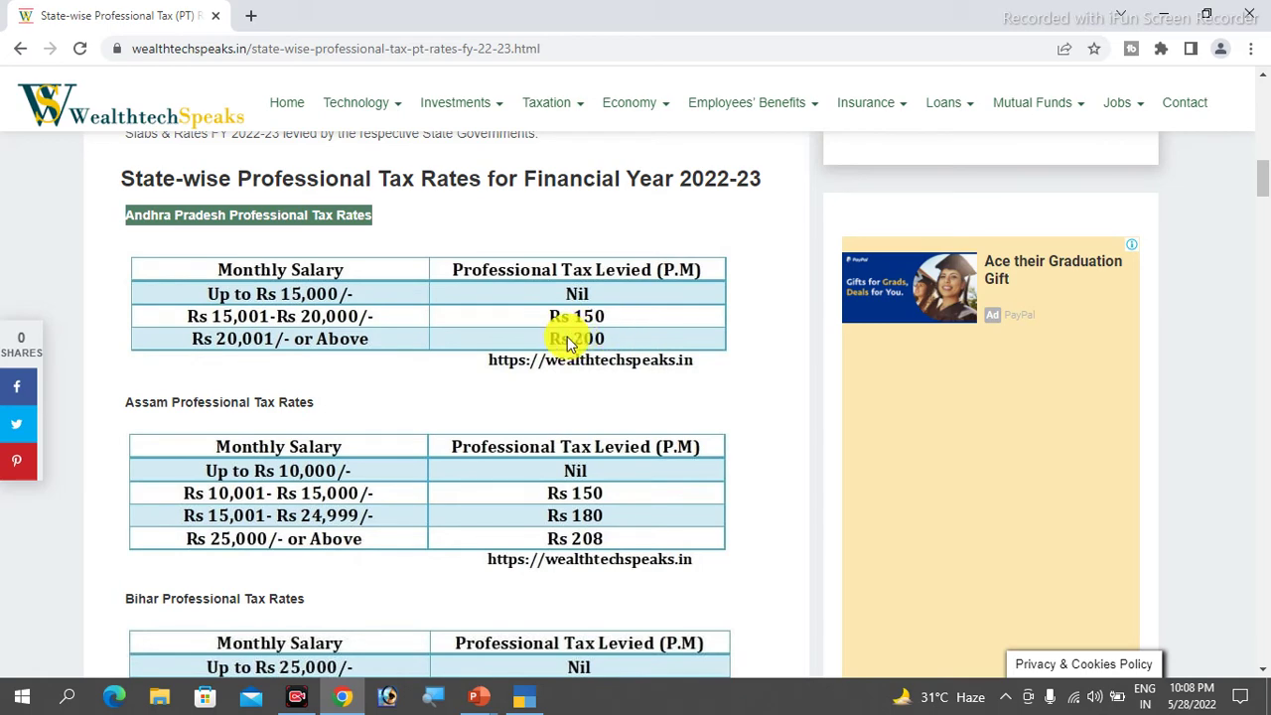
Scroll the state-wise PT rates page past Andhra Pradesh and Assam to the Bihar Professional Tax Rates table
scroll(508, 333, down, 2)
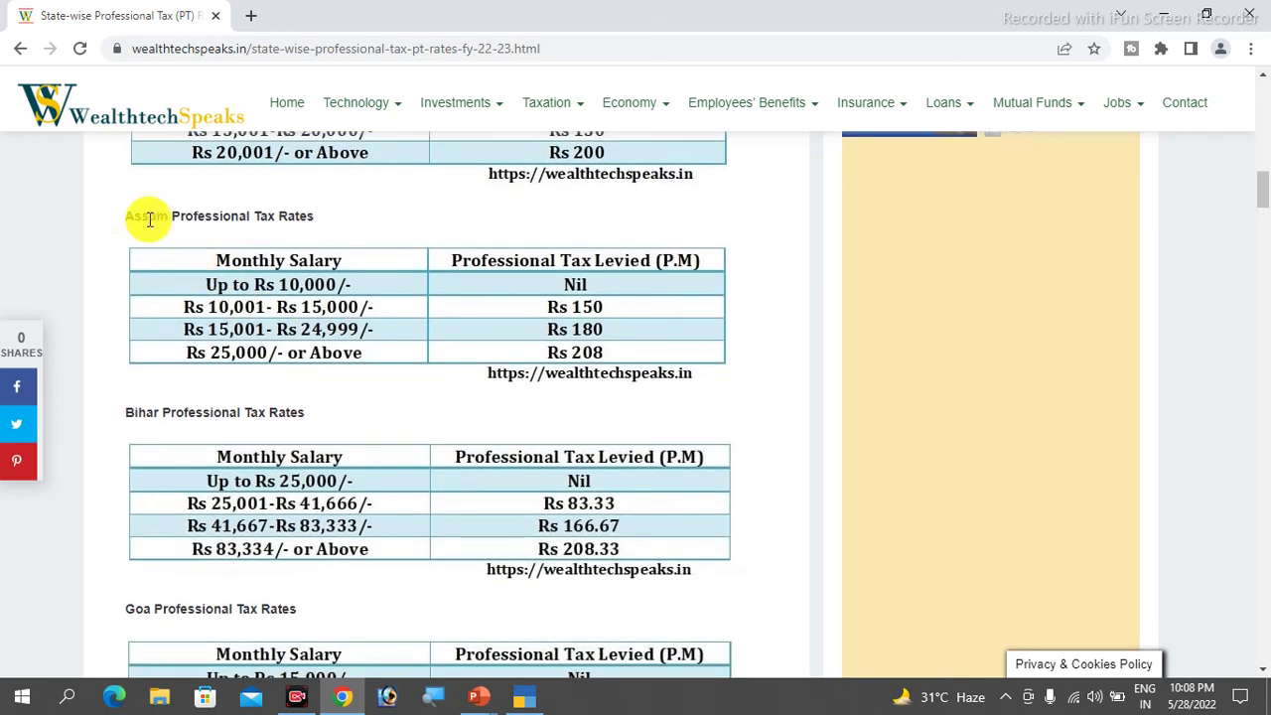
drag(149, 218, 314, 216)
scroll(346, 335, down, 3)
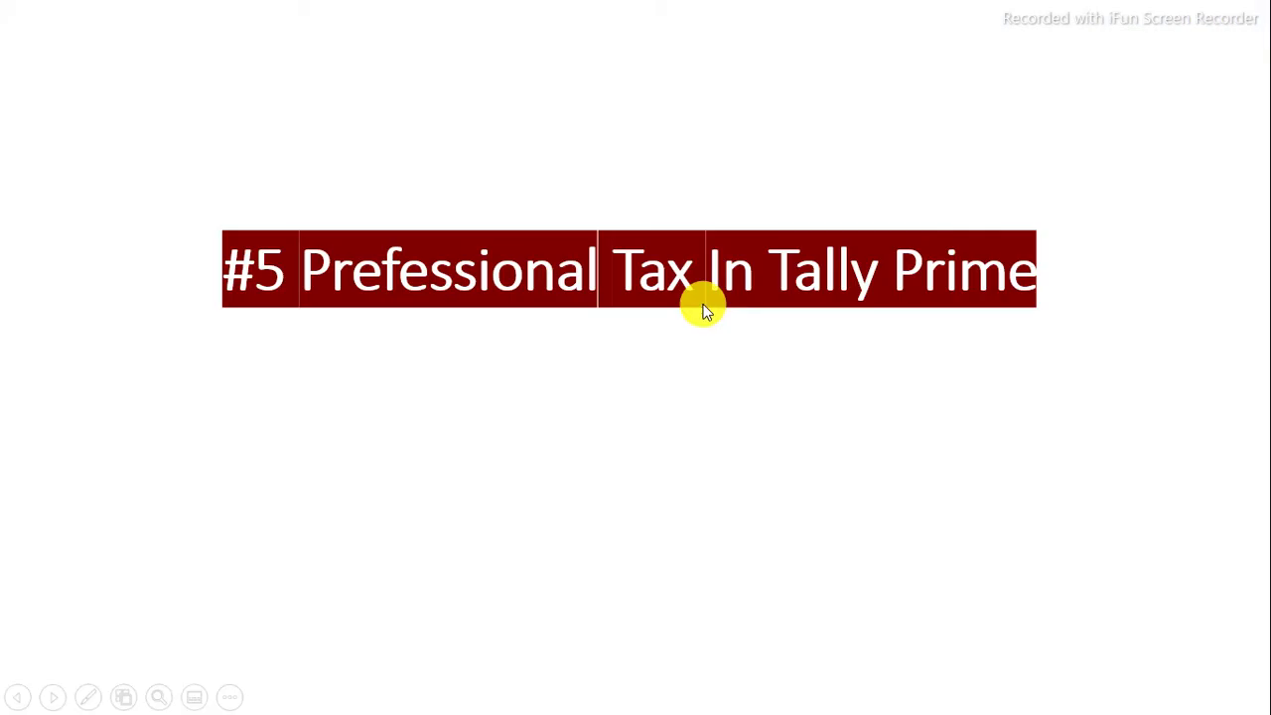
Advance the slideshow to the 'Slab Rate for Bihar' slide, then switch back to TallyPrime
click(702, 310)
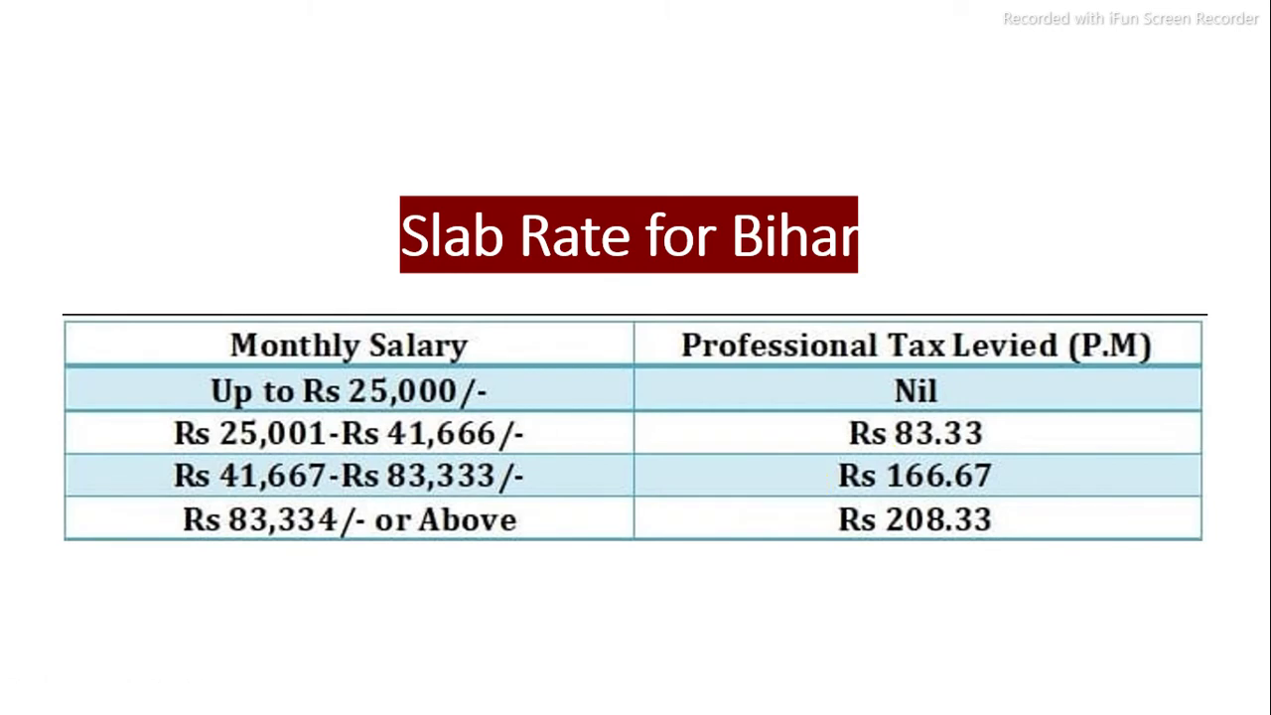
key(alt+Tab)
key(alt+Tab)
key(alt+Tab)
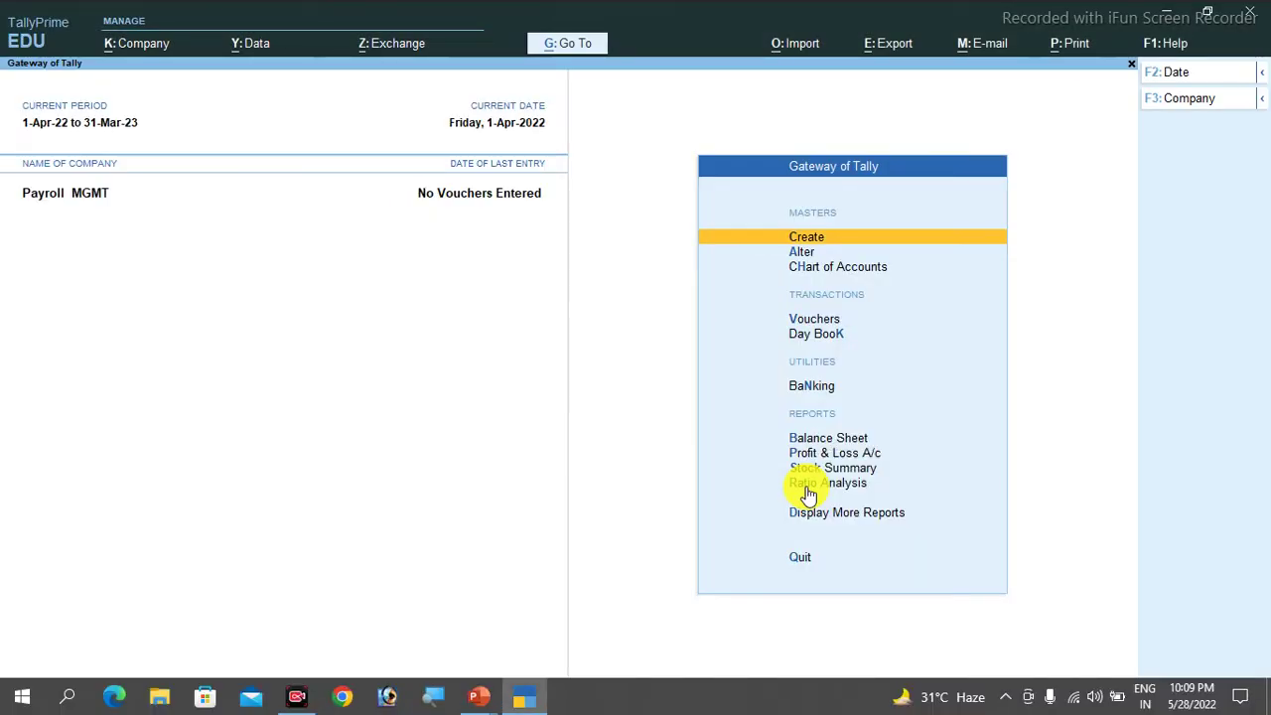
click(147, 51)
click(144, 92)
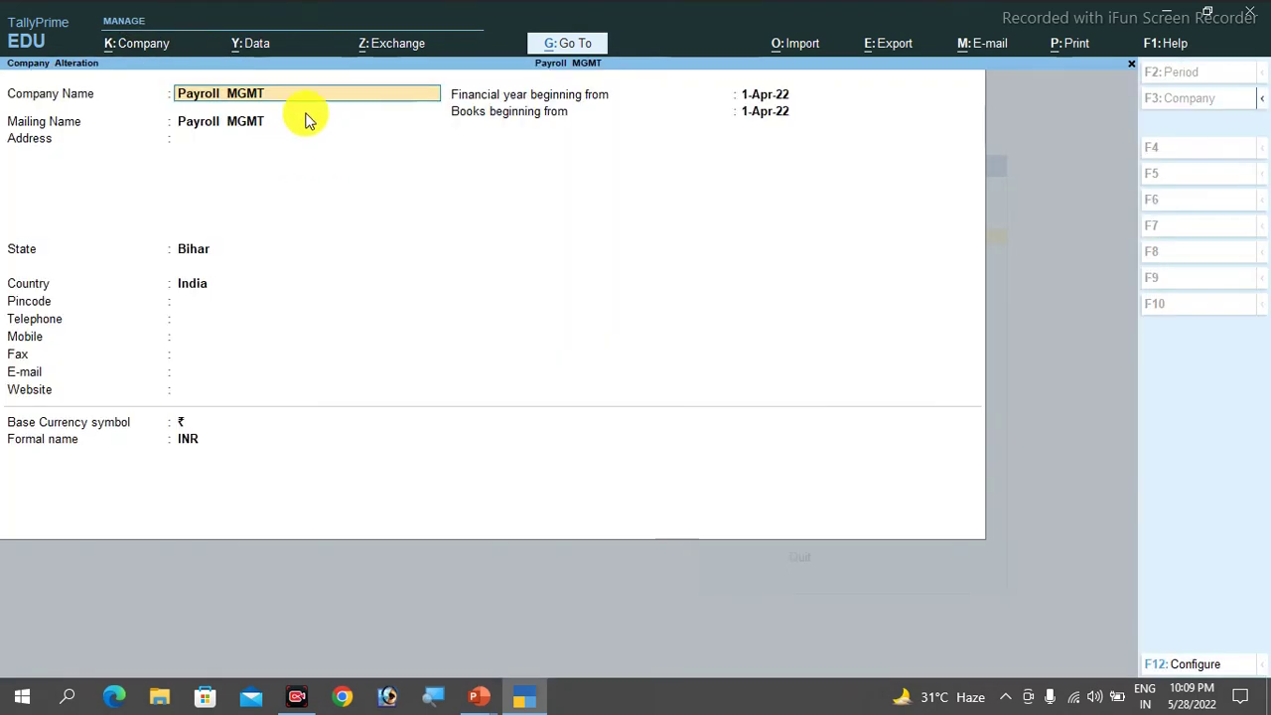
click(223, 254)
key(BackSpace)
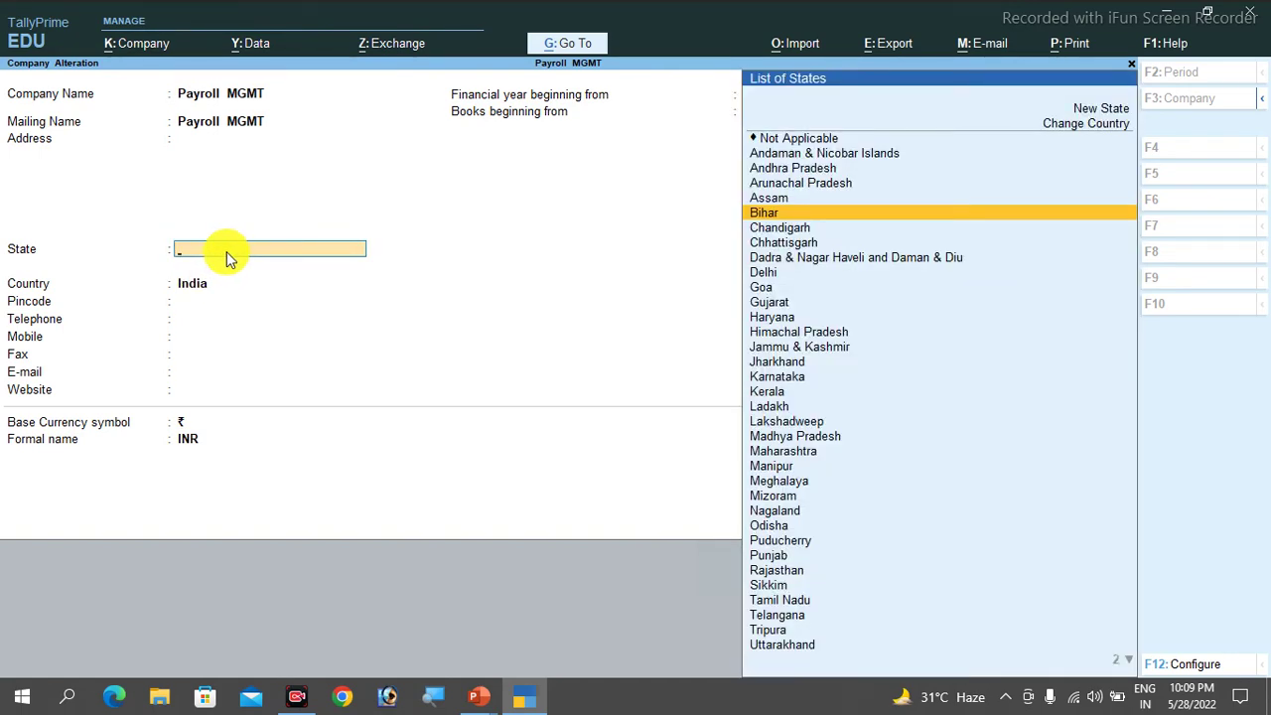
key(Escape)
key(y)
key(Escape)
key(n)
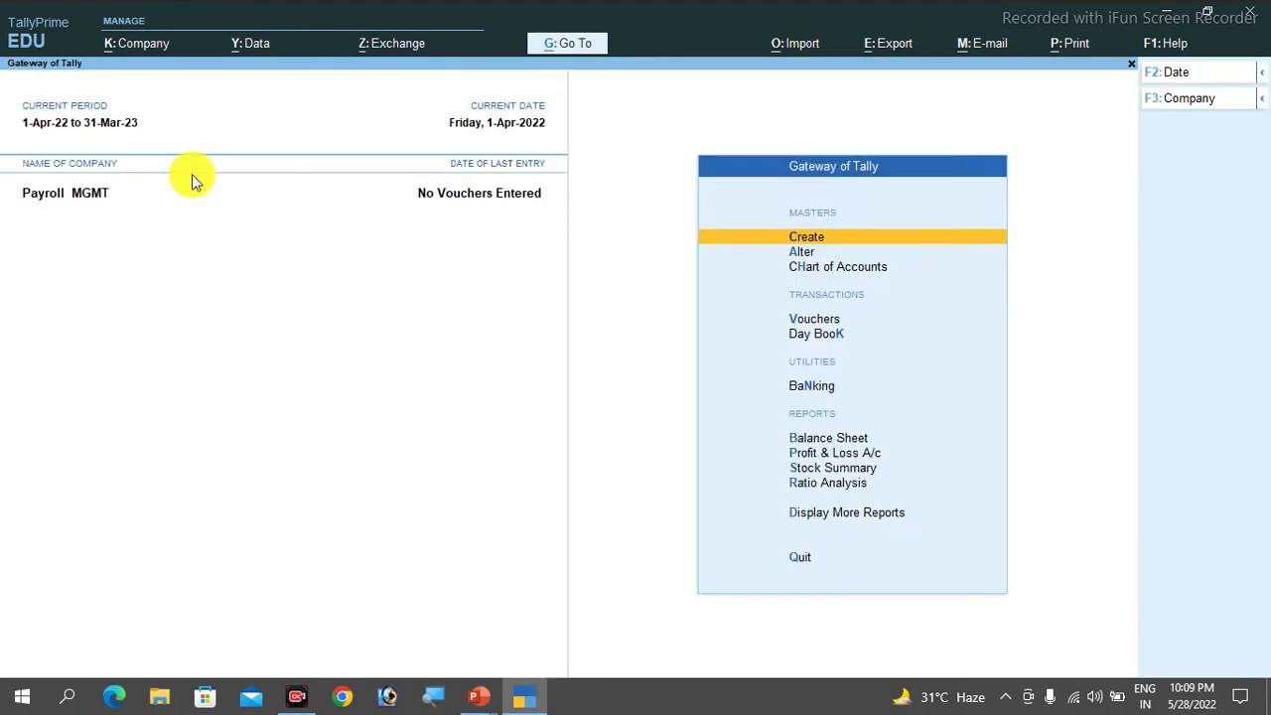
Open the company features (F11) and accept the GST details unchanged
click(124, 46)
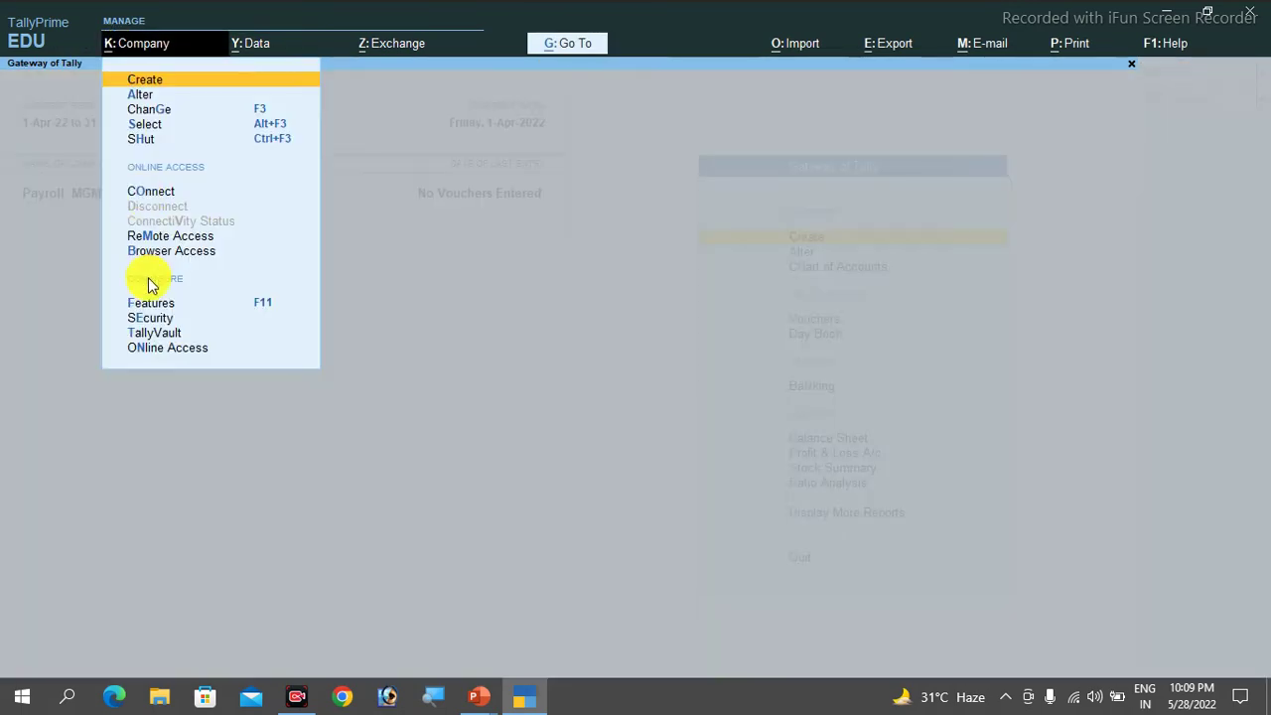
click(256, 303)
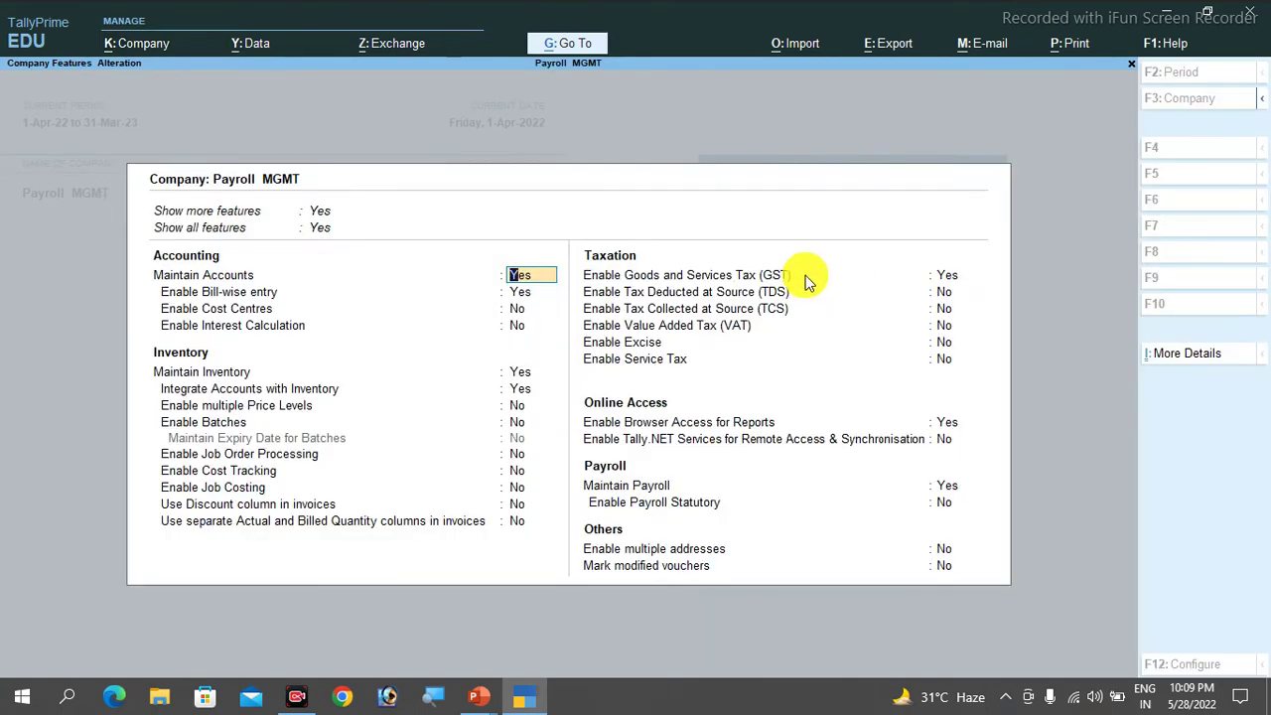
key(Down)
key(Down)
key(Down)
key(Down)
key(Down)
key(Down)
key(Down)
key(Down)
key(Down)
key(Down)
key(Down)
key(Down)
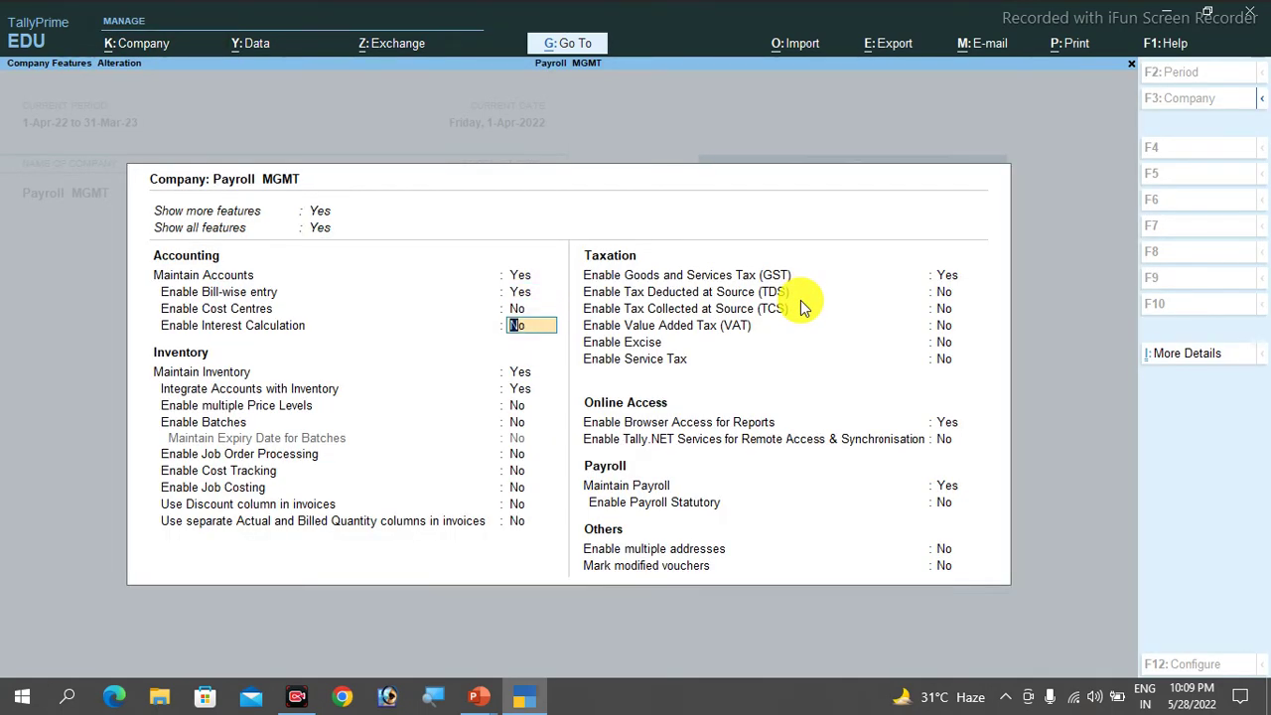
key(Down)
key(Return)
key(Return)
key(Return)
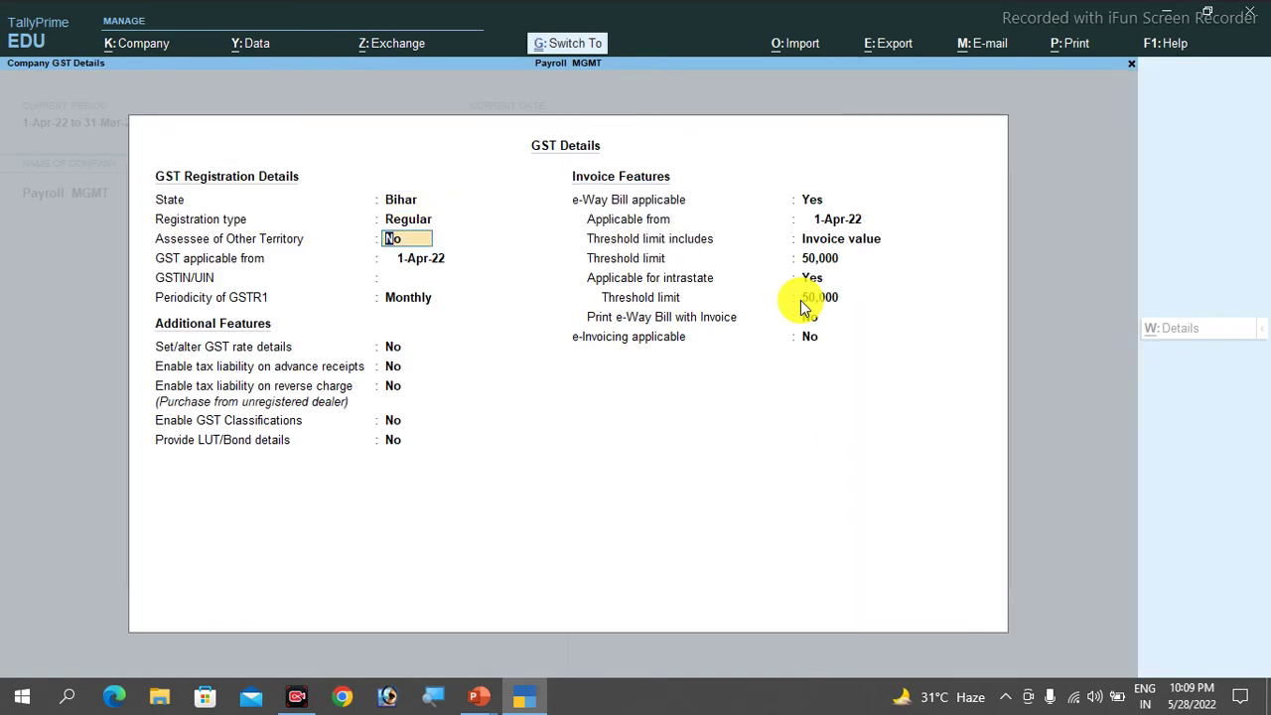
key(ctrl+a)
Set Enable Payroll Statutory to Yes, accept its statutory details, and save the company features
key(Down)
key(Down)
key(Down)
key(Down)
key(Down)
key(Down)
key(Down)
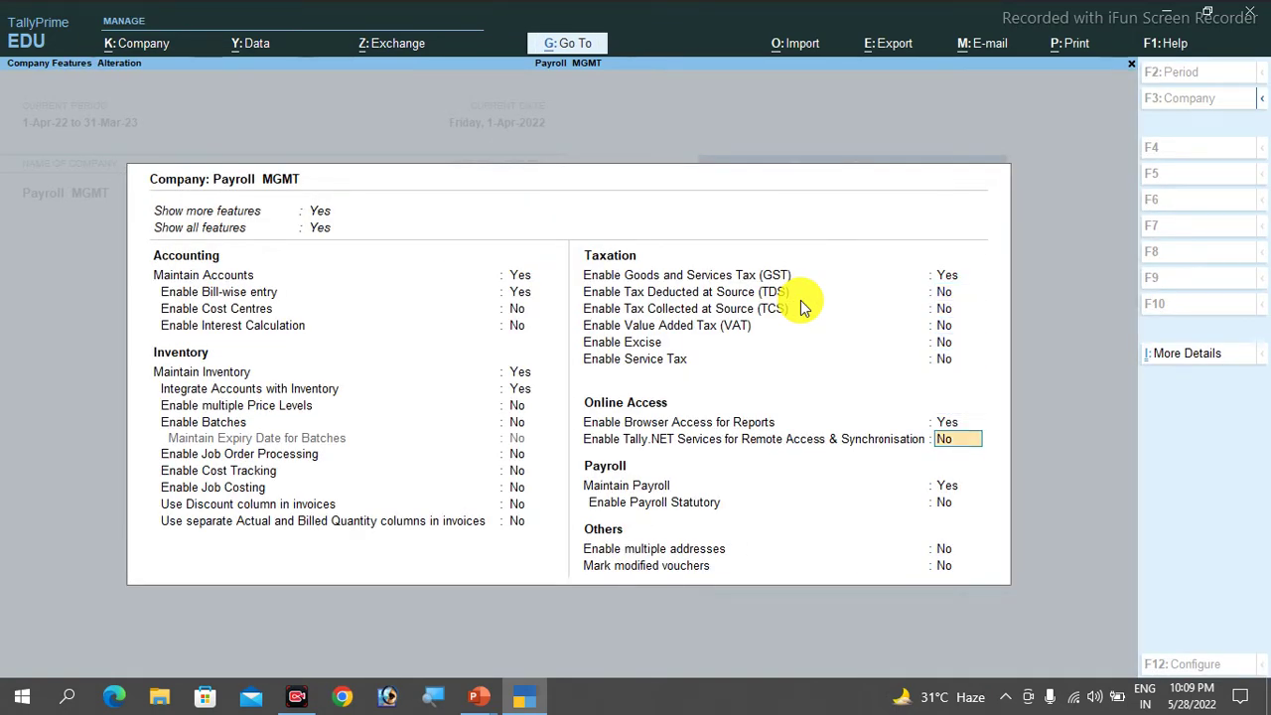
key(Down)
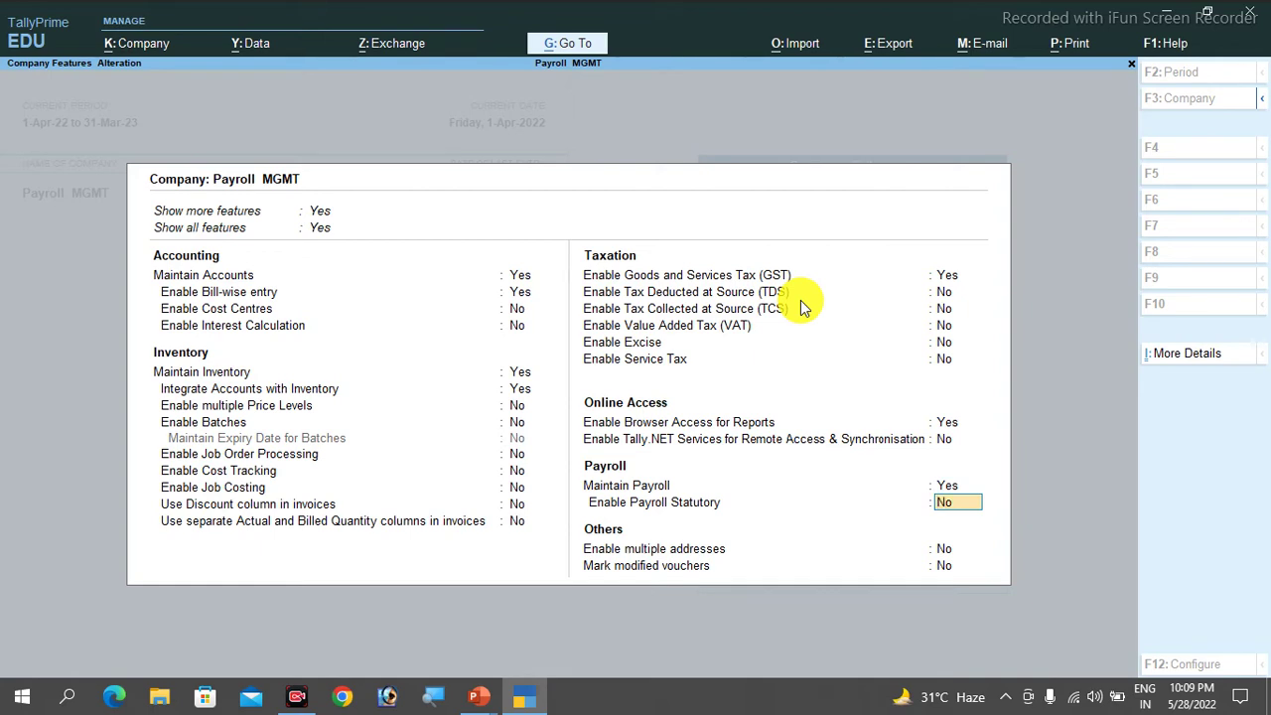
key(Return)
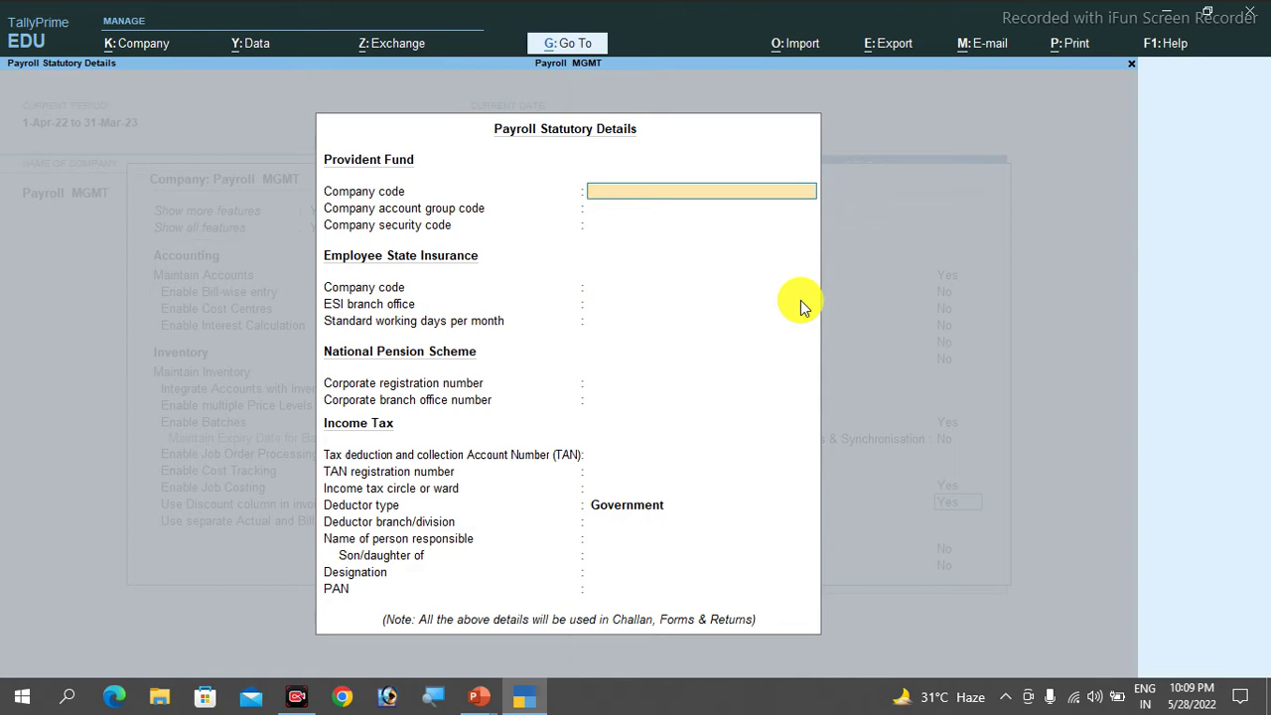
key(Return)
key(Return)
key(ctrl)
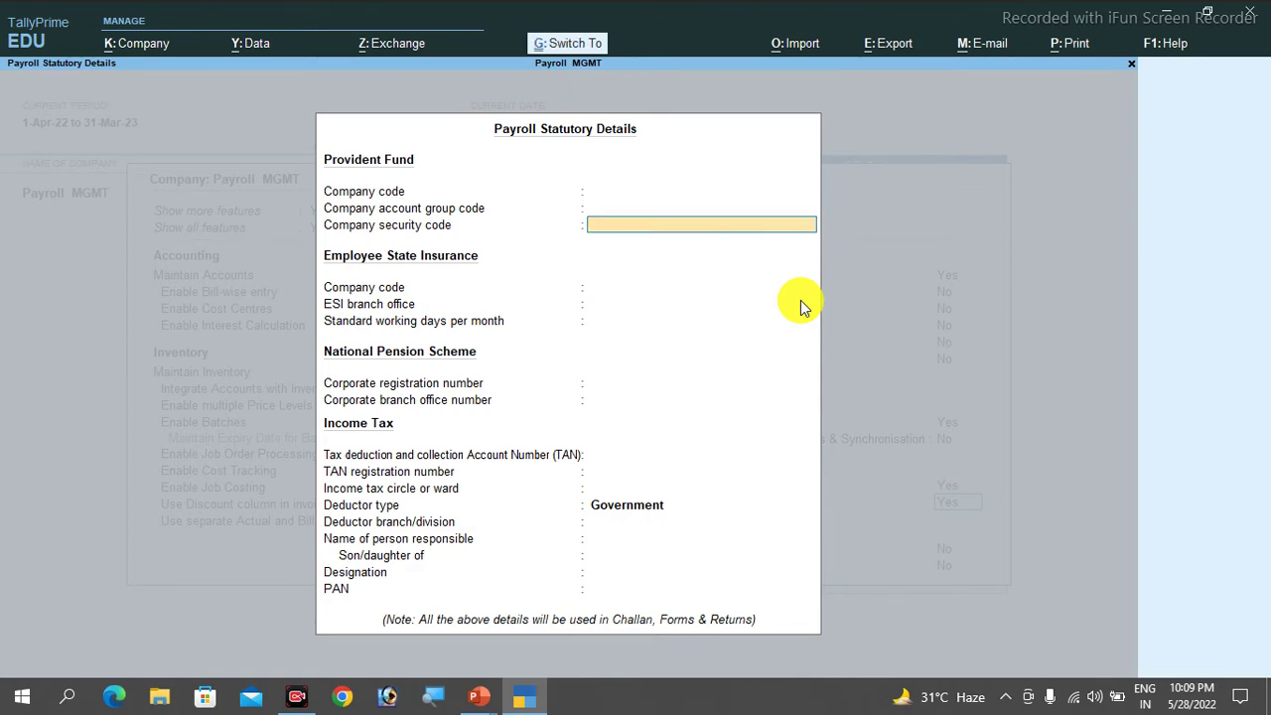
key(ctrl+a)
key(ctrl)
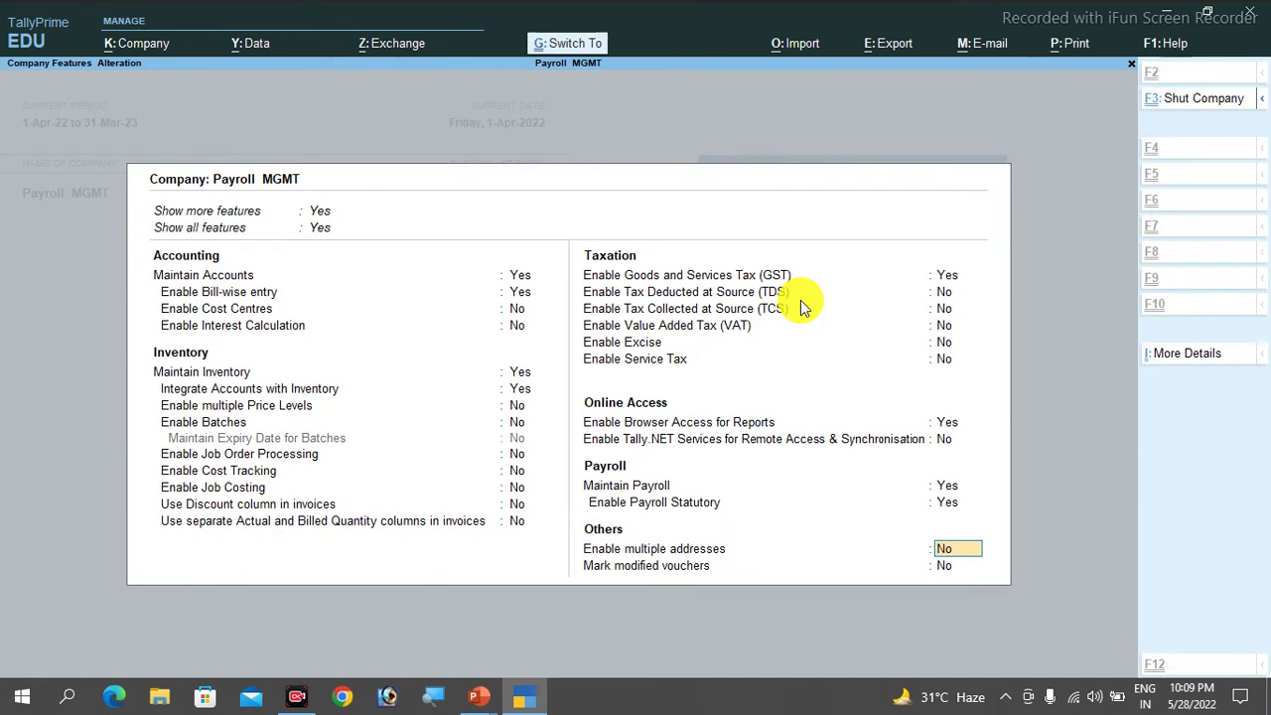
key(ctrl+a)
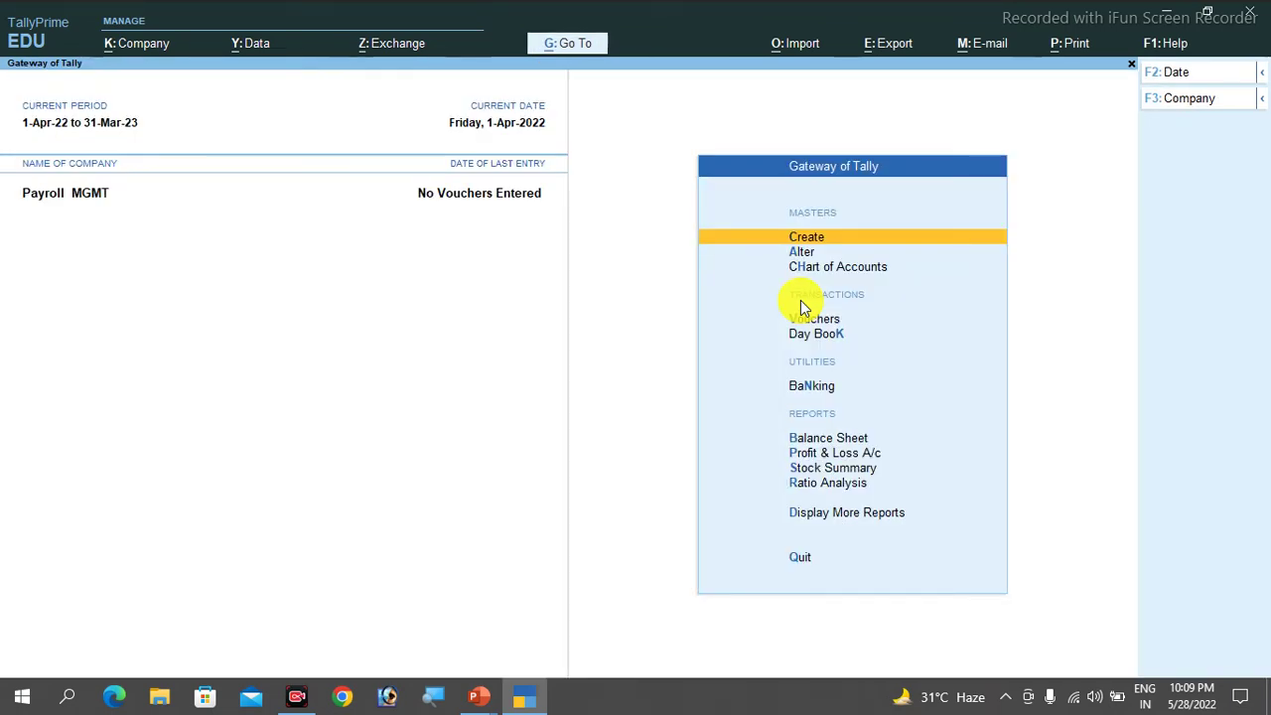
key(Down)
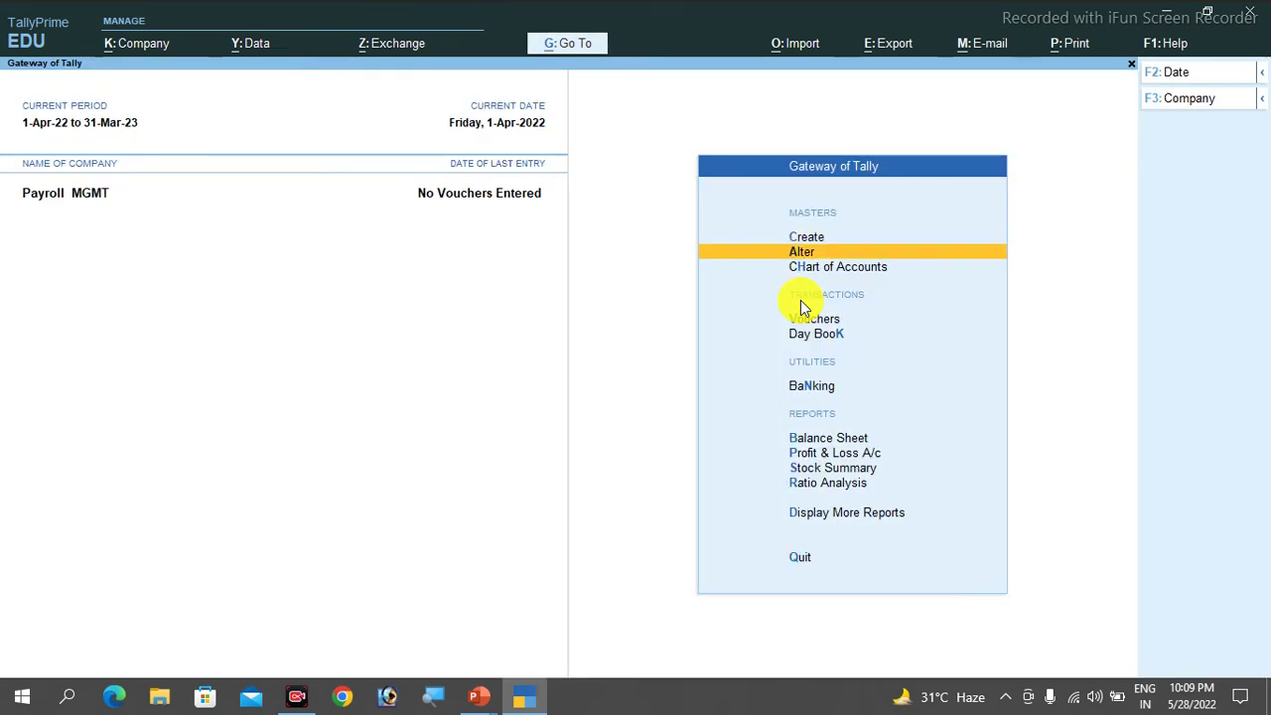
key(Return)
key(Down)
key(Down)
key(Down)
key(Down)
key(Down)
key(Down)
key(Down)
key(Down)
key(Down)
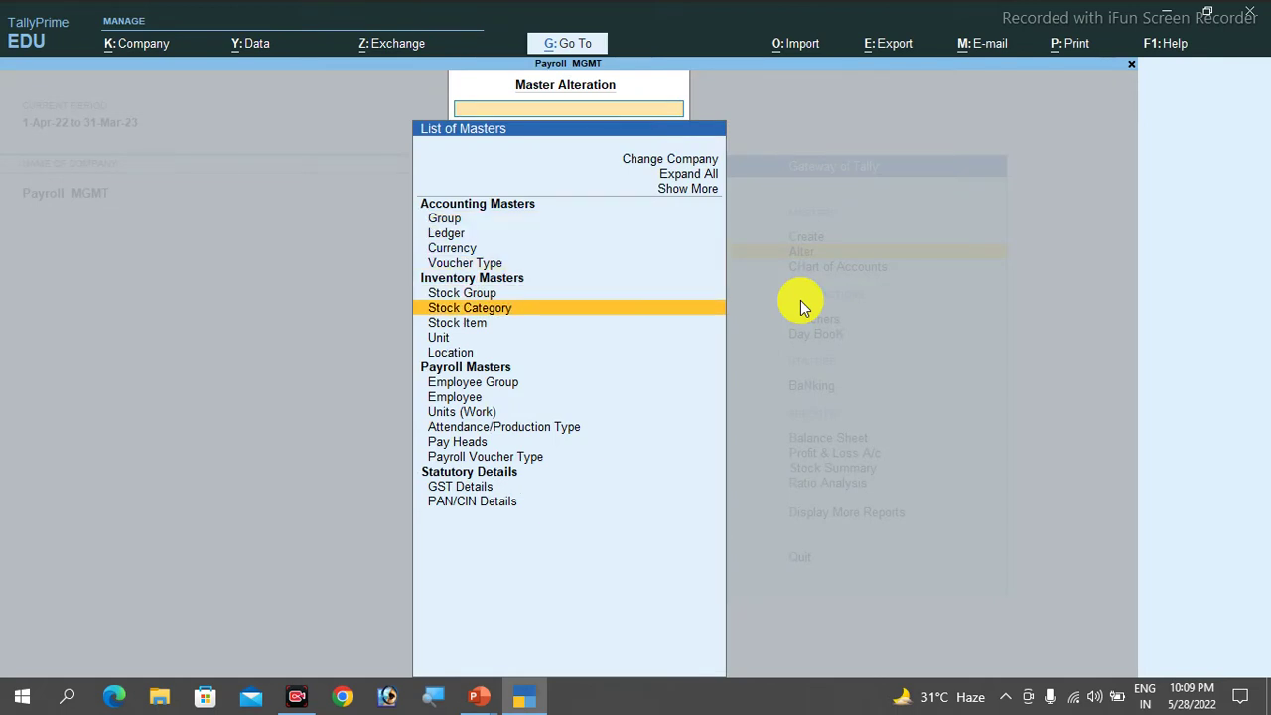
key(Down)
key(Down)
key(Down)
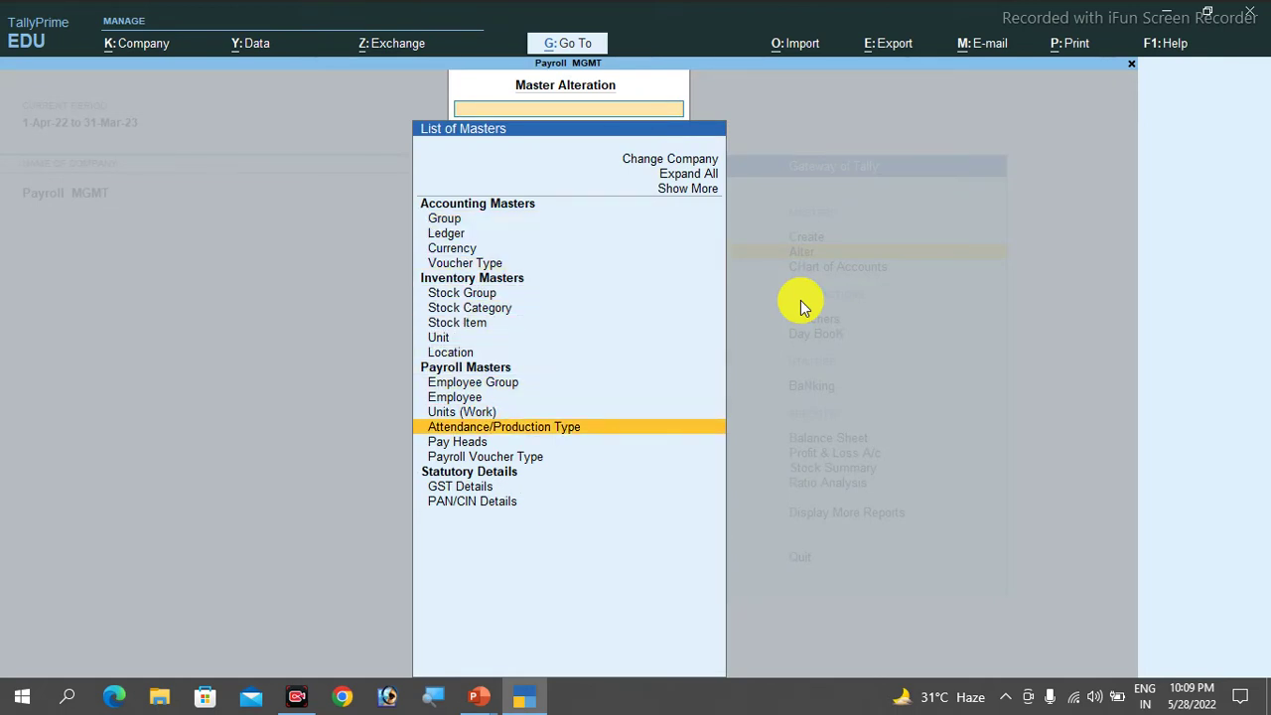
key(Return)
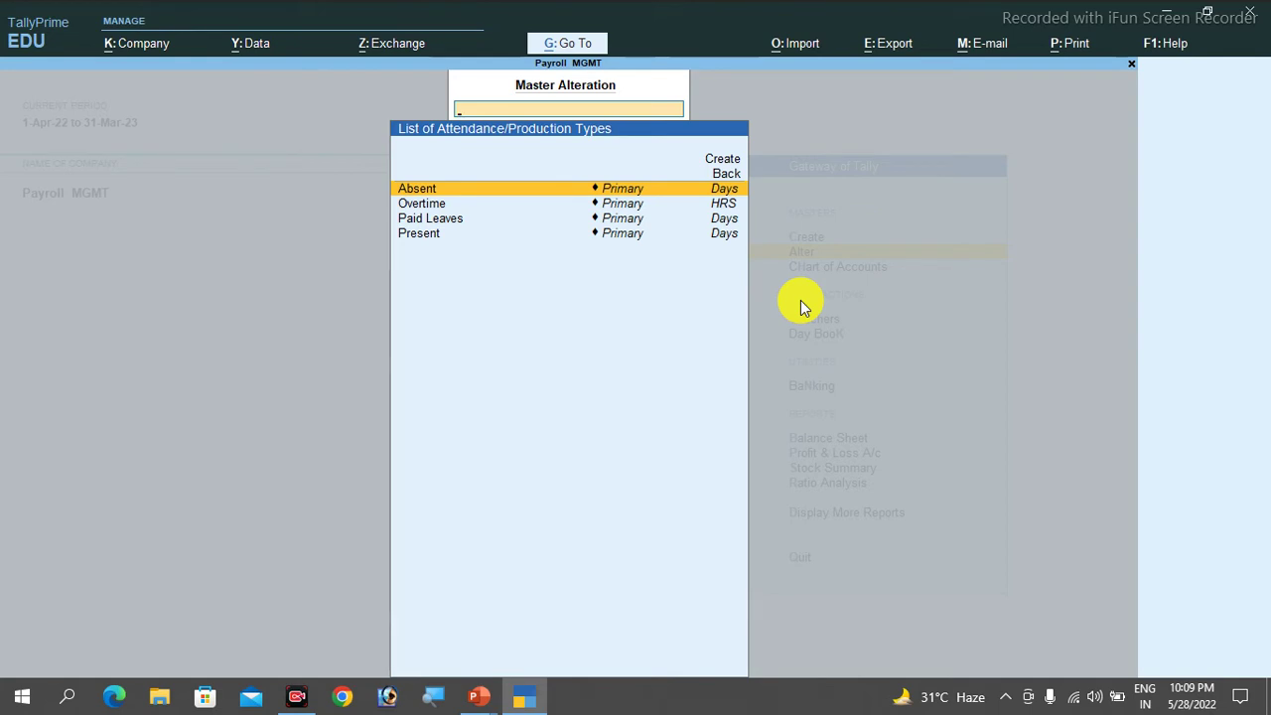
key(Down)
key(Down)
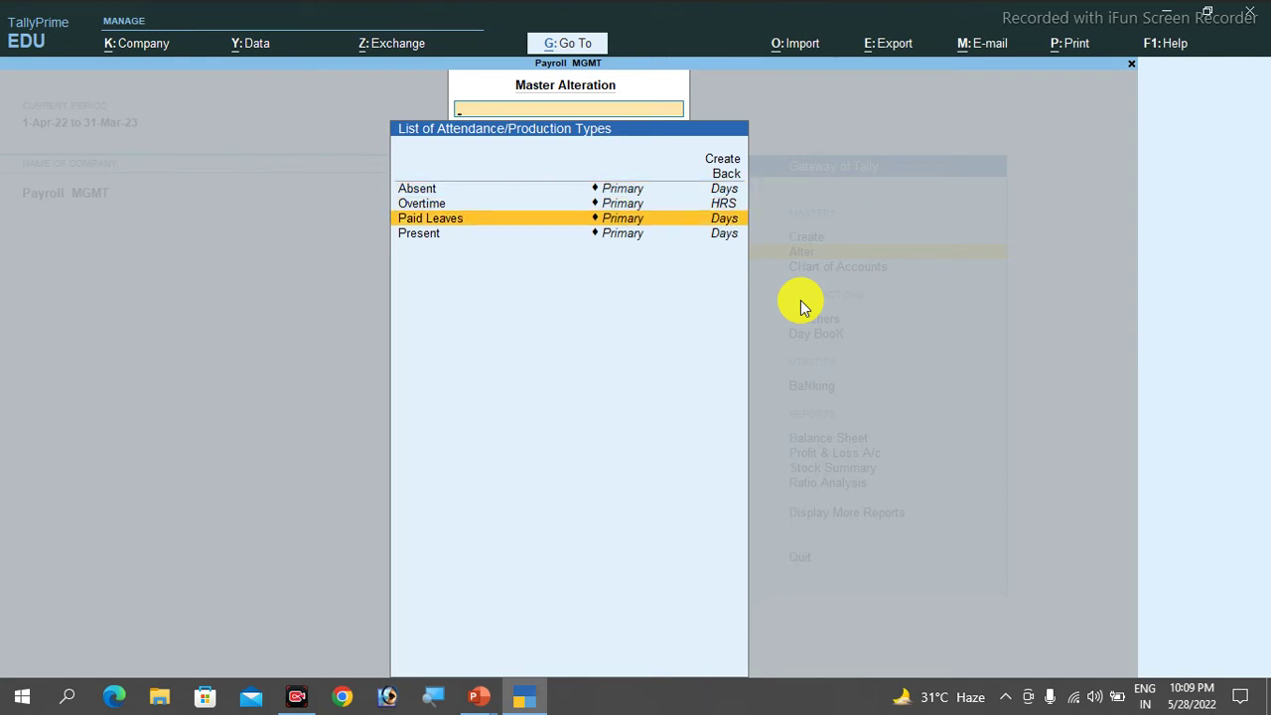
key(Down)
key(BackSpace)
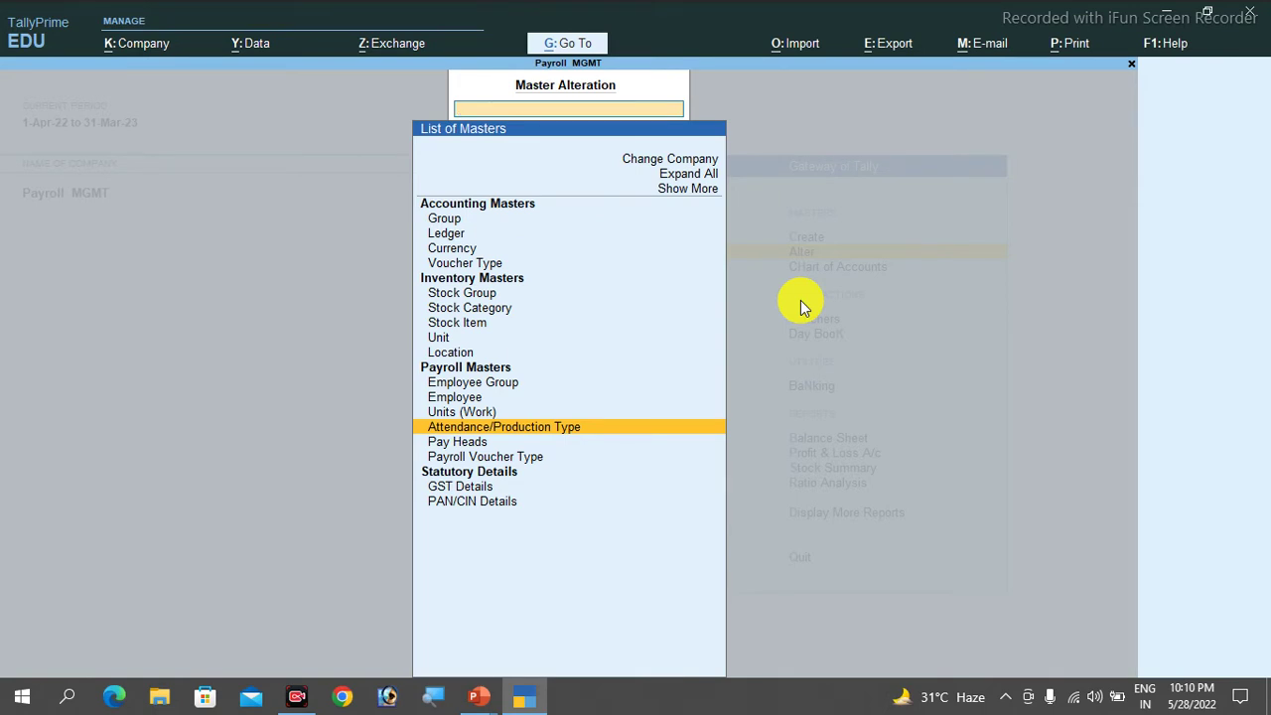
key(Up)
key(Up)
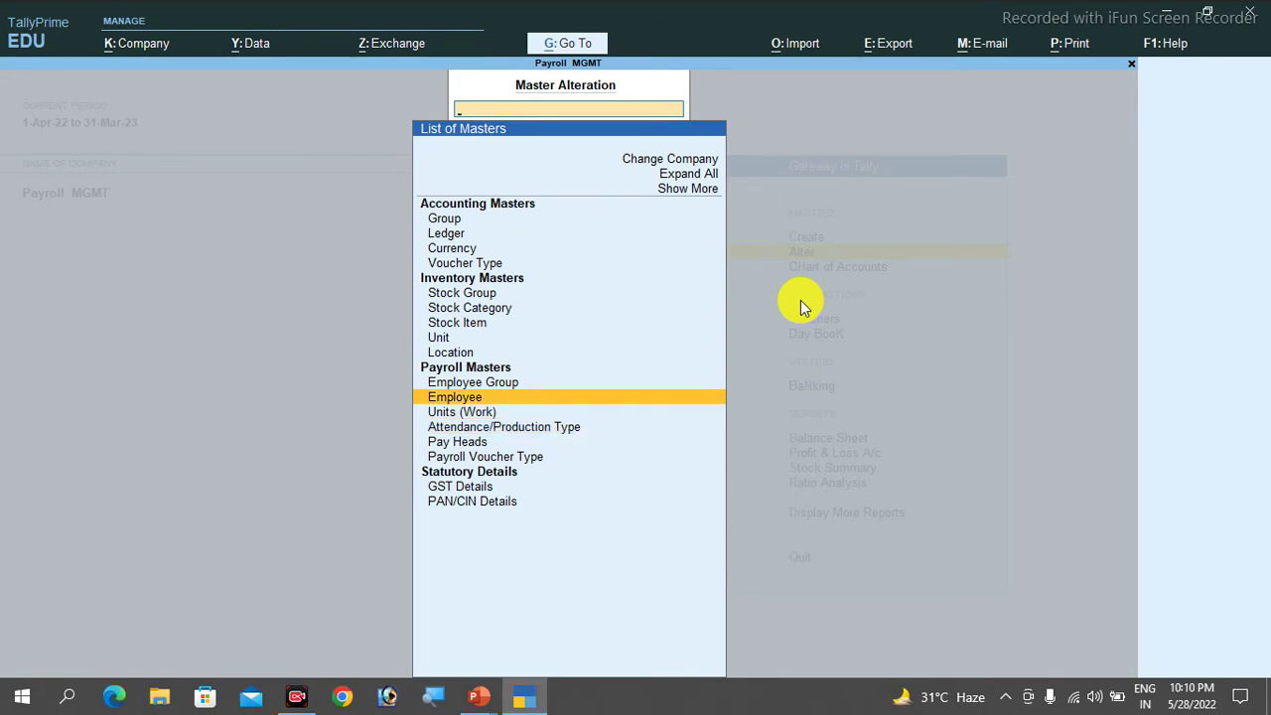
key(Return)
key(Return)
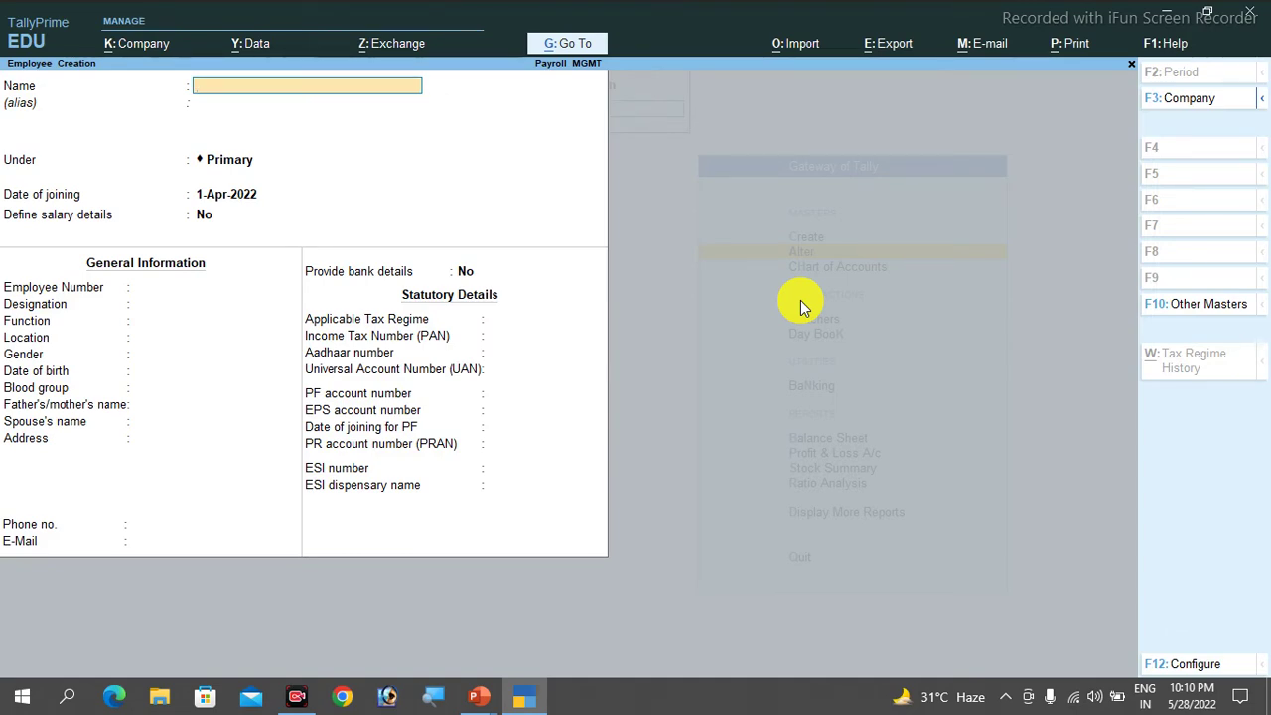
key(Escape)
key(Escape)
key(Up)
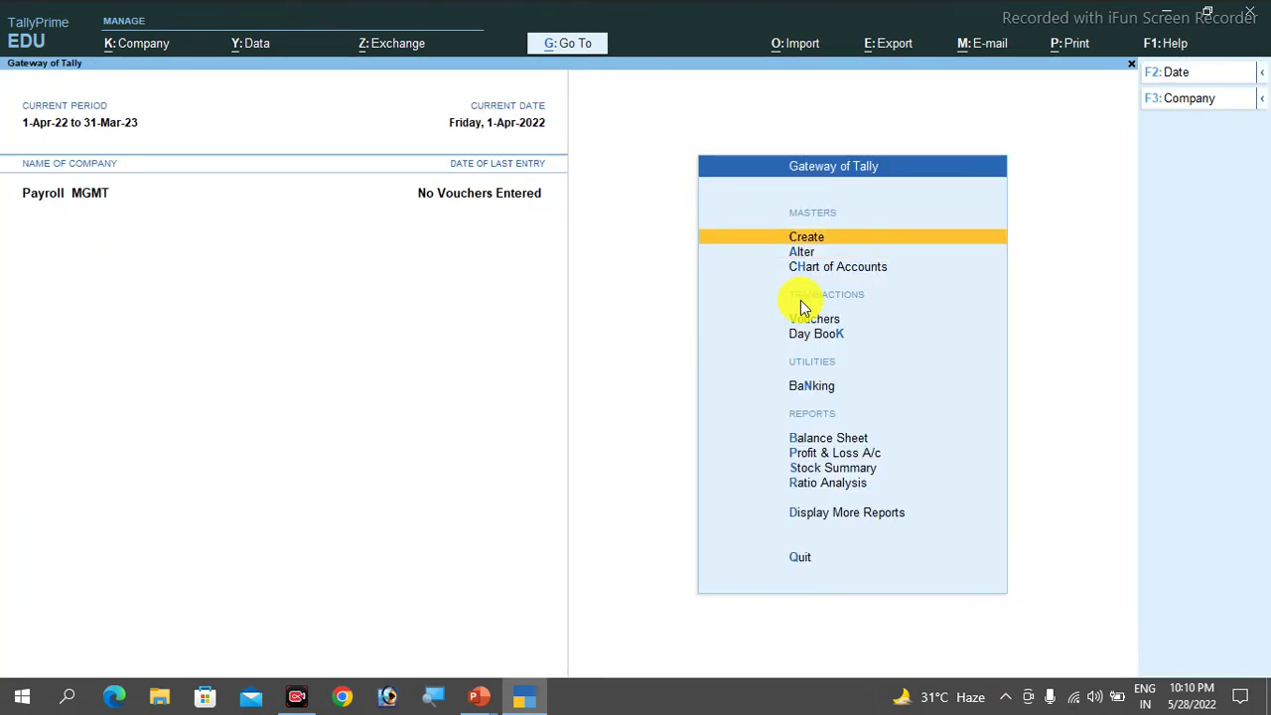
Create a new employee with the employee's name, under Primary, joining 1-Apr-2022
key(Return)
key(Down)
key(Down)
key(Down)
key(Down)
key(Down)
key(Down)
key(Down)
key(Down)
key(Down)
key(Down)
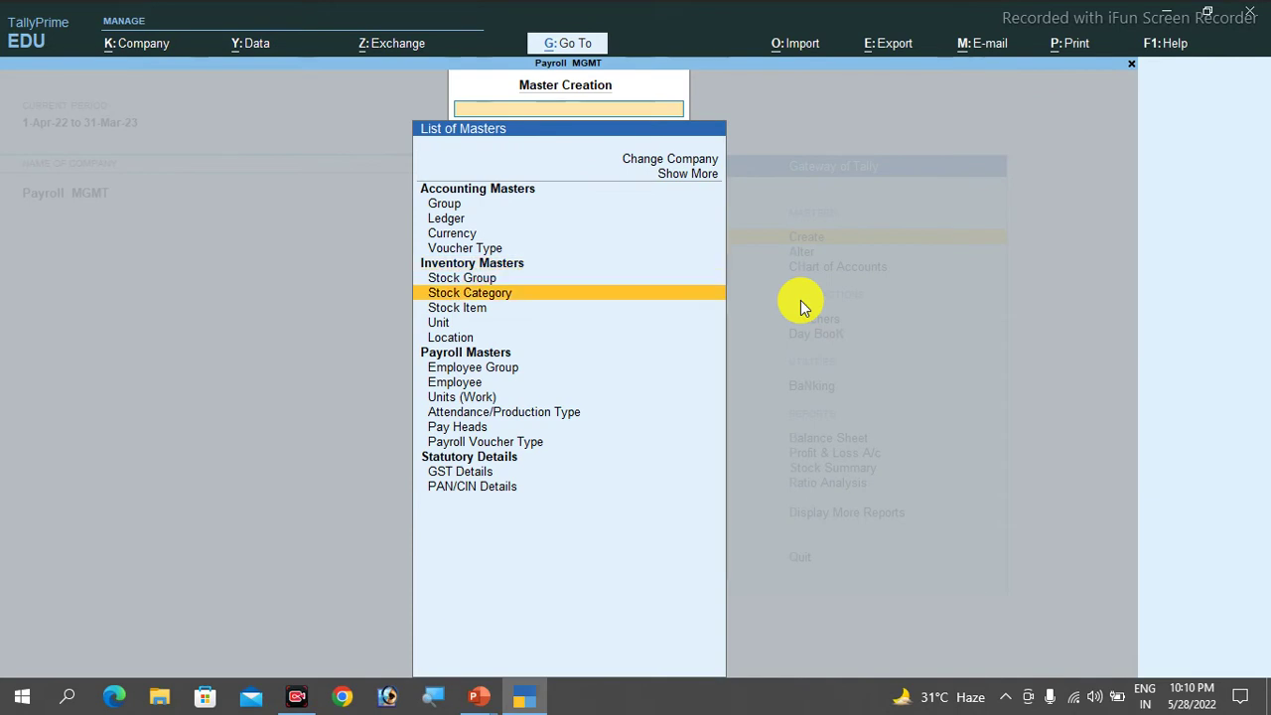
key(Return)
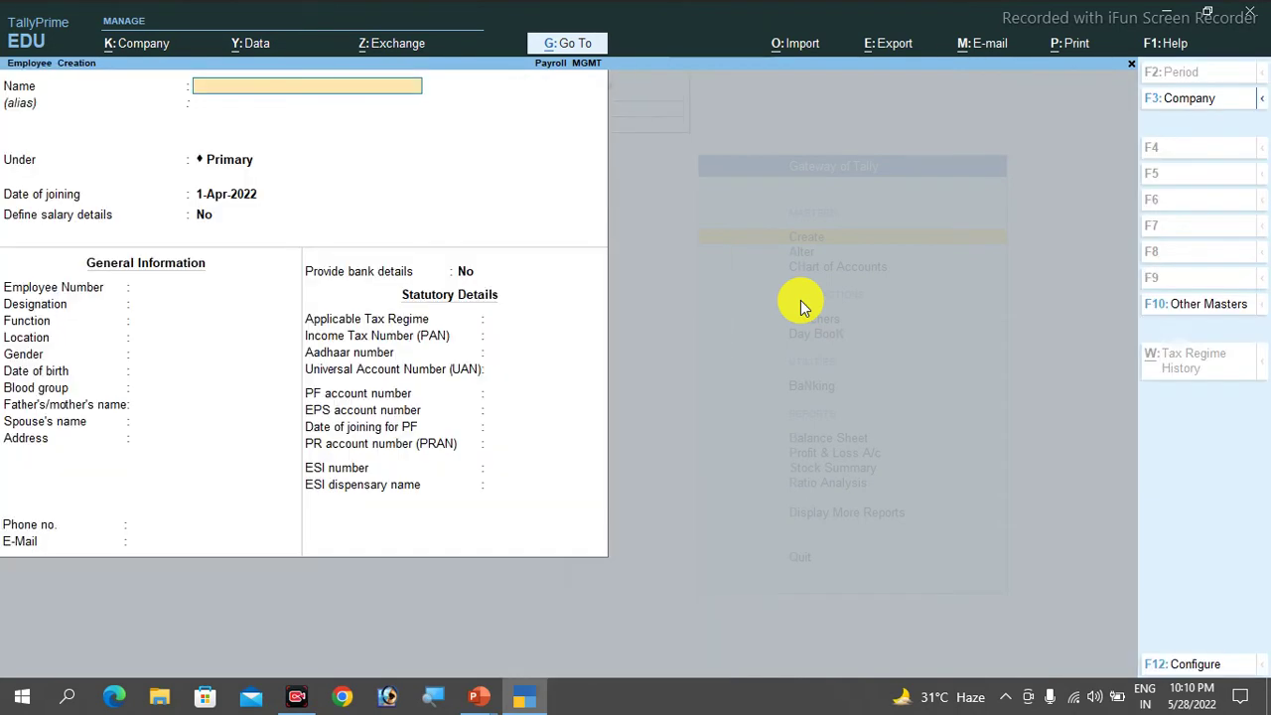
key(Return)
key(Return)
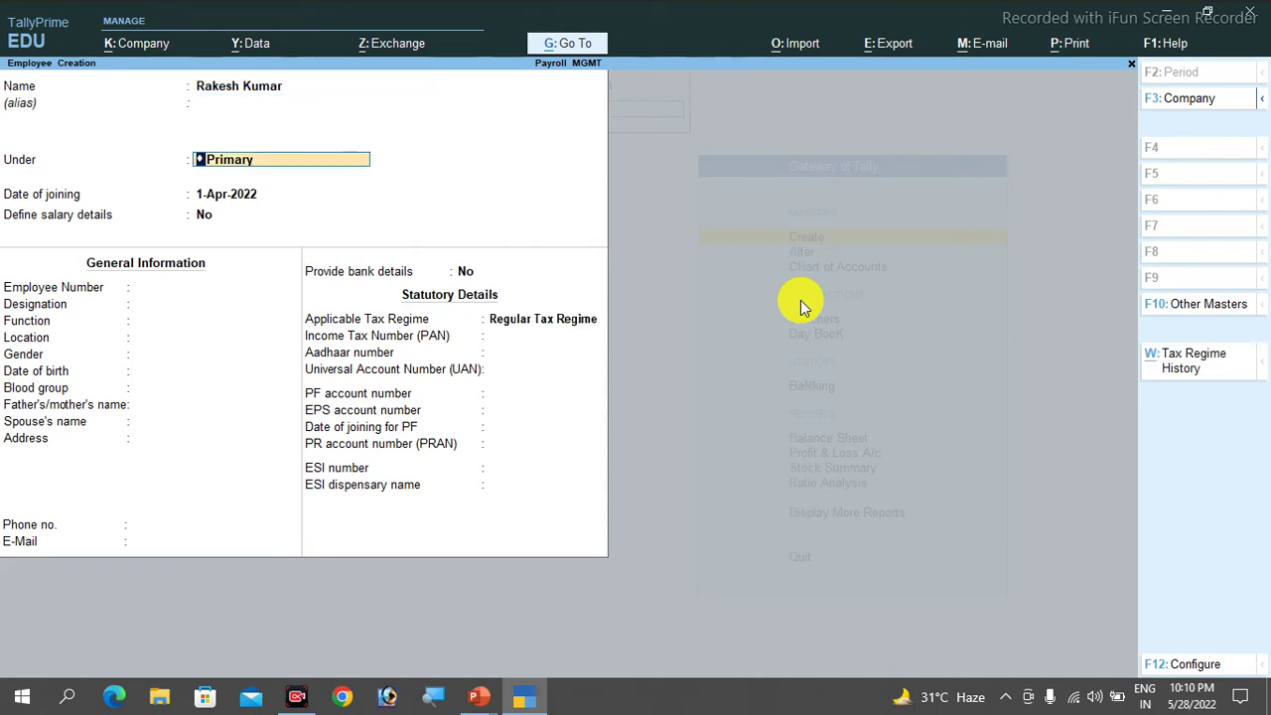
key(Return)
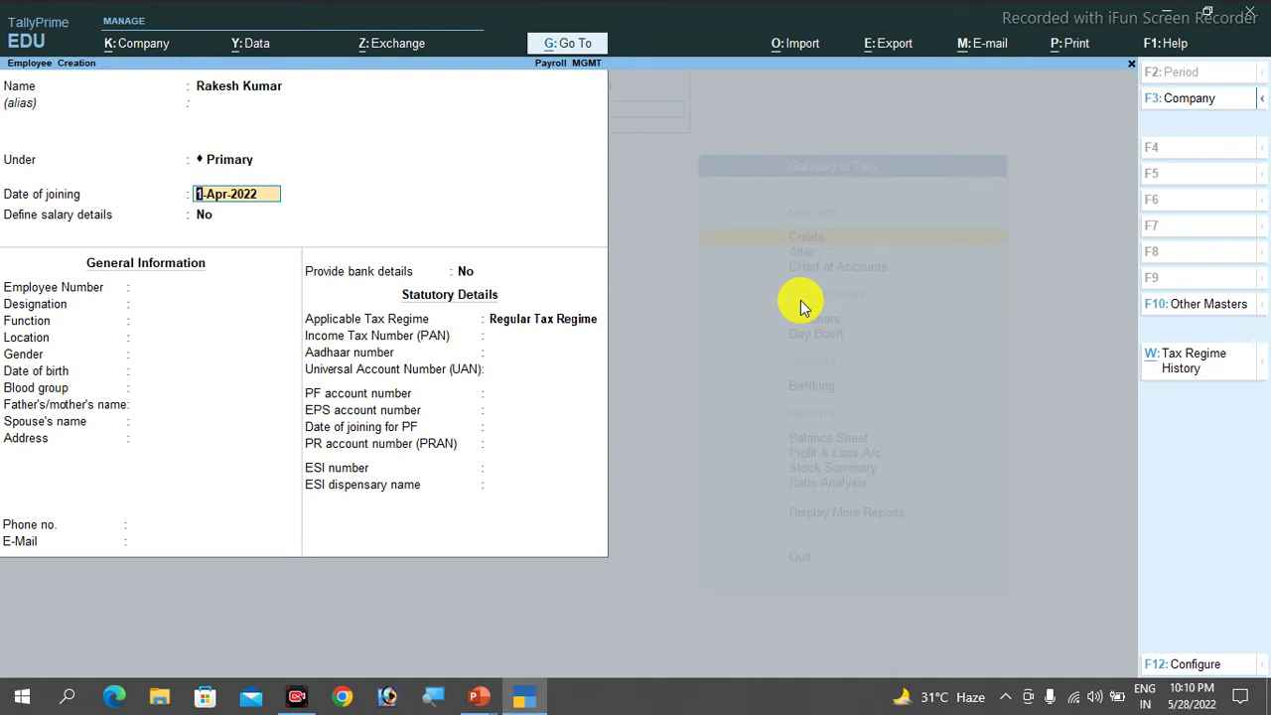
key(Return)
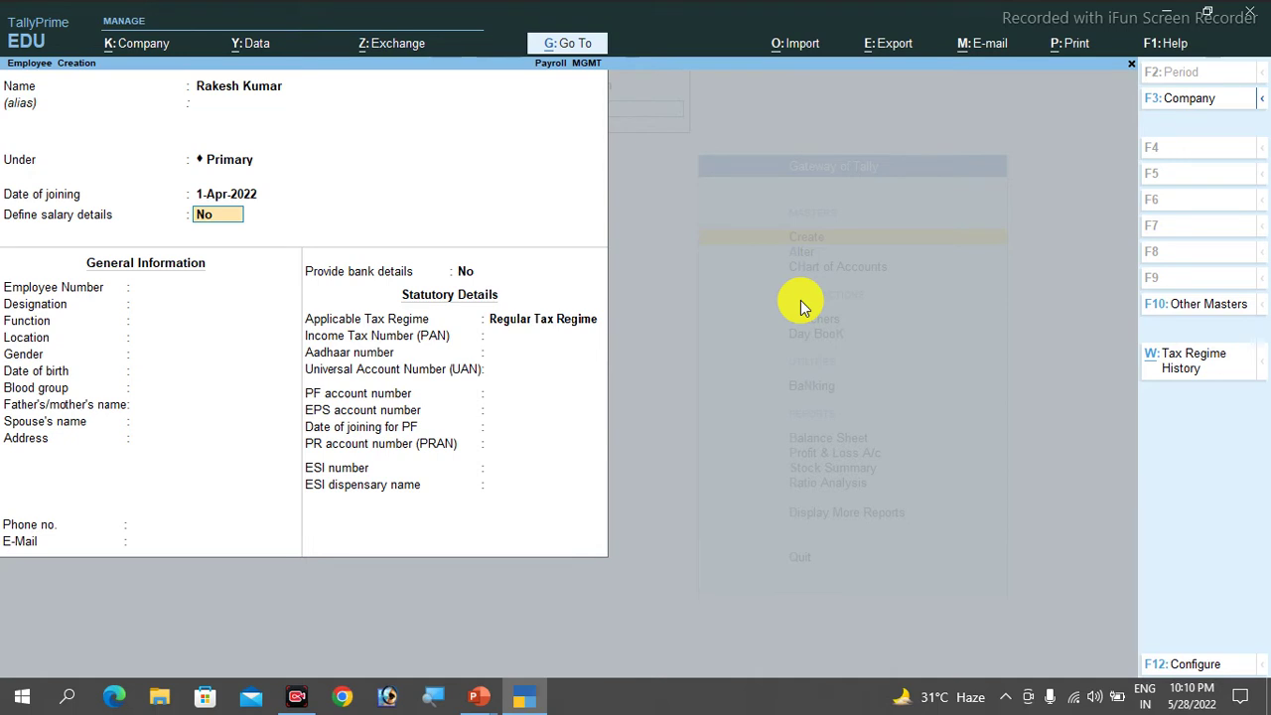
Leave salary details undefined, set employee number E005, keep gender Unknown, and save
key(Return)
text(E005)
key(Return)
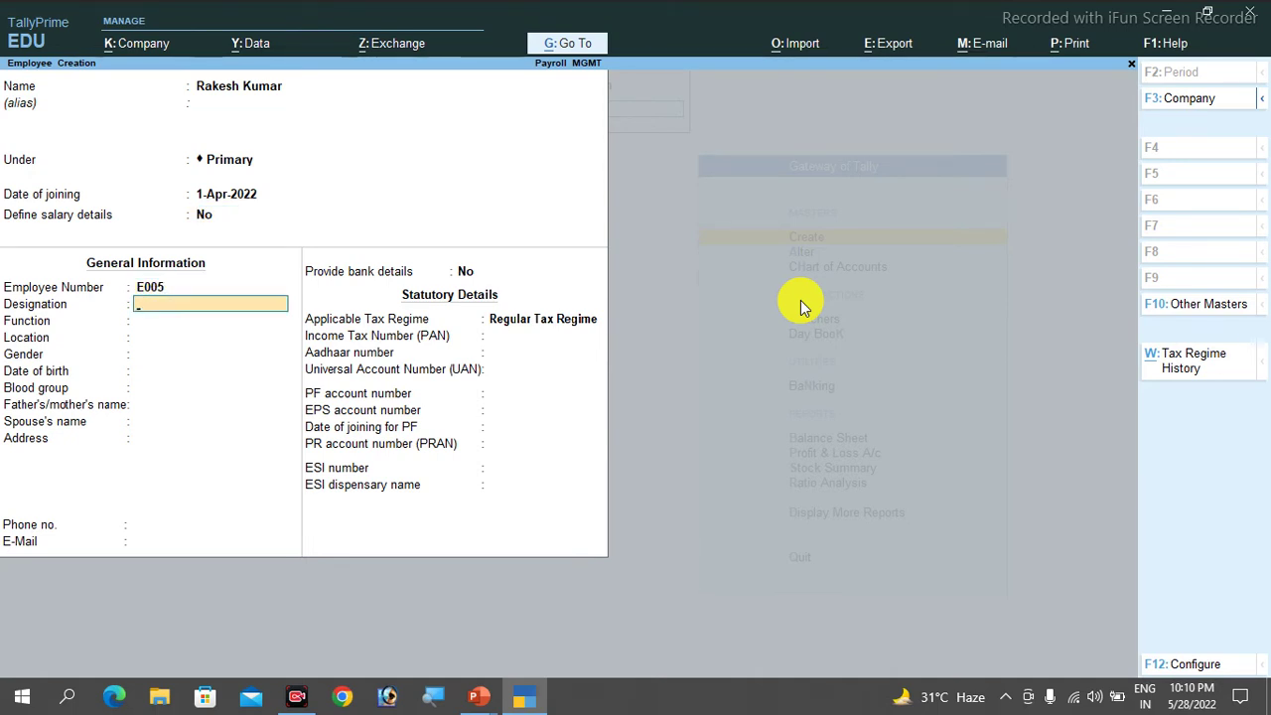
key(Return)
key(Return)
key(Return)
key(Return)
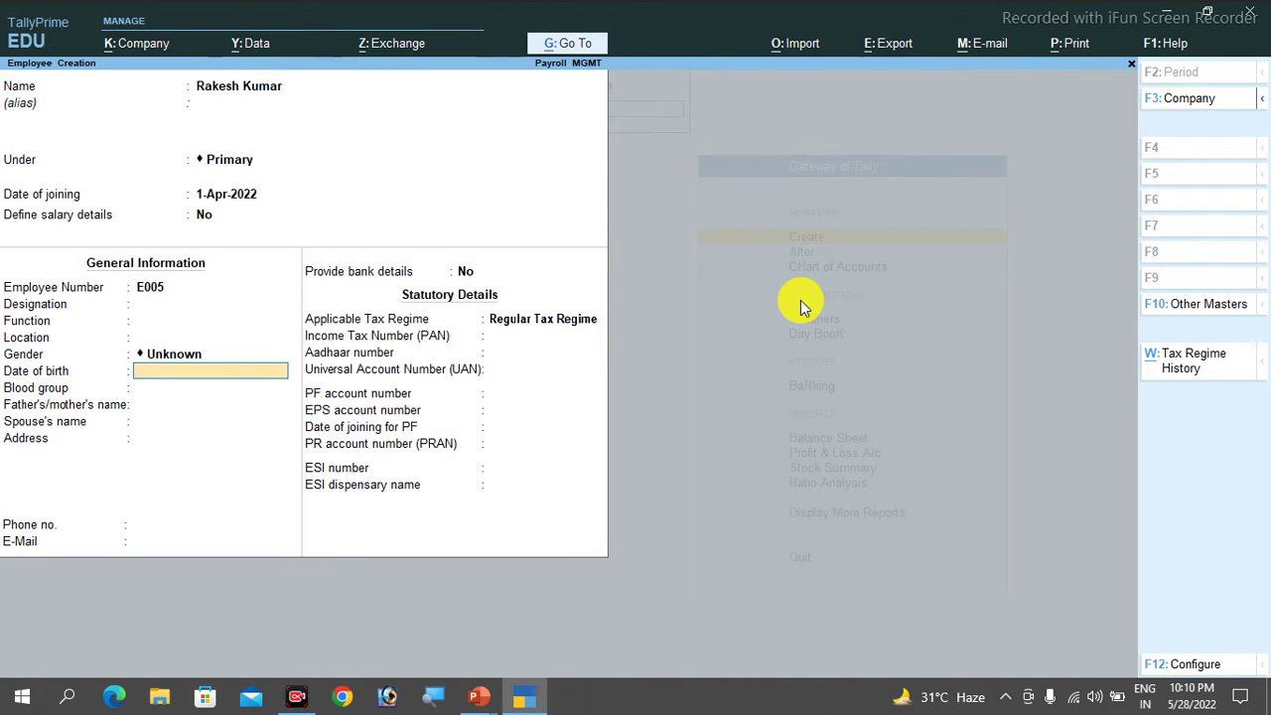
key(ctrl)
key(ctrl+a)
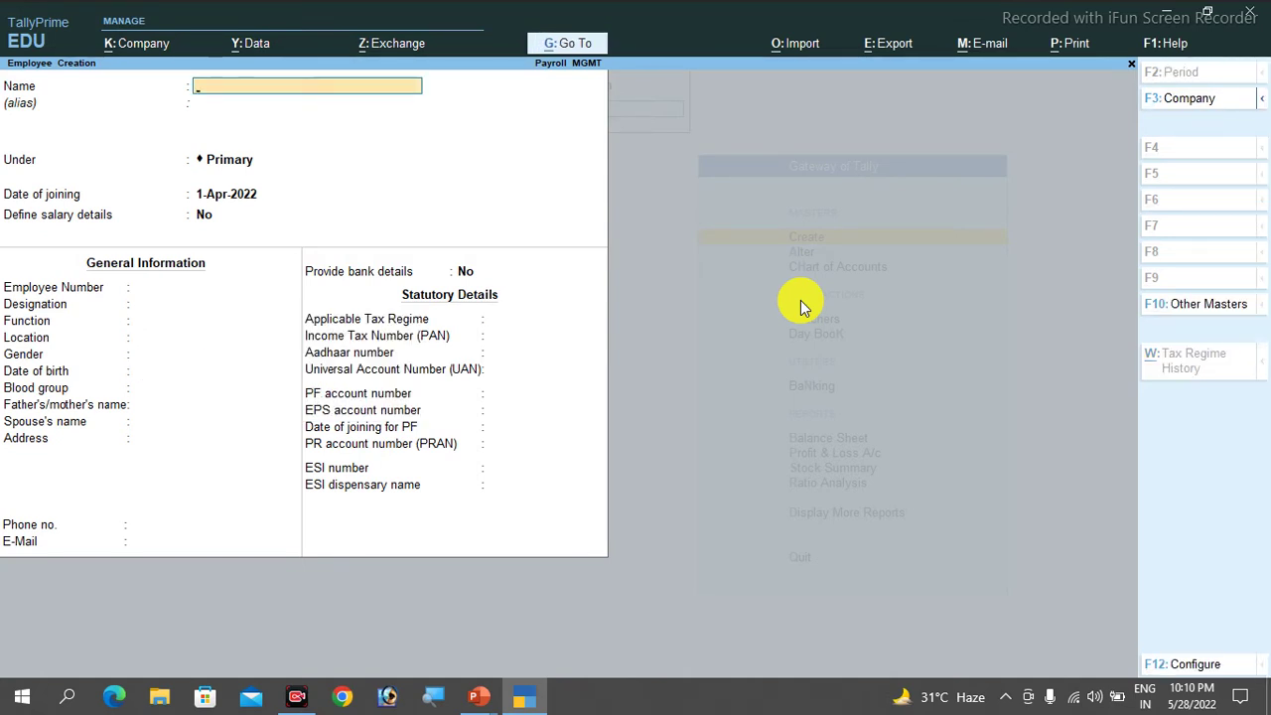
Leave the blank employee form and list the existing pay heads: Basic, DA, HRA, Overtime
key(Escape)
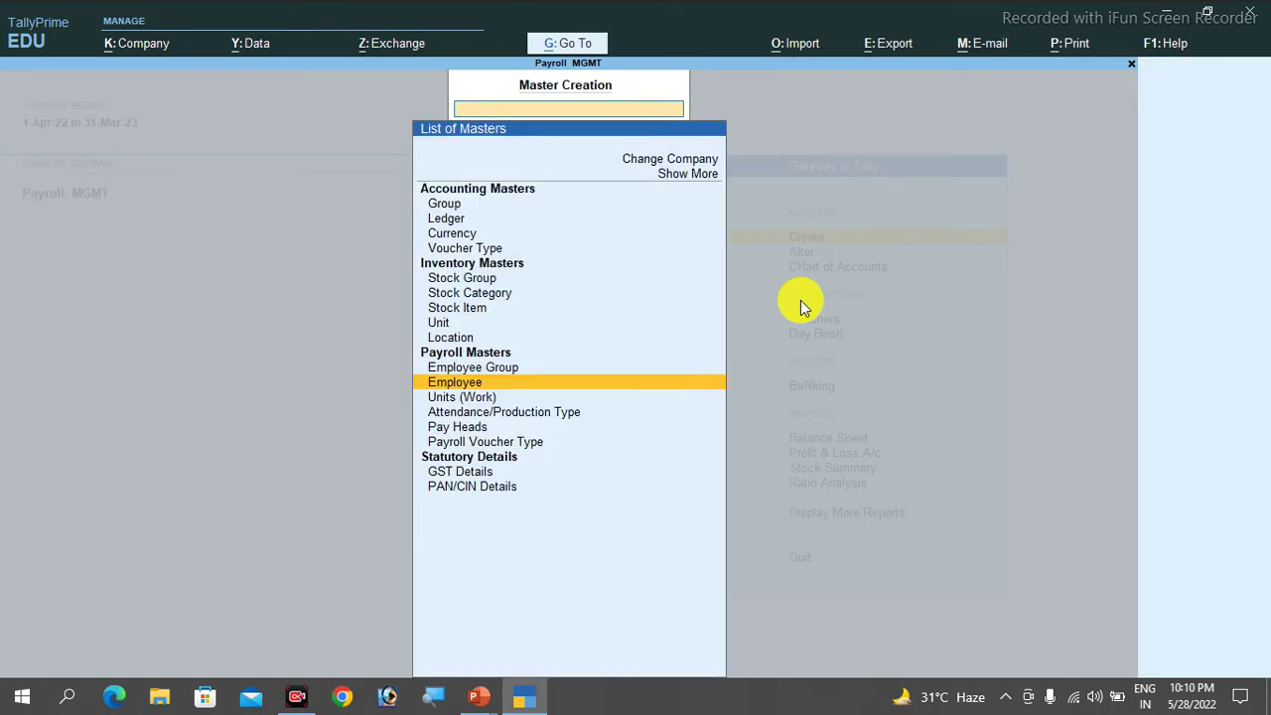
key(Down)
key(Down)
key(Down)
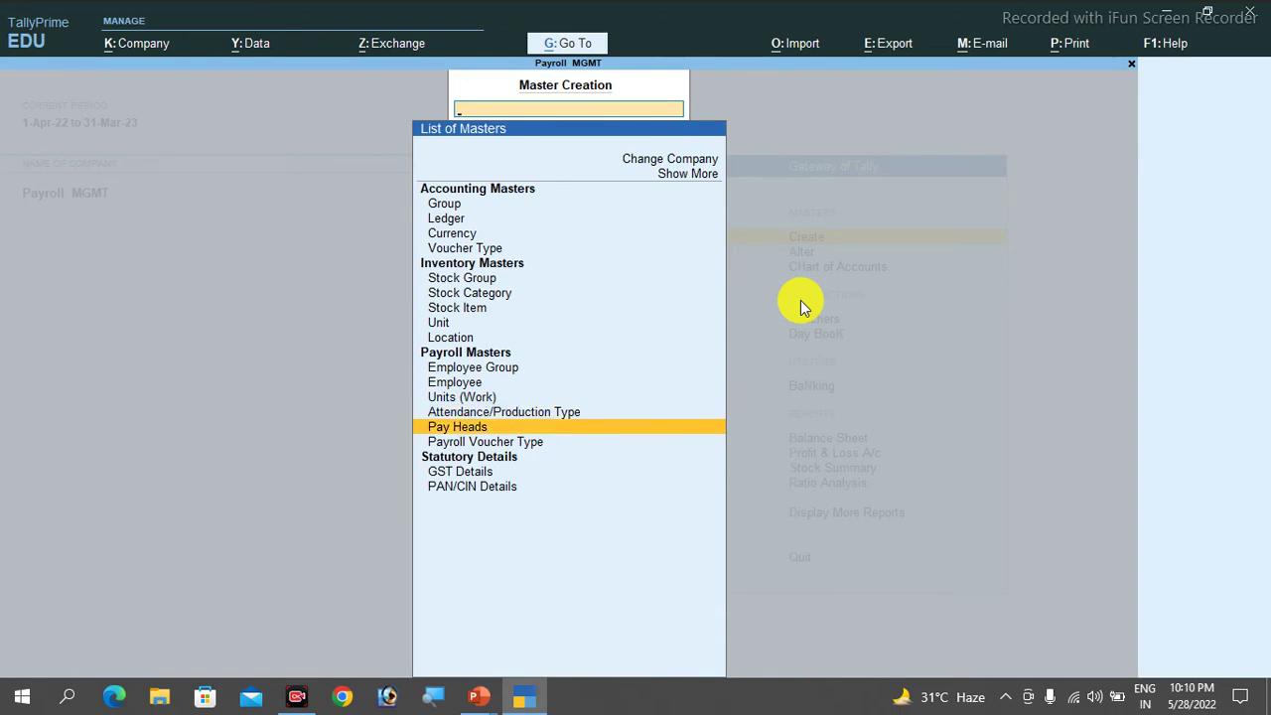
key(Escape)
key(Escape)
key(n)
key(Down)
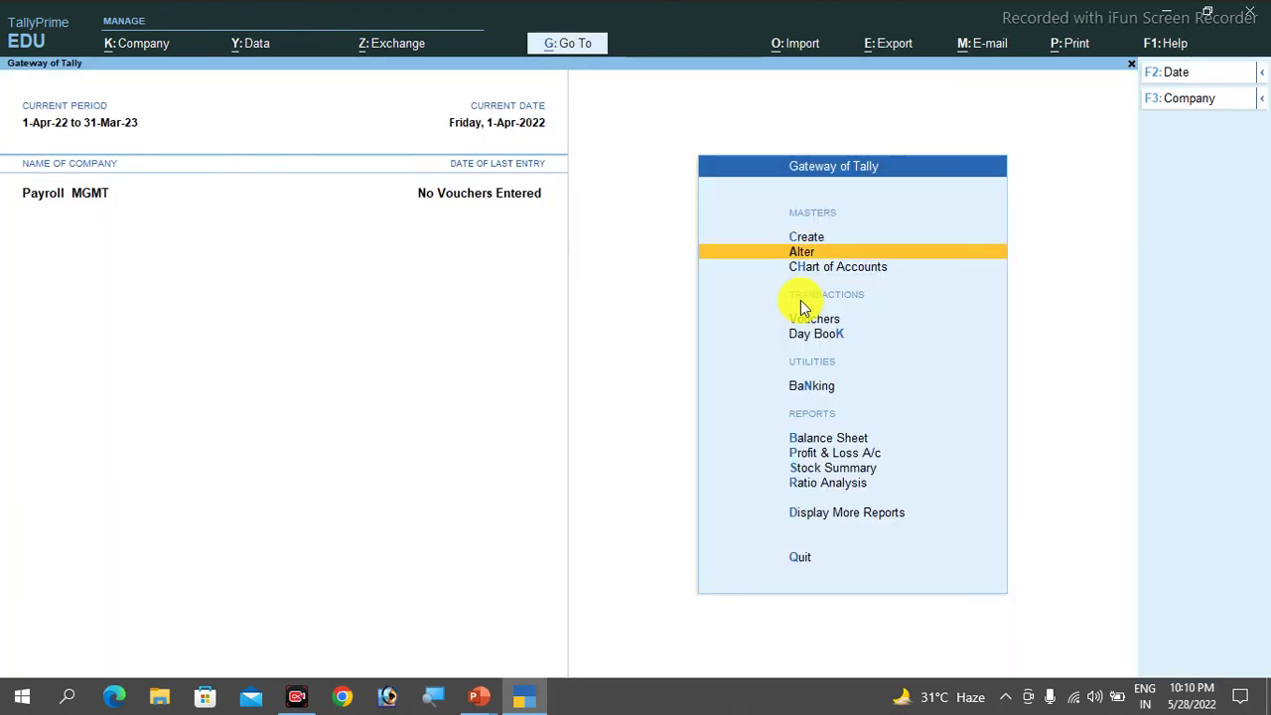
key(Return)
key(Down)
key(Down)
key(Down)
key(Down)
key(Down)
key(Down)
key(Down)
key(Down)
key(Down)
key(Down)
key(Down)
key(Down)
key(Down)
key(Down)
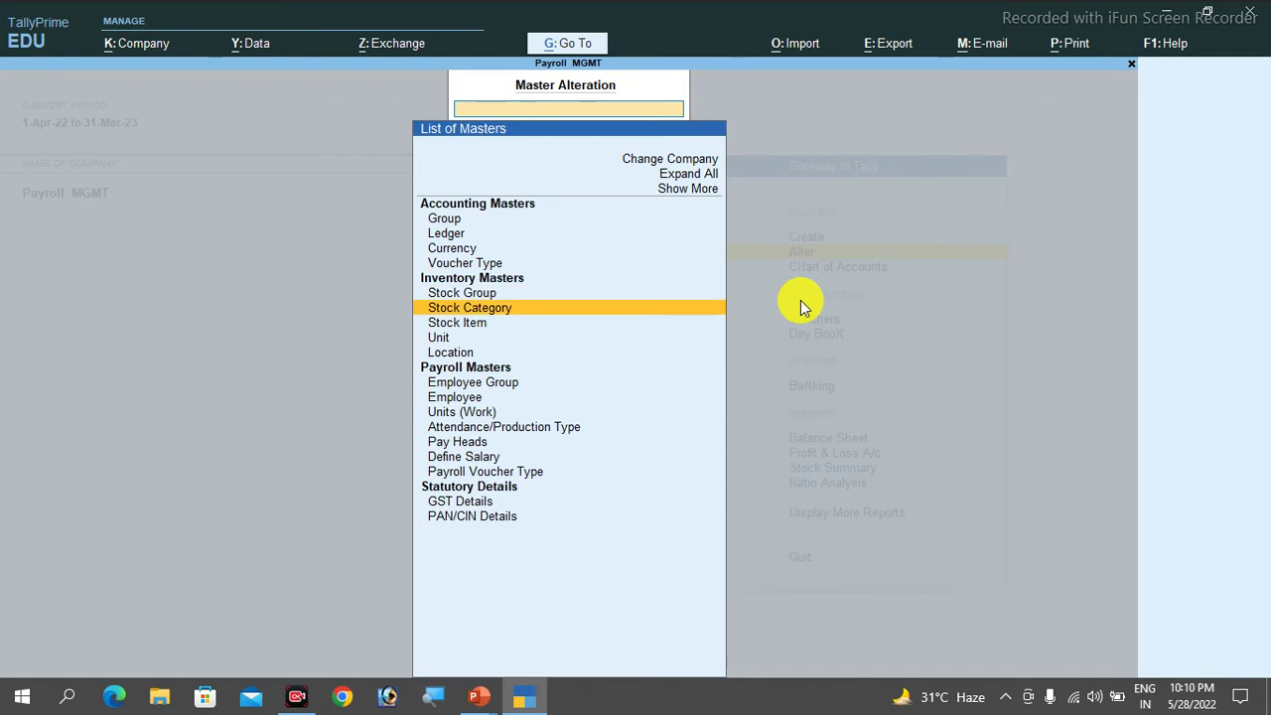
key(Down)
key(Return)
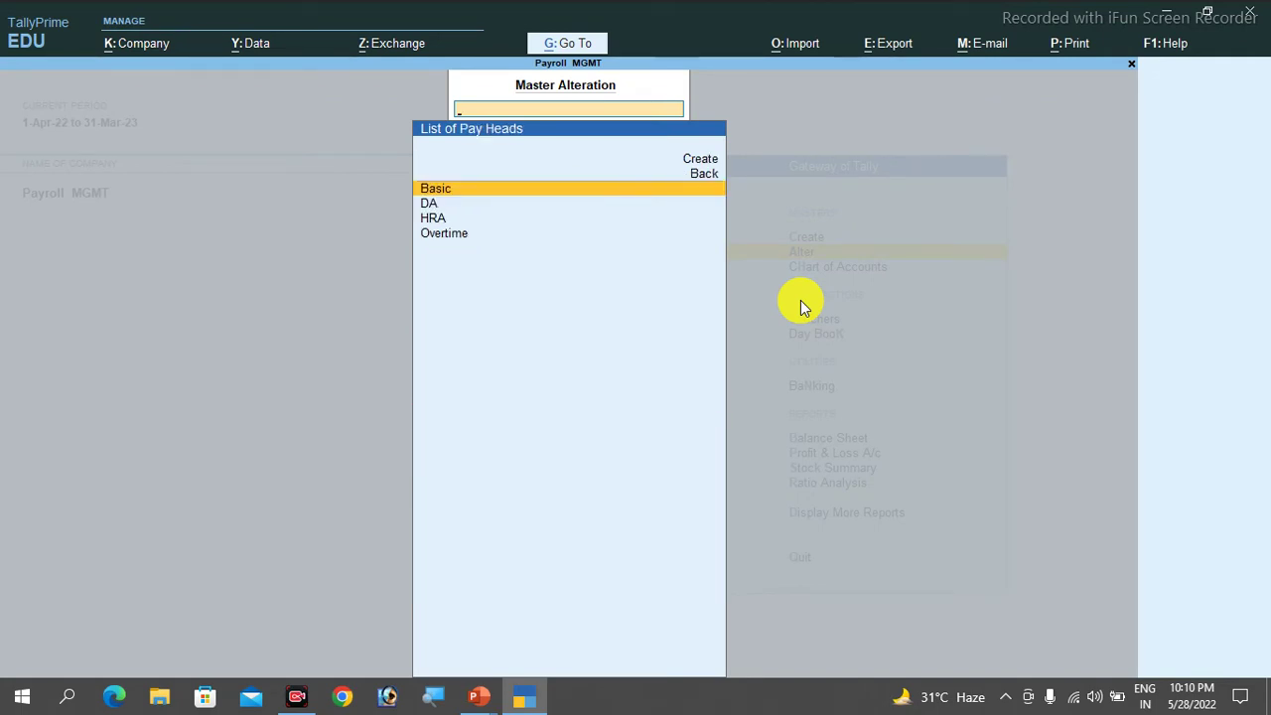
key(Down)
key(Down)
key(Down)
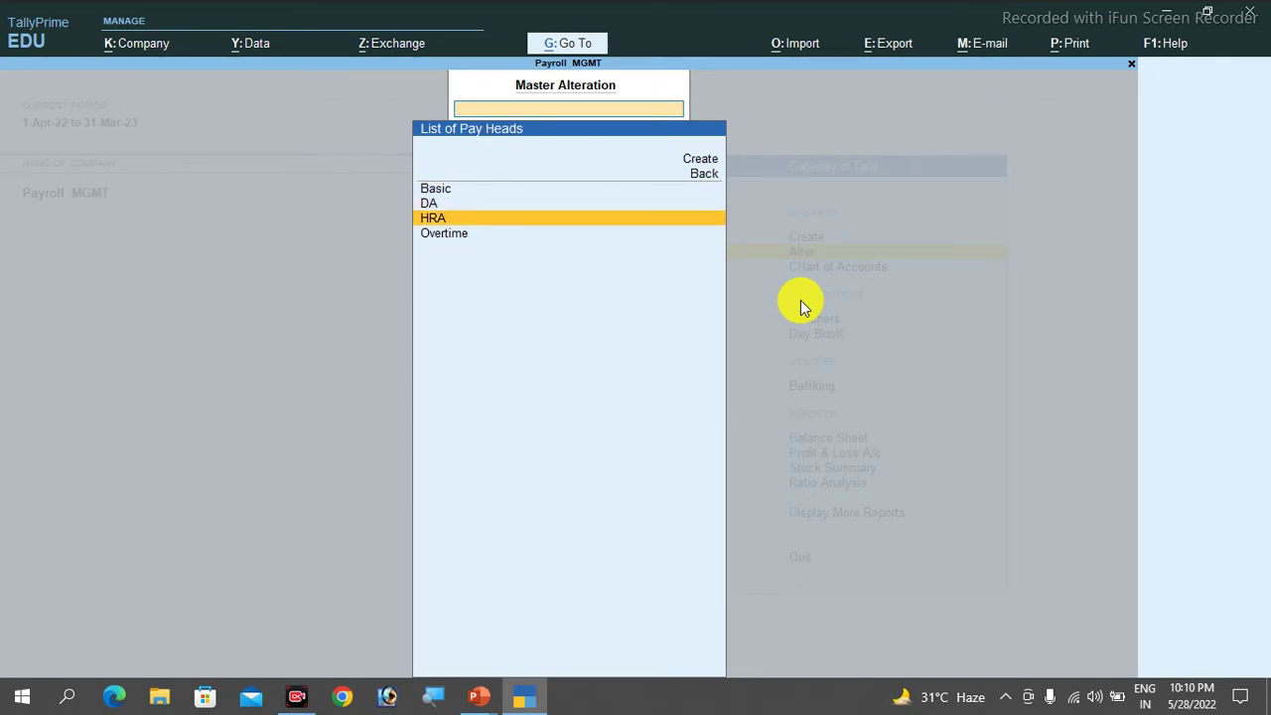
Close the pay head list and bring up the Create list of masters at Pay Heads
key(Escape)
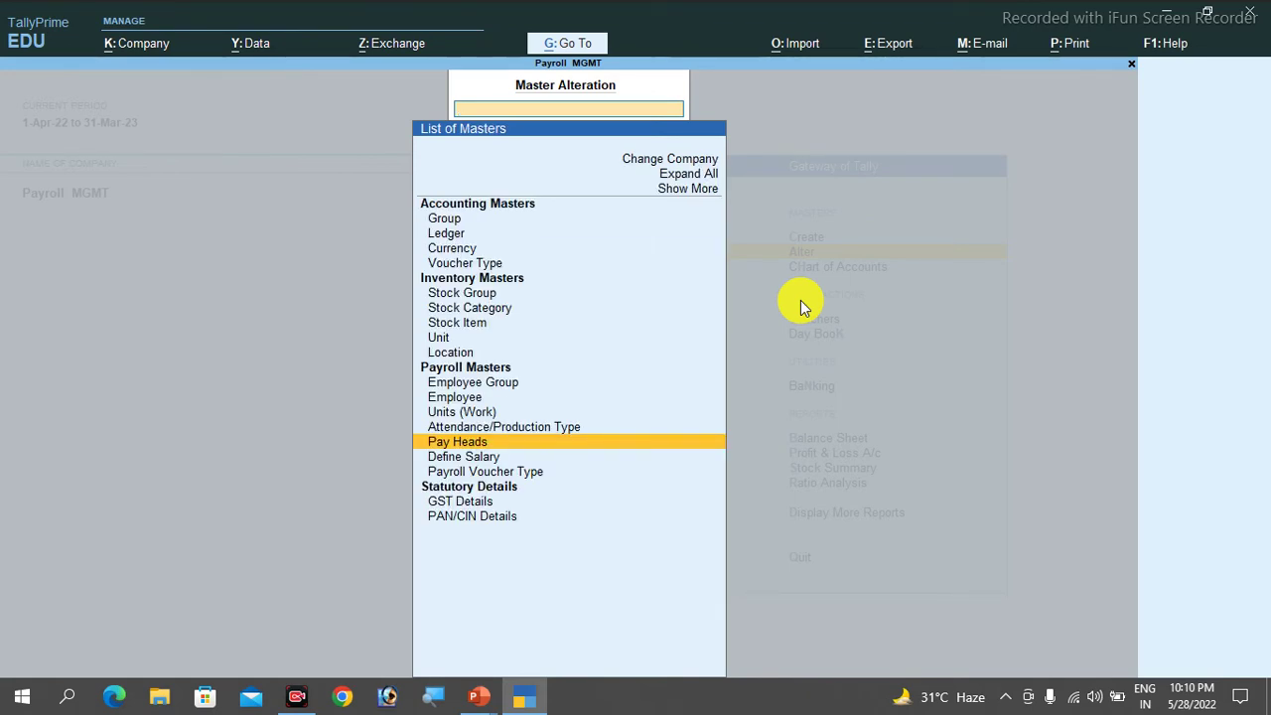
key(Escape)
key(Up)
key(Return)
key(Down)
key(Down)
key(Down)
key(Down)
key(Down)
key(Down)
key(Down)
key(Down)
key(Down)
key(Down)
key(Down)
key(Down)
key(Down)
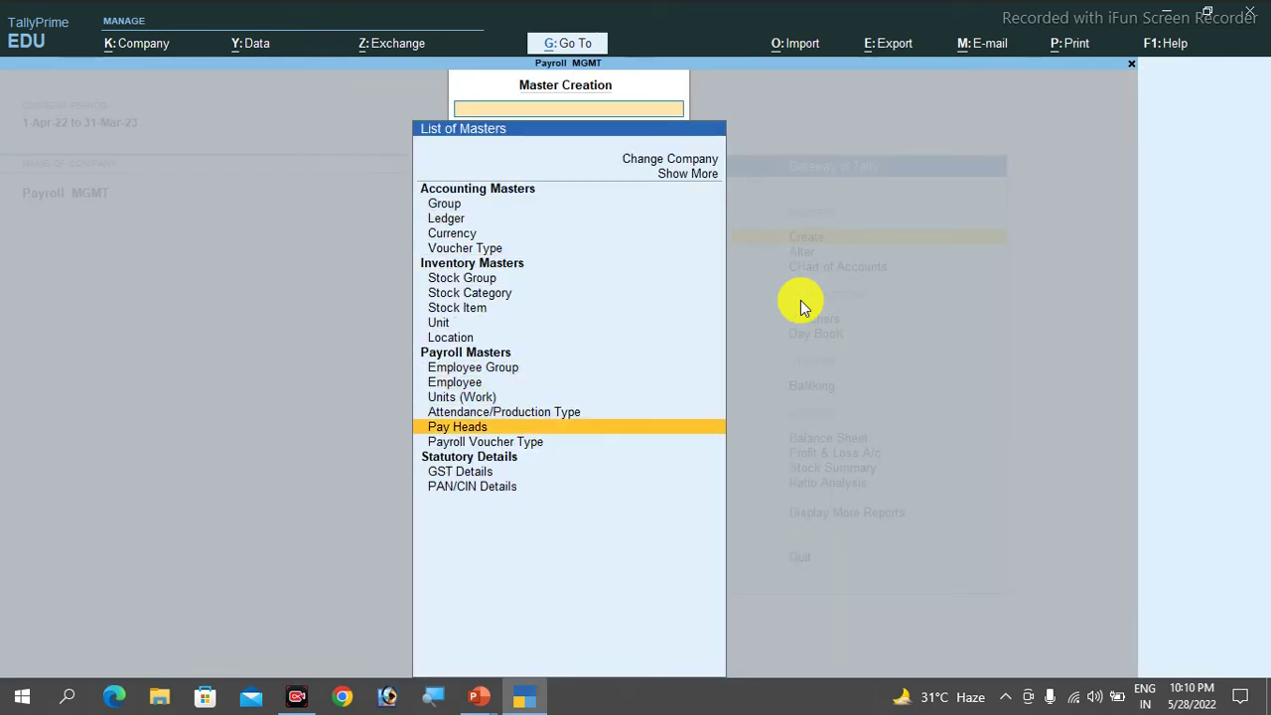
Create a pay head named 'Professional Tax' with type Employees' Statutory Deductions
key(Return)
text(P)
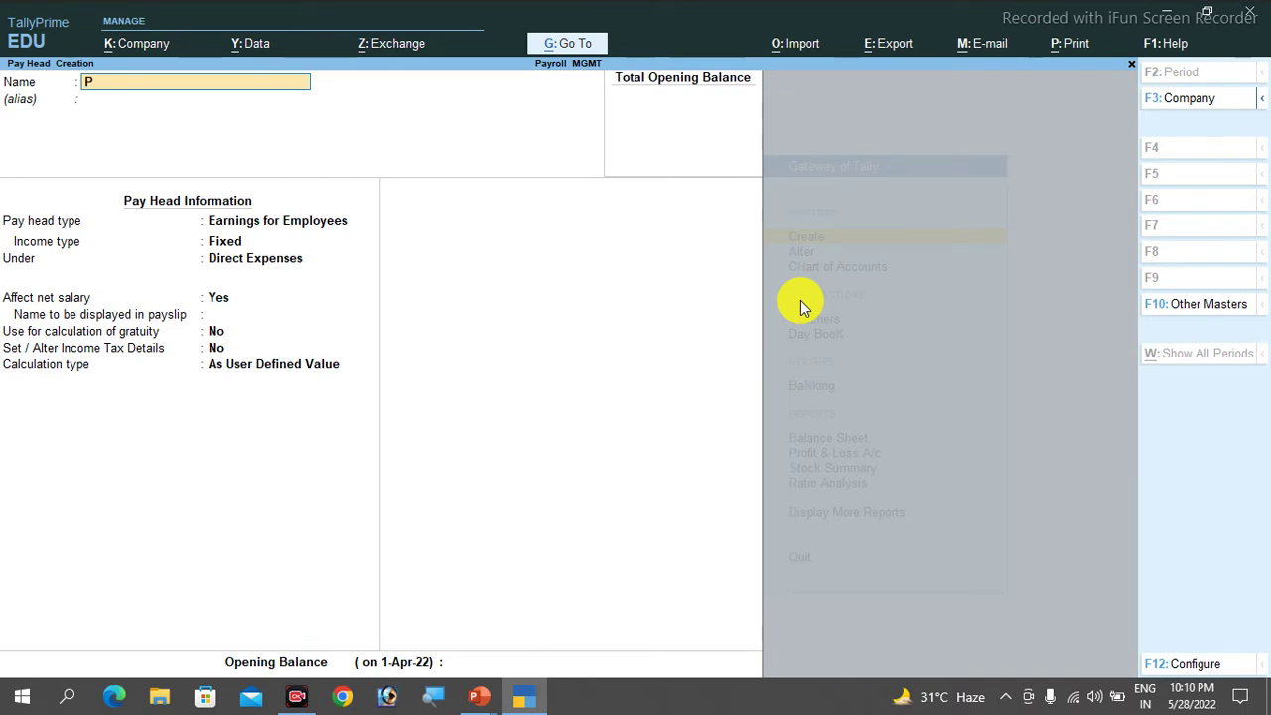
text(rofessional Tax)
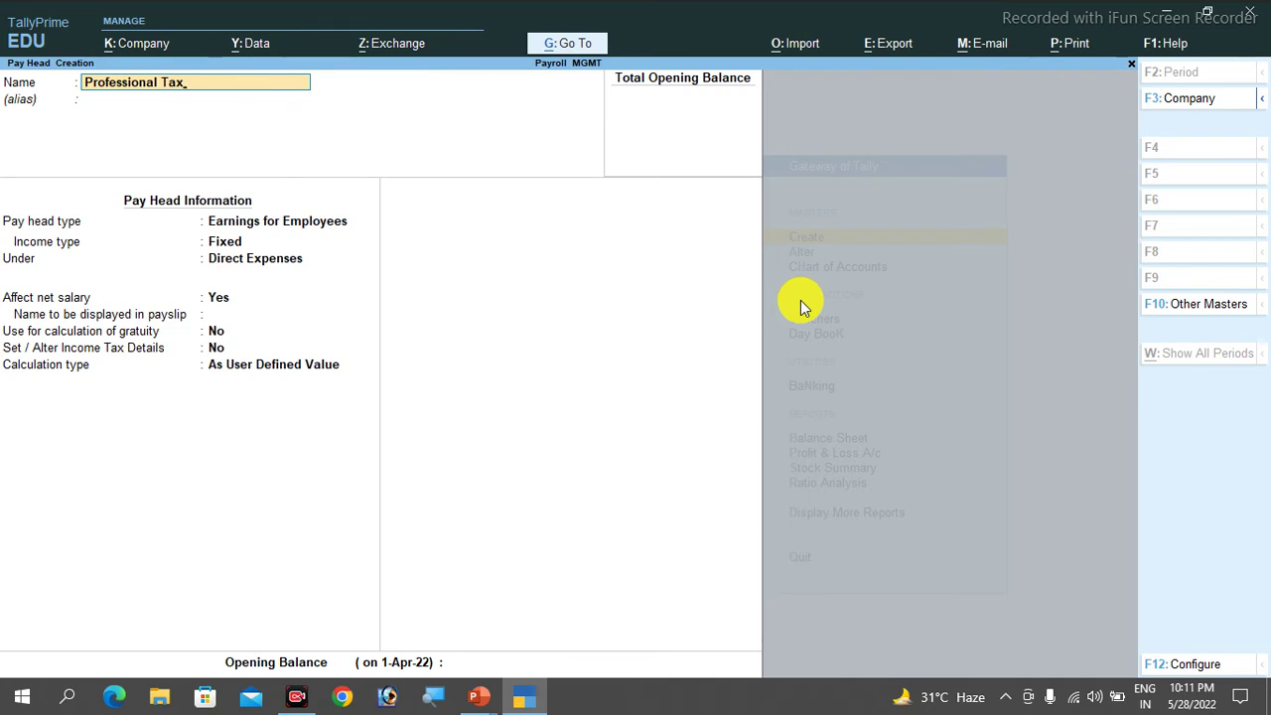
key(Return)
key(Return)
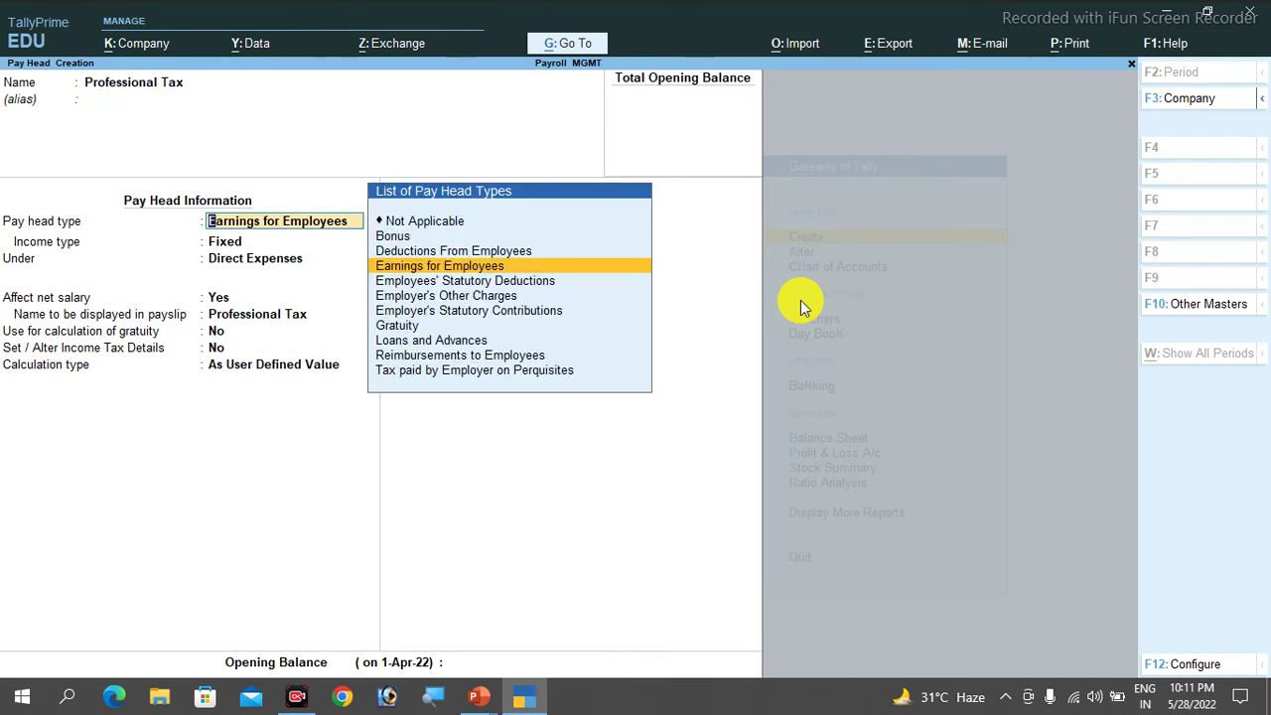
key(Down)
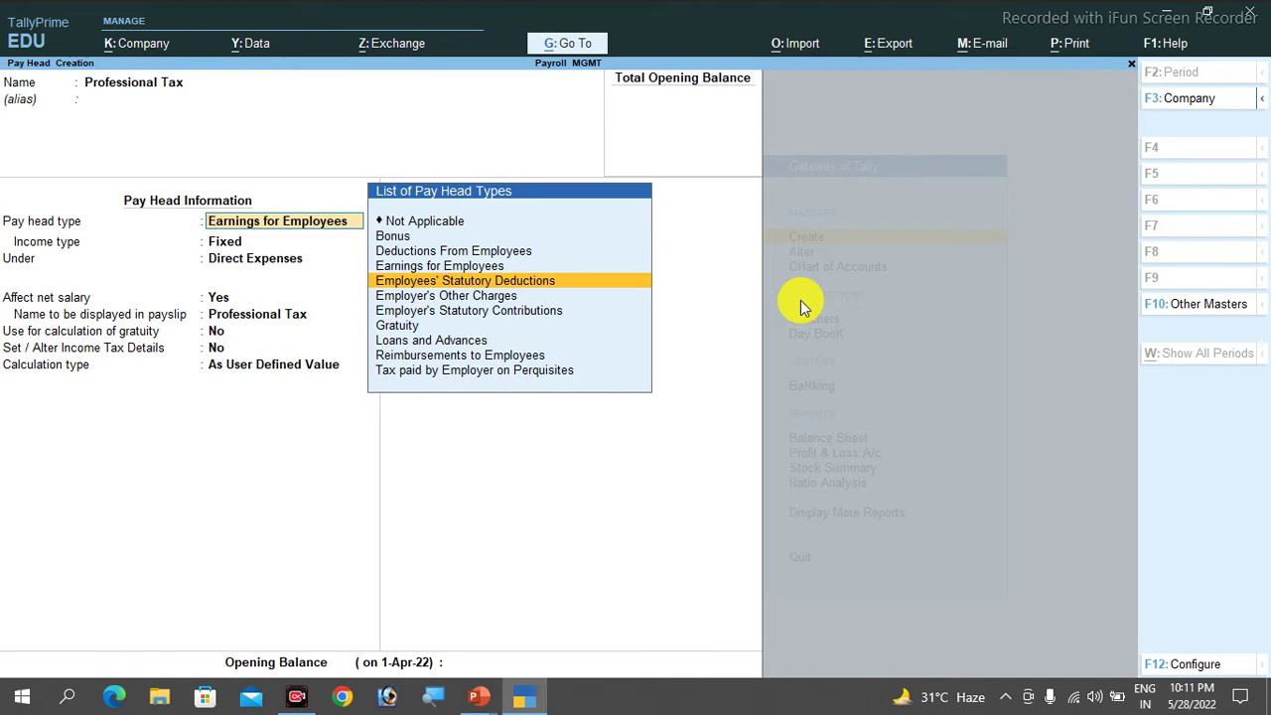
key(Return)
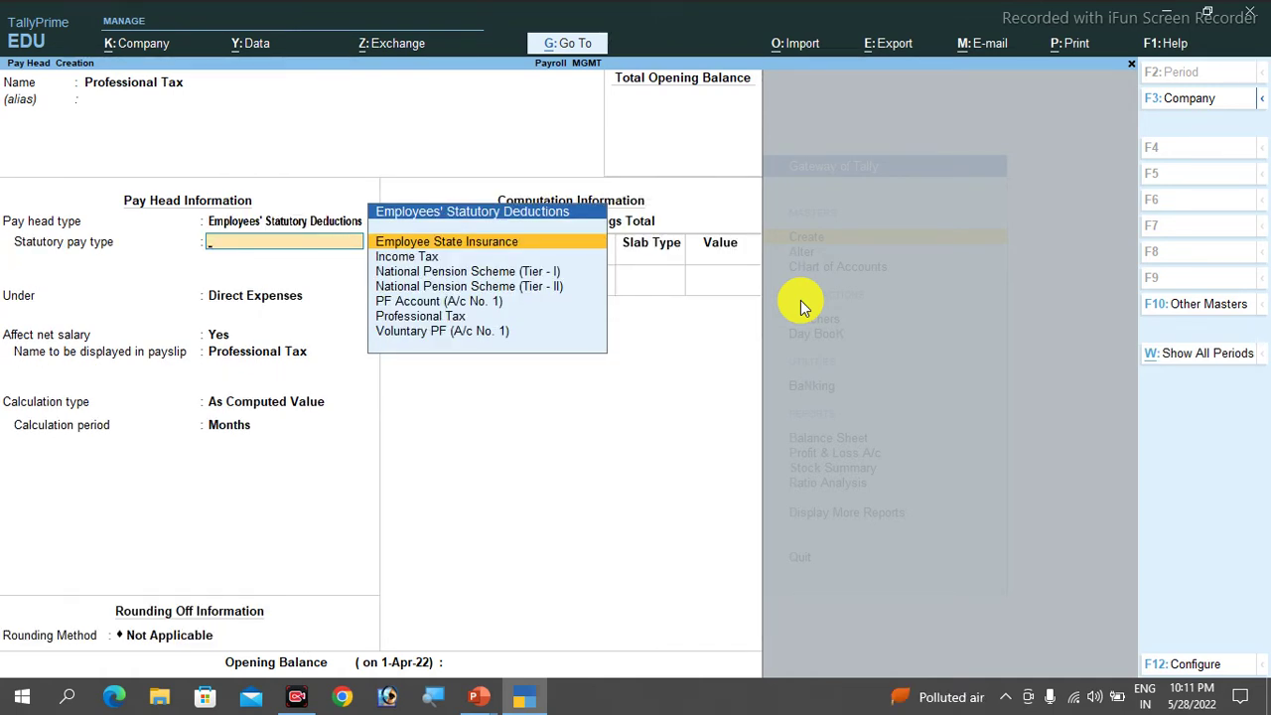
Set statutory pay type Professional Tax, enter the registration number, and group it under Duties & Taxes
key(Down)
key(Down)
key(Down)
key(Down)
key(Down)
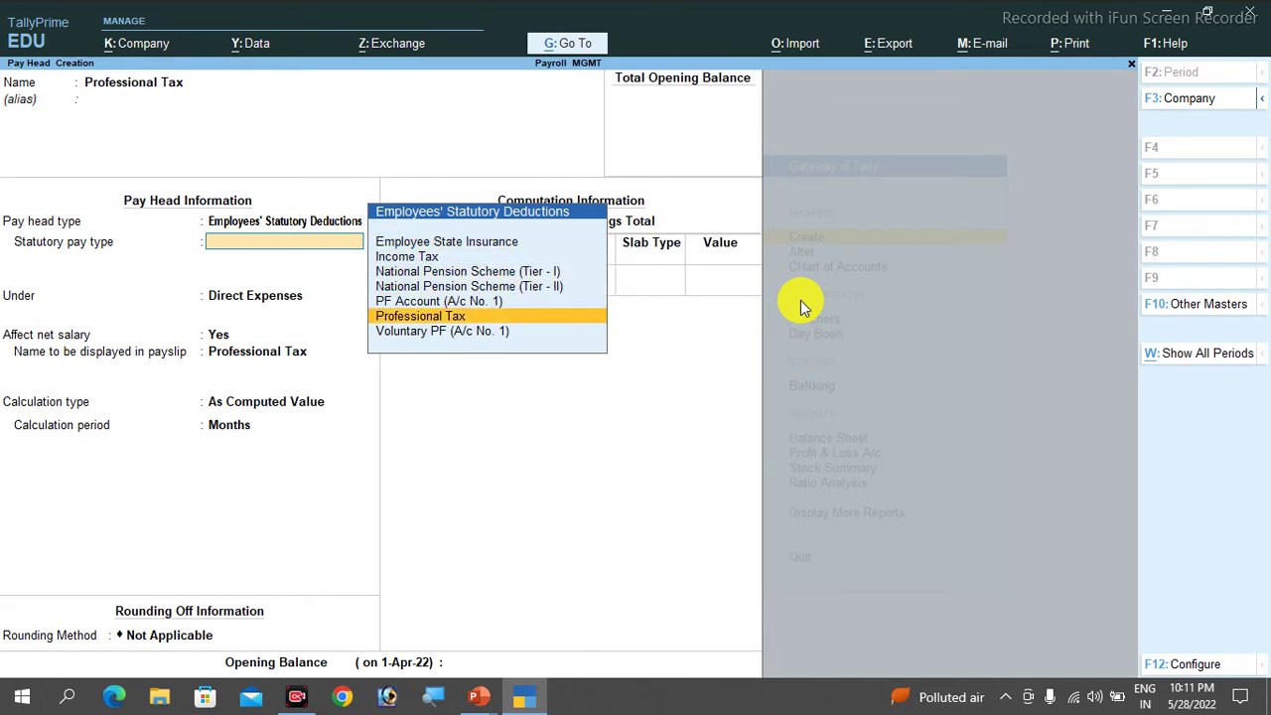
key(Return)
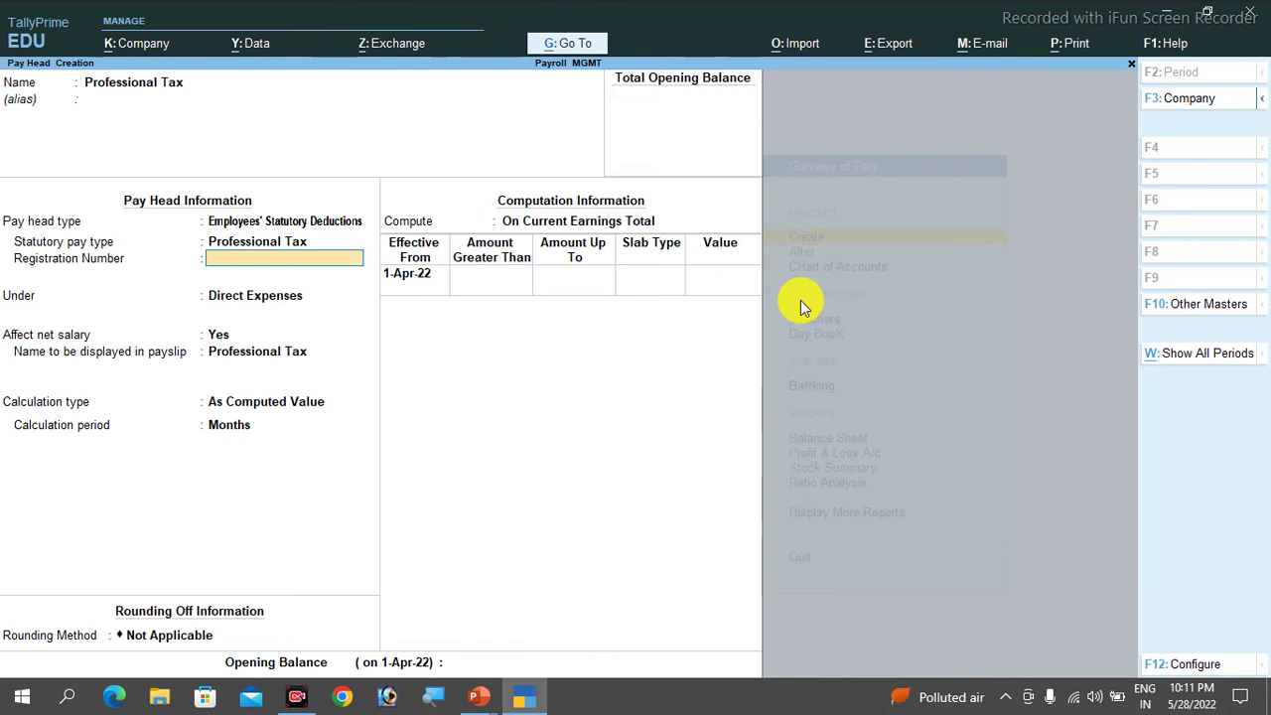
text(R001)
key(Return)
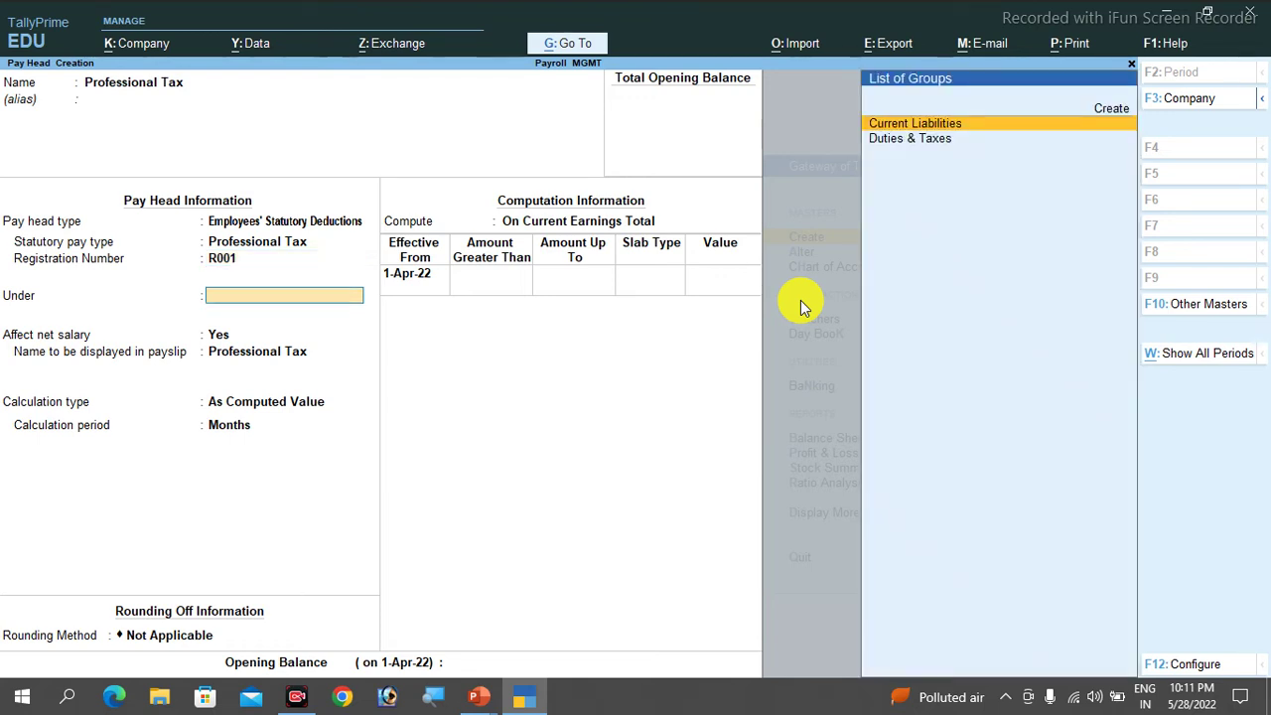
key(Down)
key(Return)
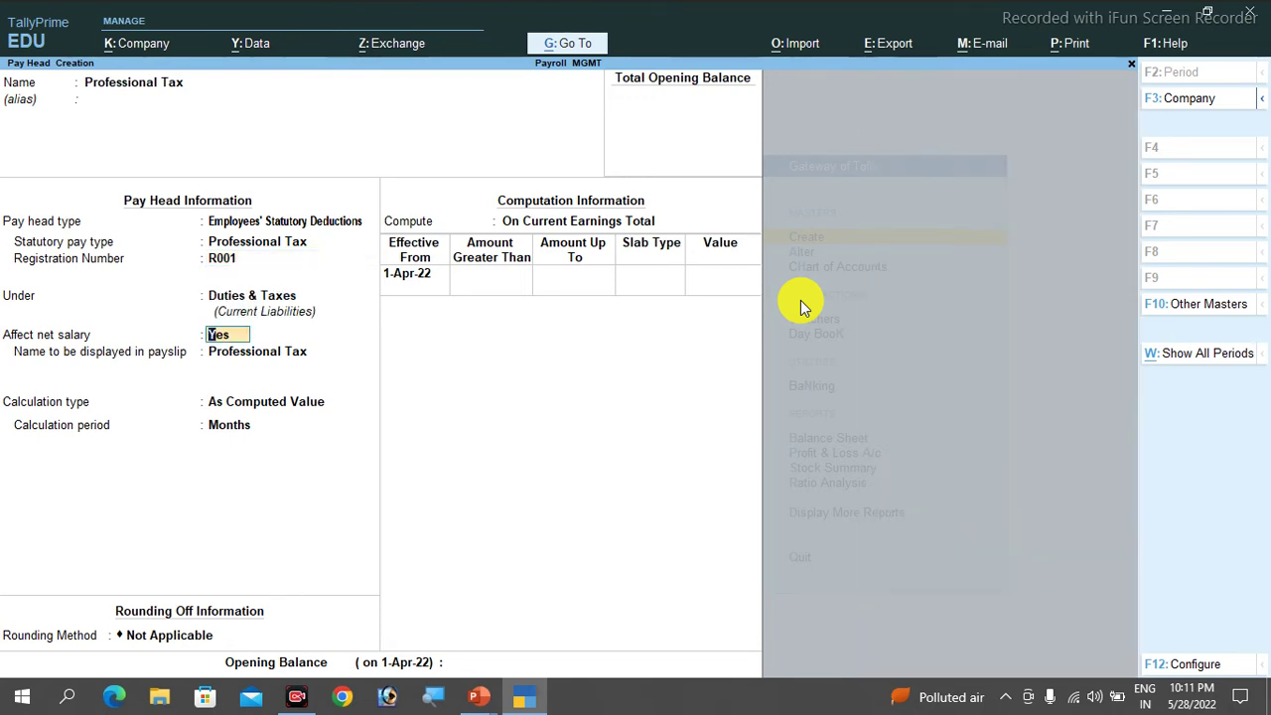
Keep net-salary effect, the 'Professional Tax' payslip name, monthly calculation and no rounding
key(Return)
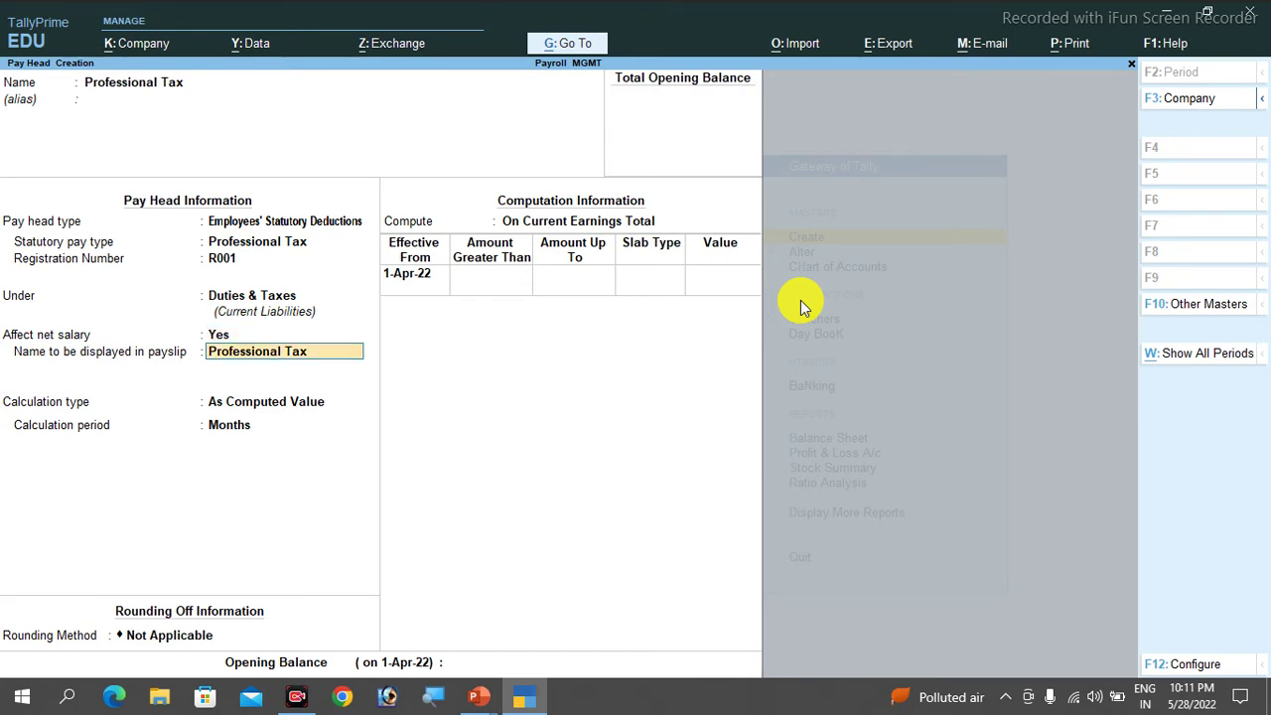
key(Return)
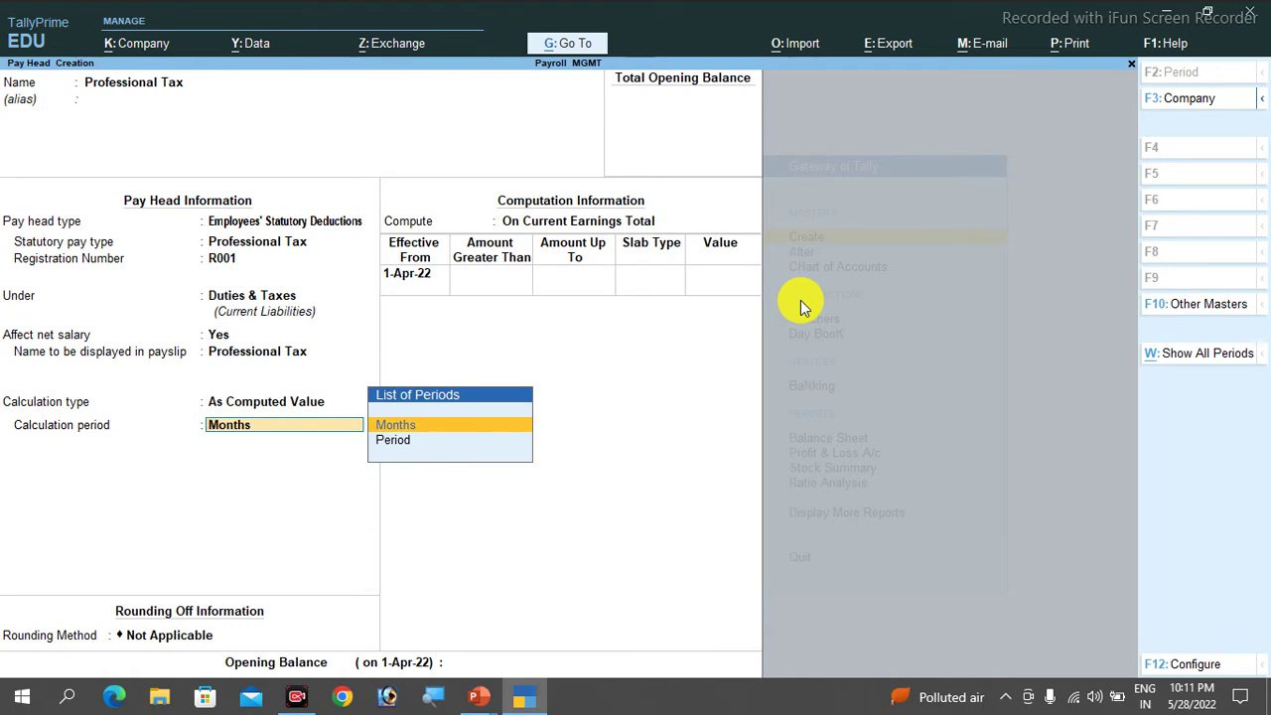
key(BackSpace)
key(Return)
key(Return)
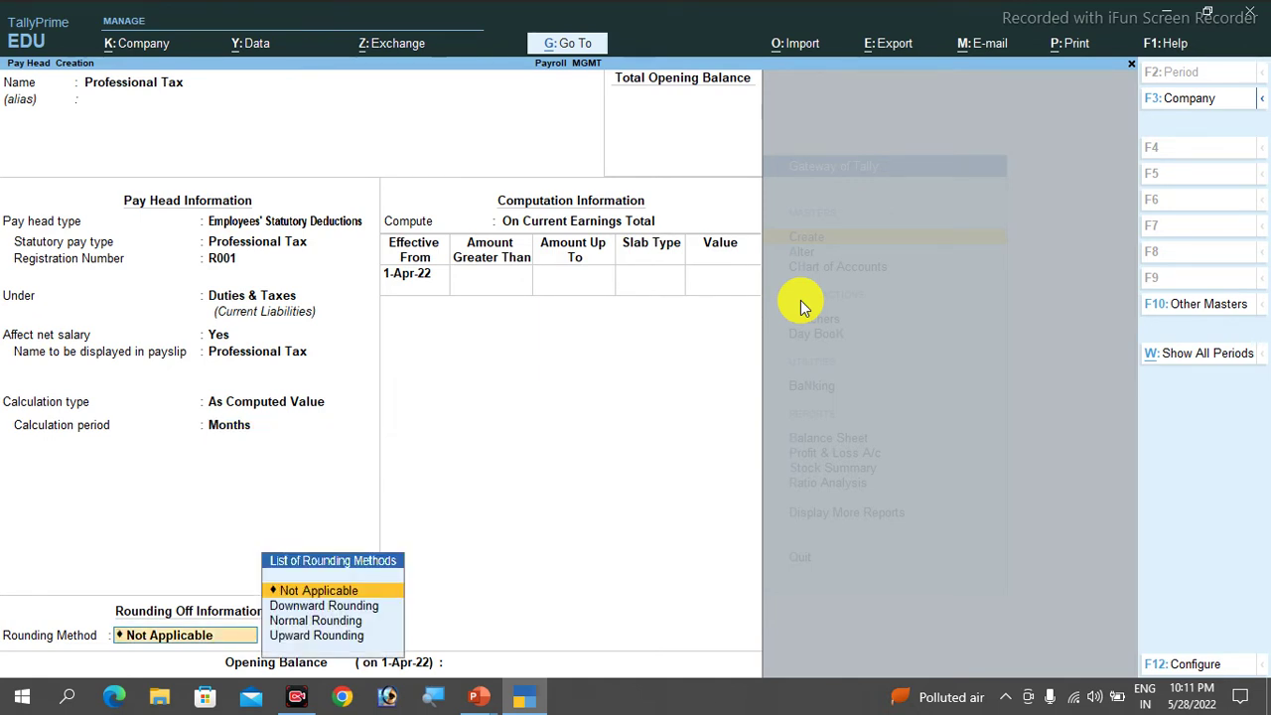
key(Return)
key(Return)
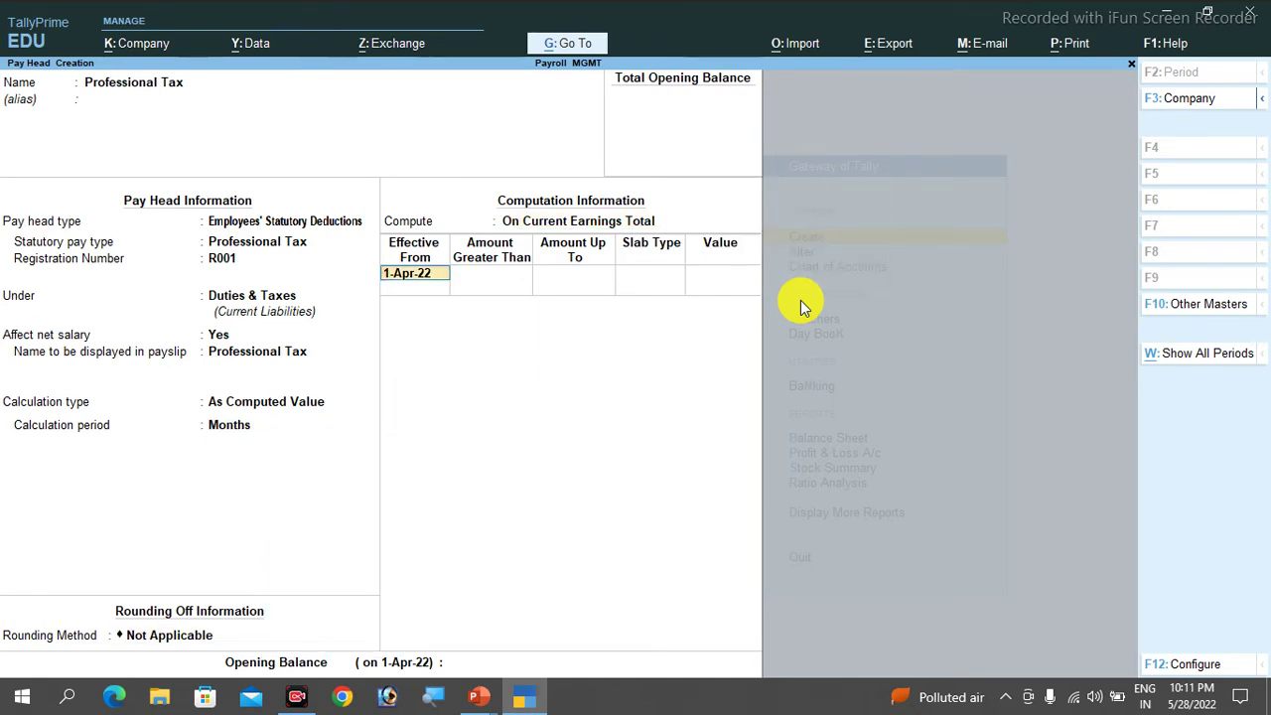
Compute on current earnings total and enter a first slab from 1-Apr-22 with Amount Up To 25,000, per the Bihar slide
key(BackSpace)
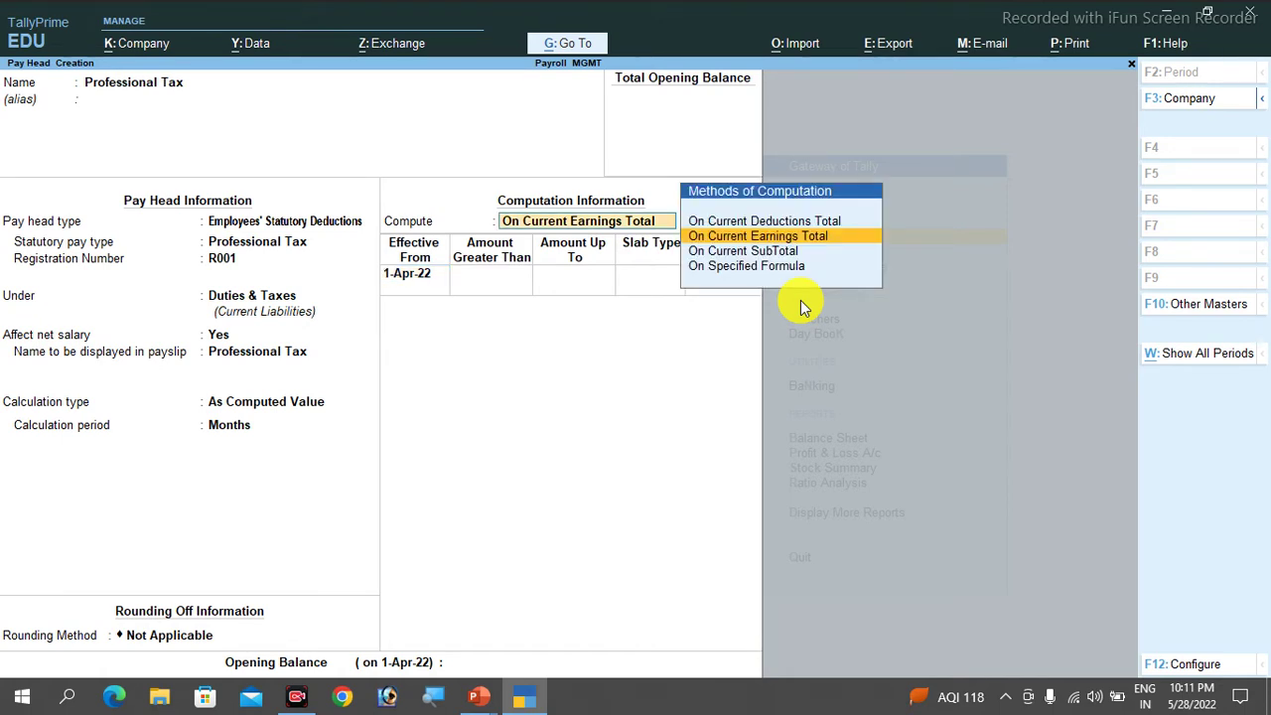
key(Return)
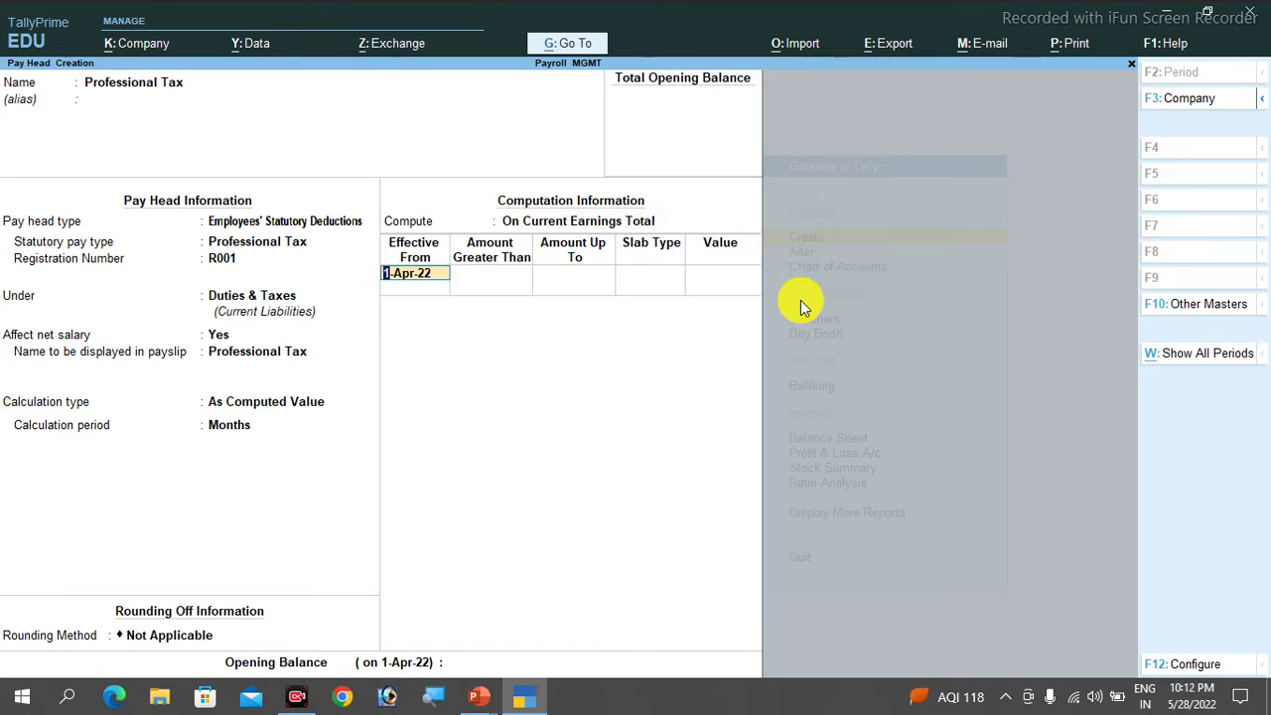
key(Return)
key(alt+Tab)
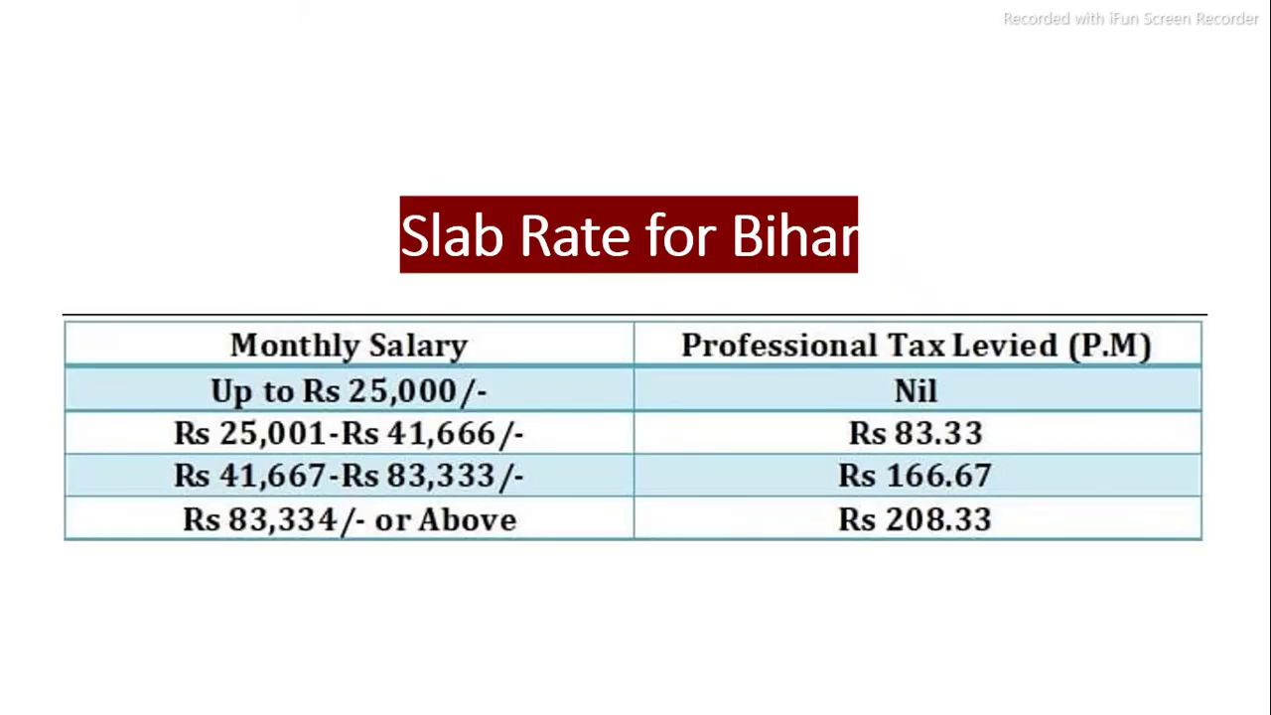
key(alt+Tab)
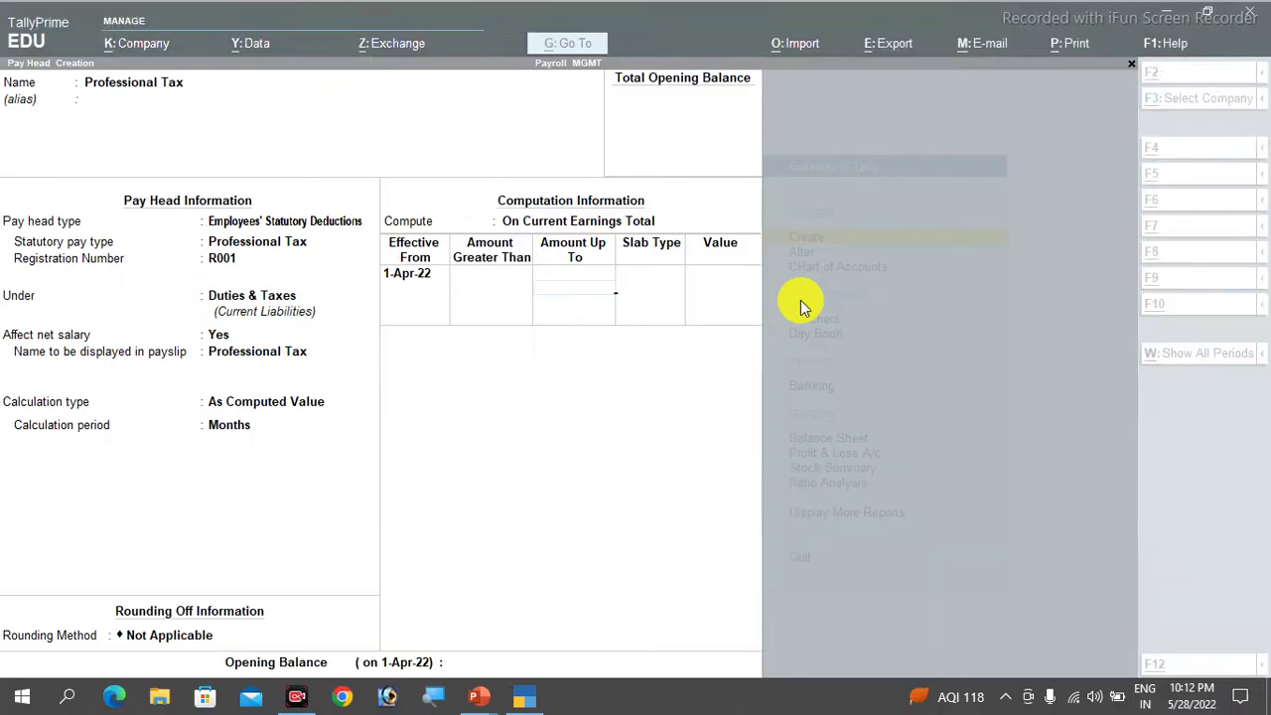
text(25000)
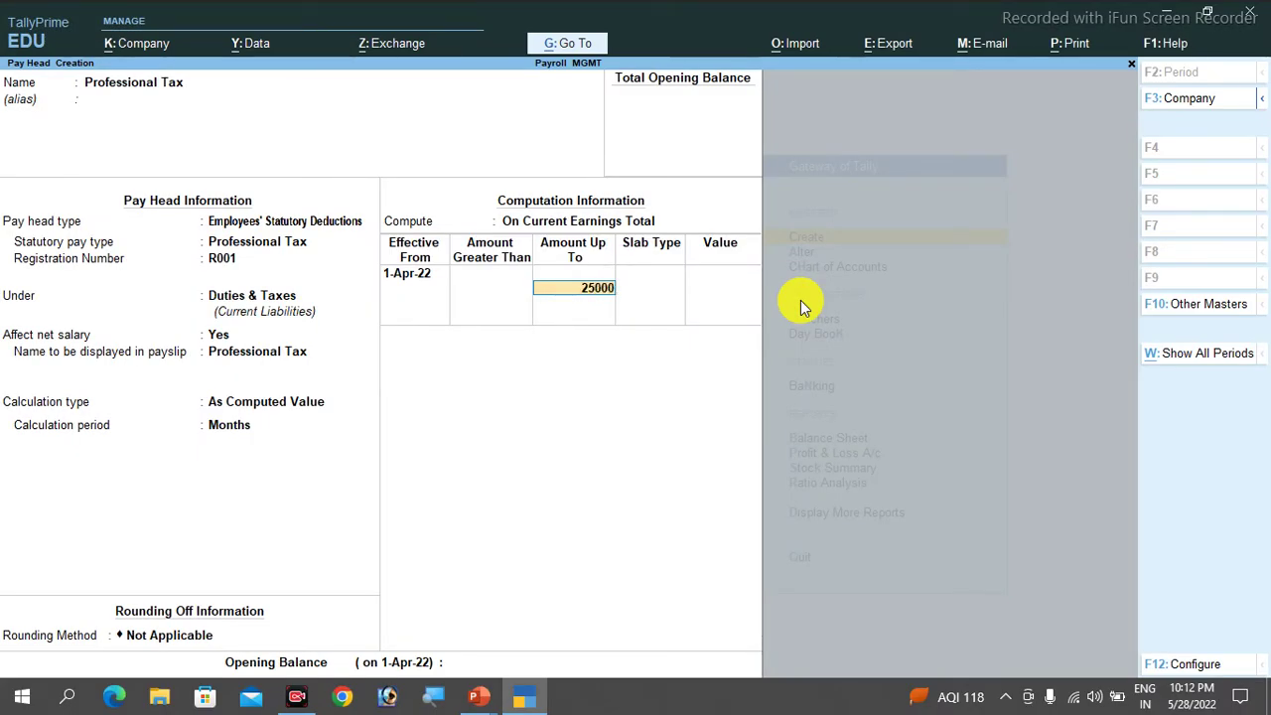
key(Return)
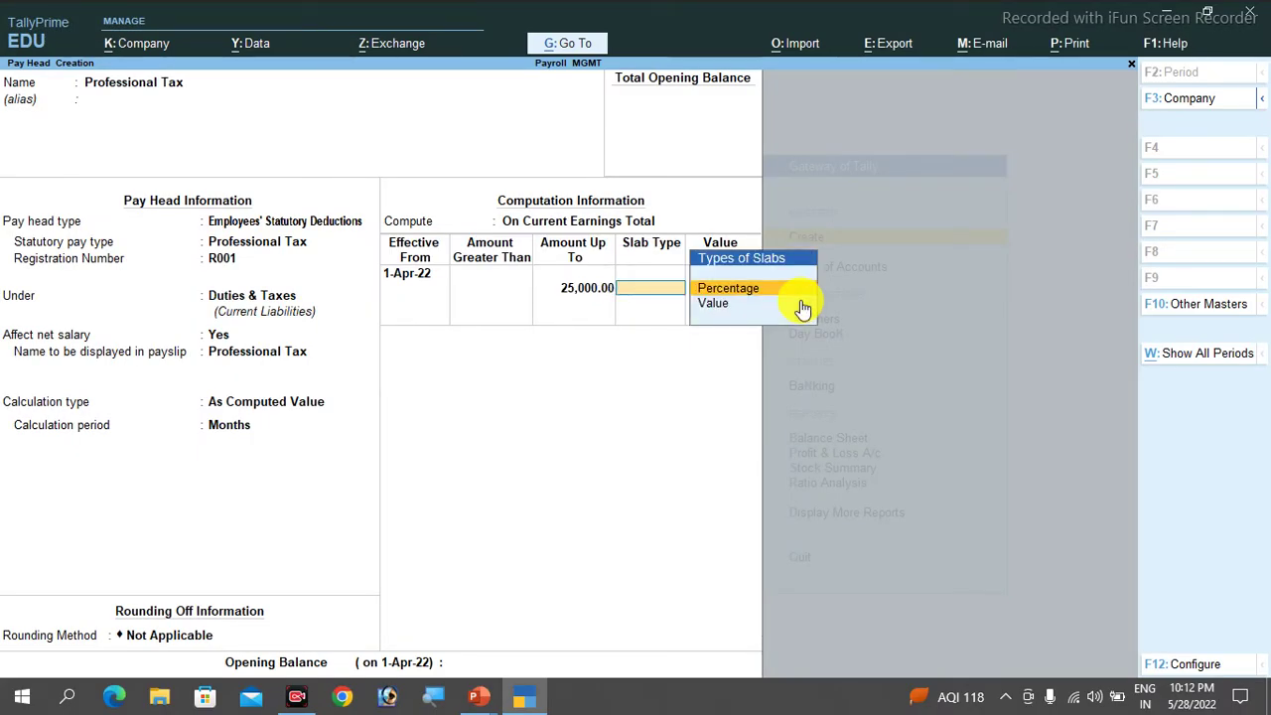
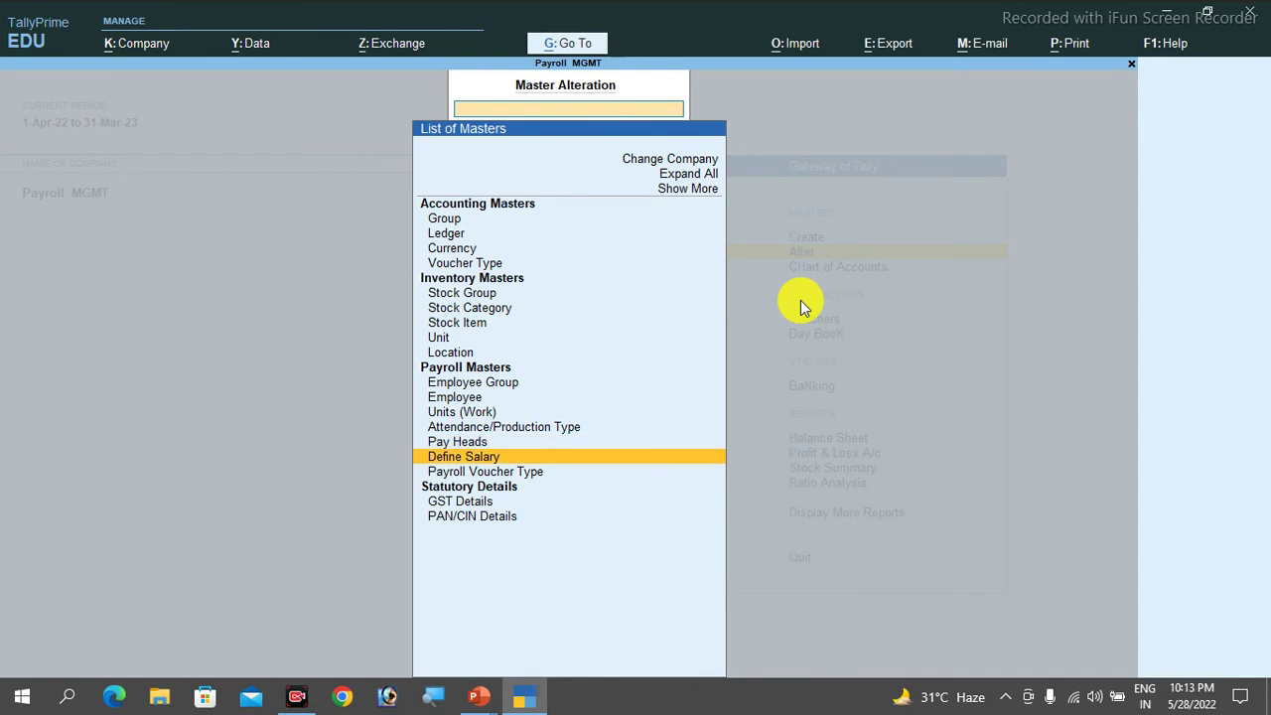
Start the first employee's salary from 1-Apr-22 with Basic at 22,000 monthly
key(Return)
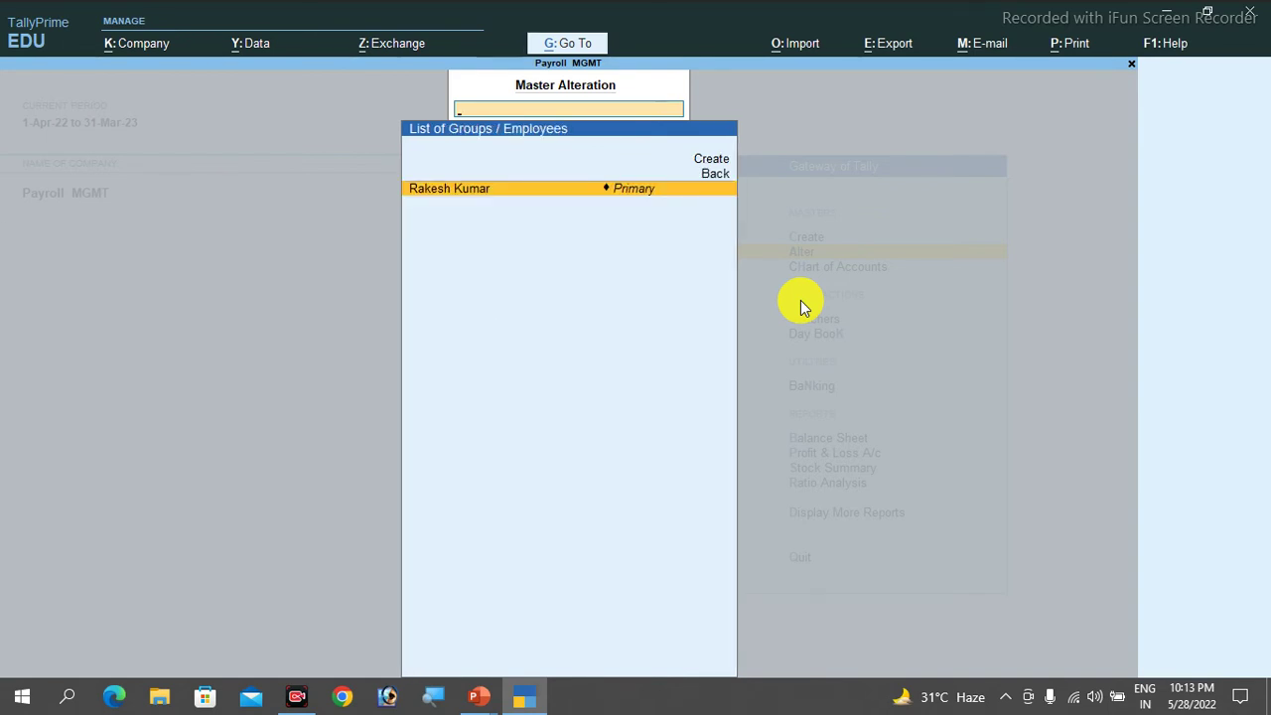
key(Return)
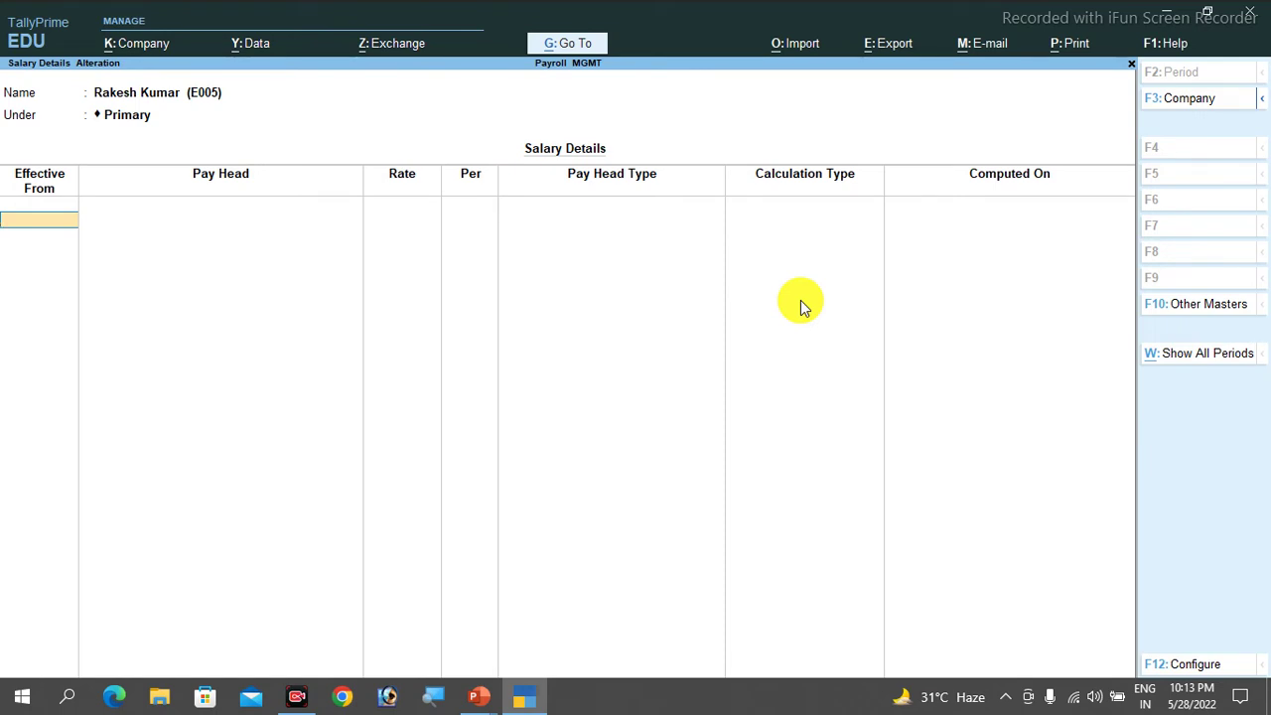
text(01-04)
key(Return)
key(Down)
key(Return)
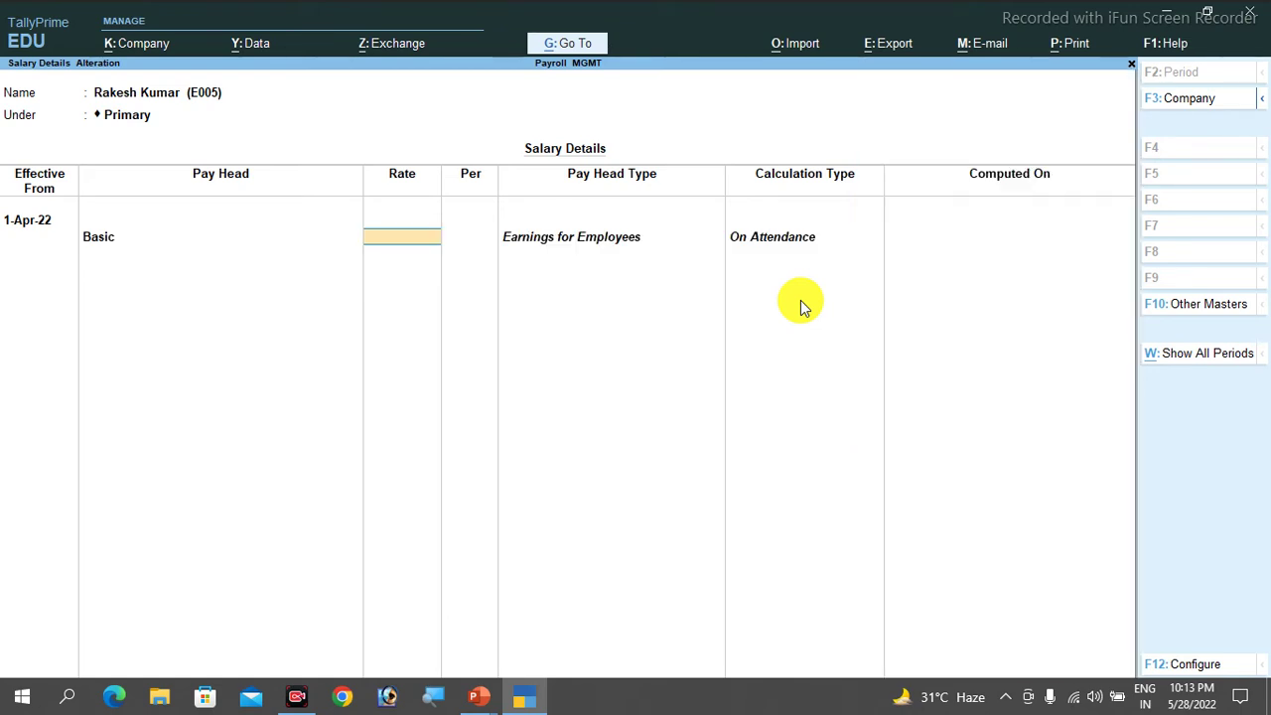
text(22,000)
key(Return)
key(Return)
Add DA, HRA, Overtime at 250 per hour and Professional Tax, then finish the entry
key(Down)
key(Return)
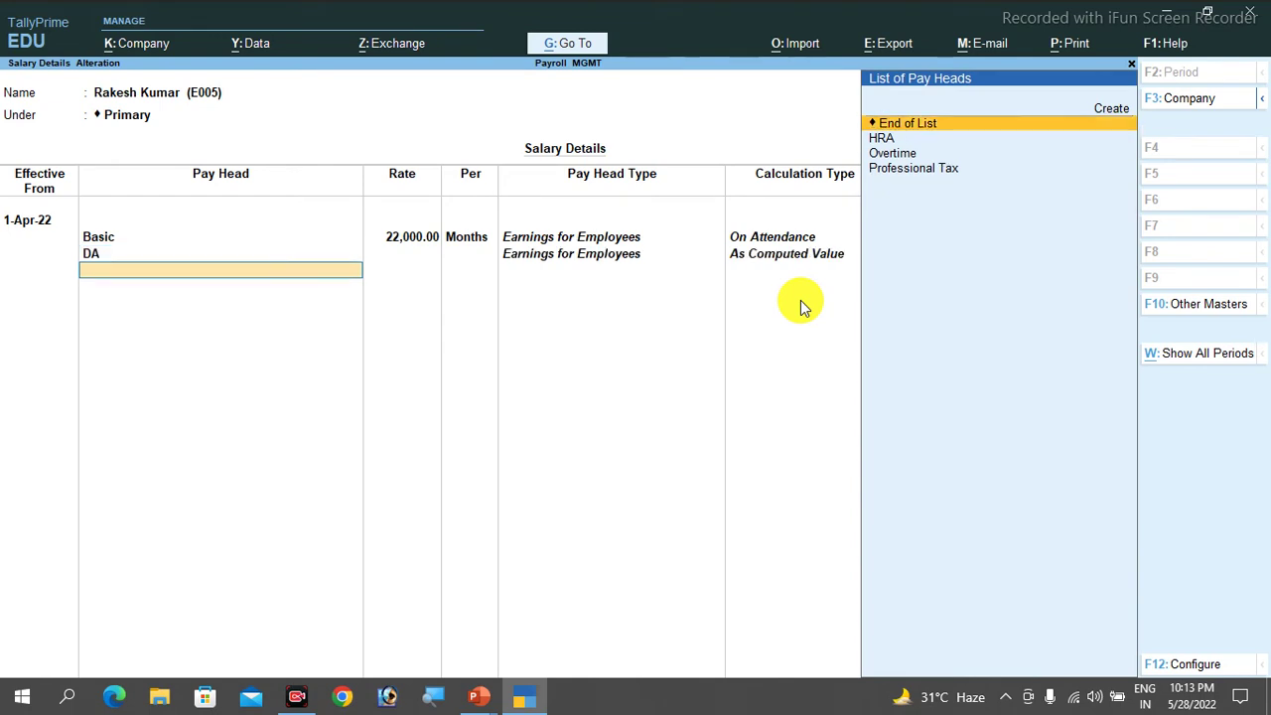
key(Down)
key(Return)
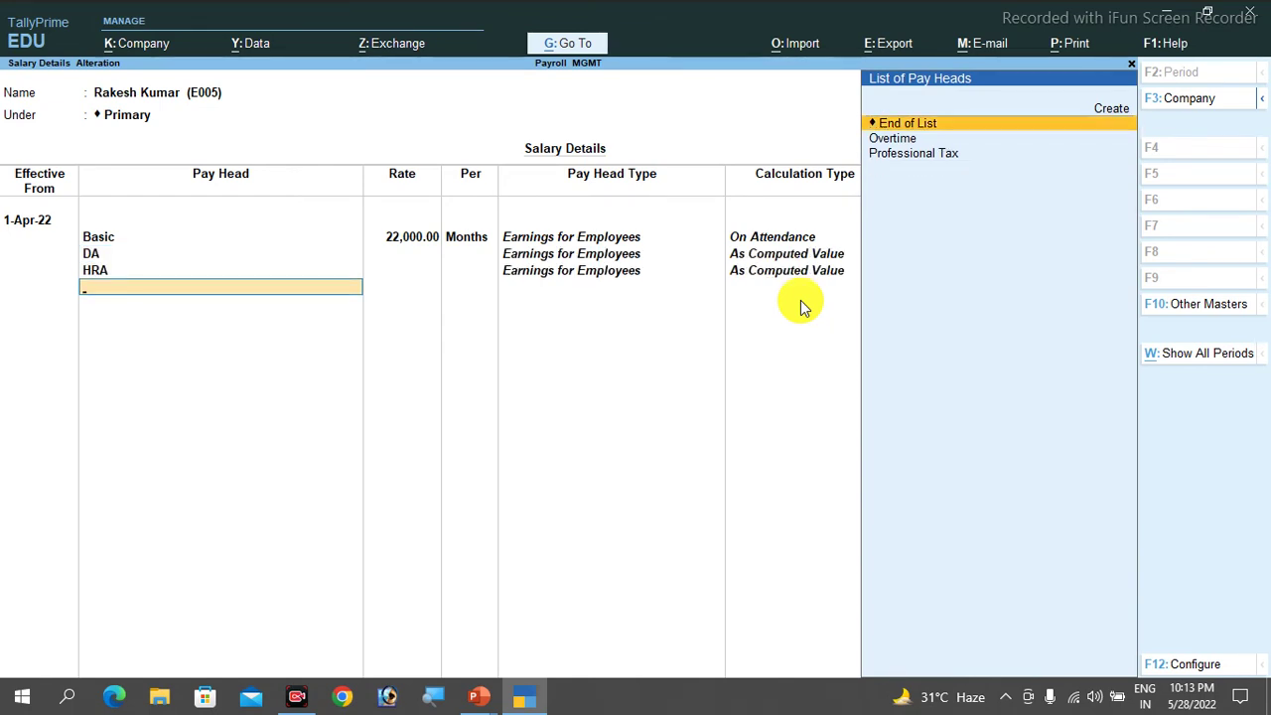
key(Down)
key(Return)
text(250)
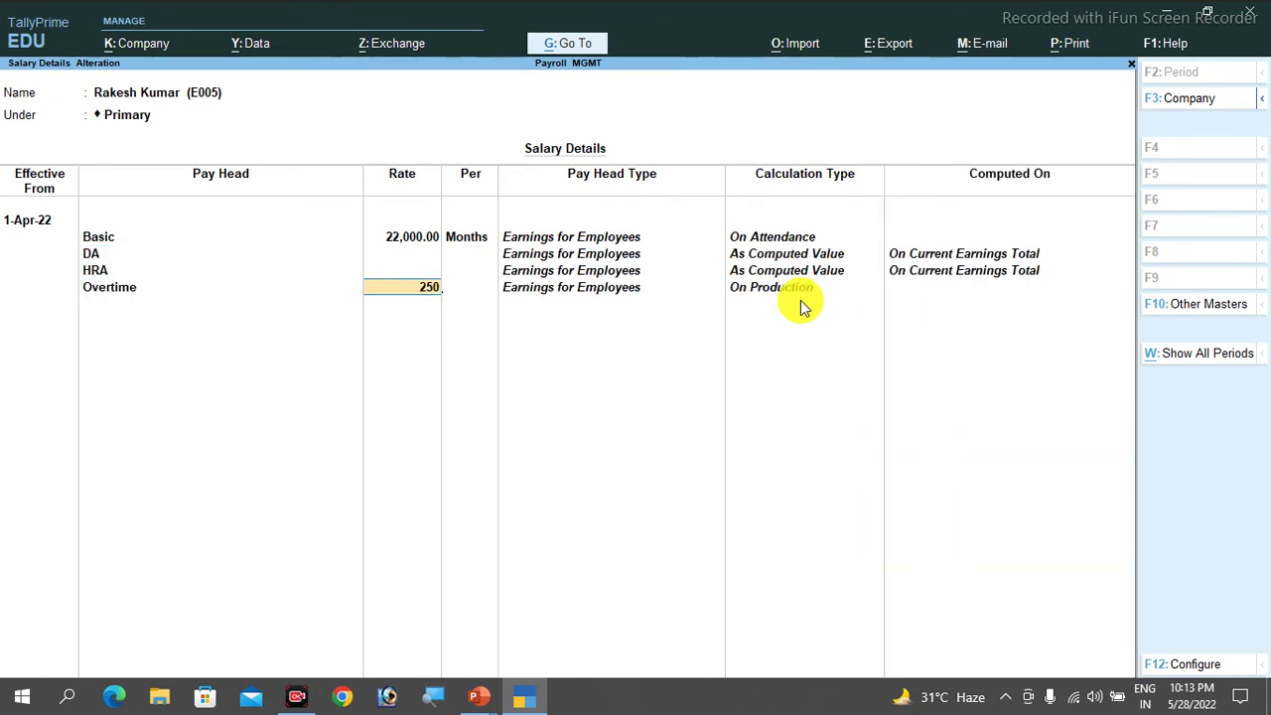
key(Return)
key(Return)
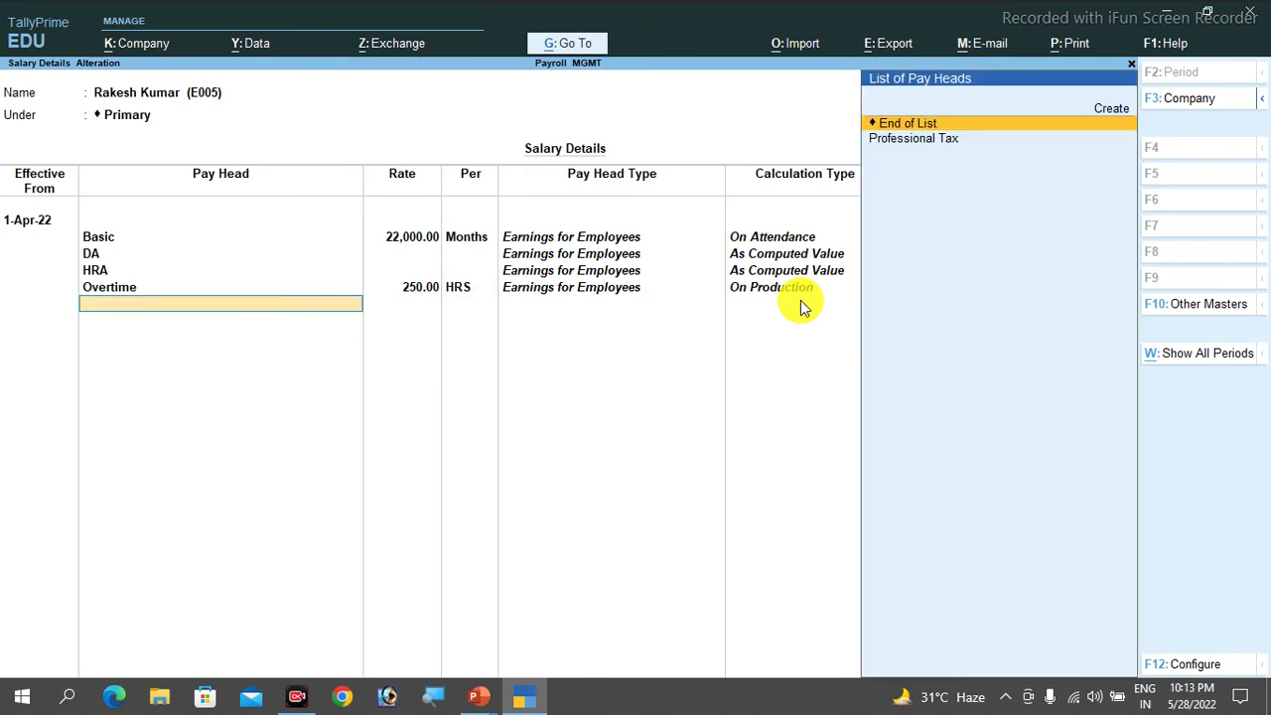
key(Down)
key(Return)
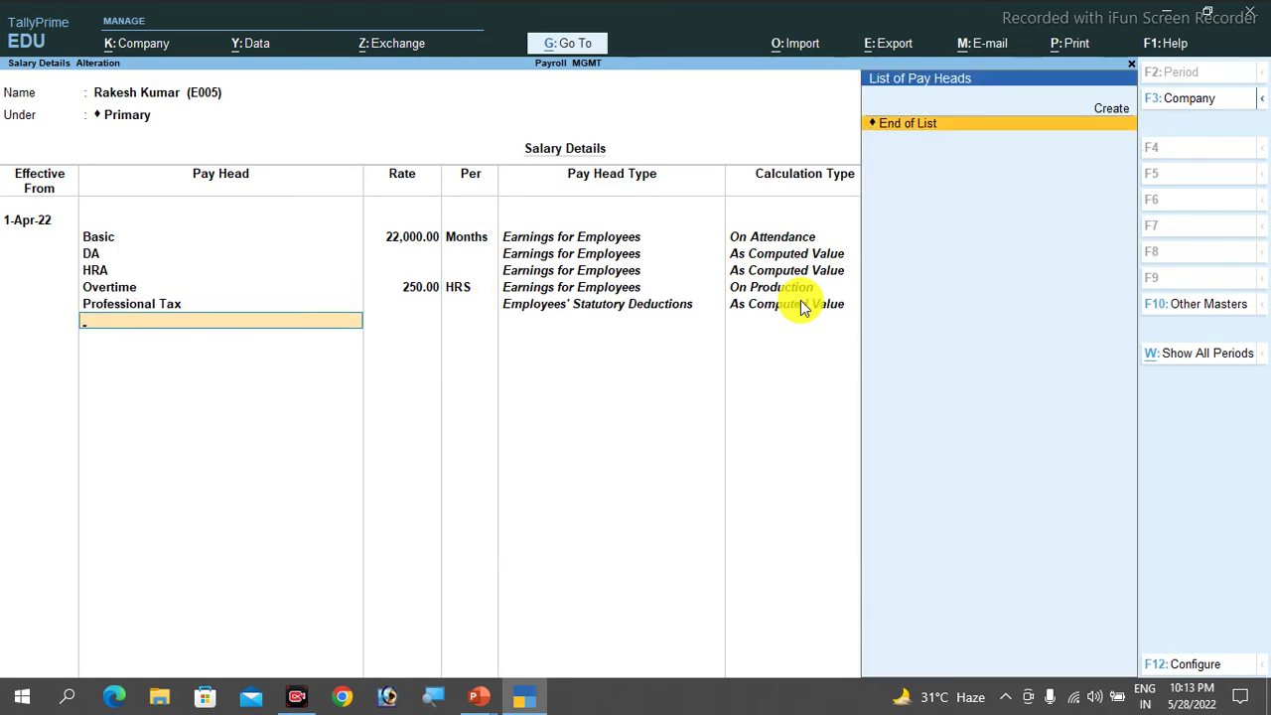
key(Return)
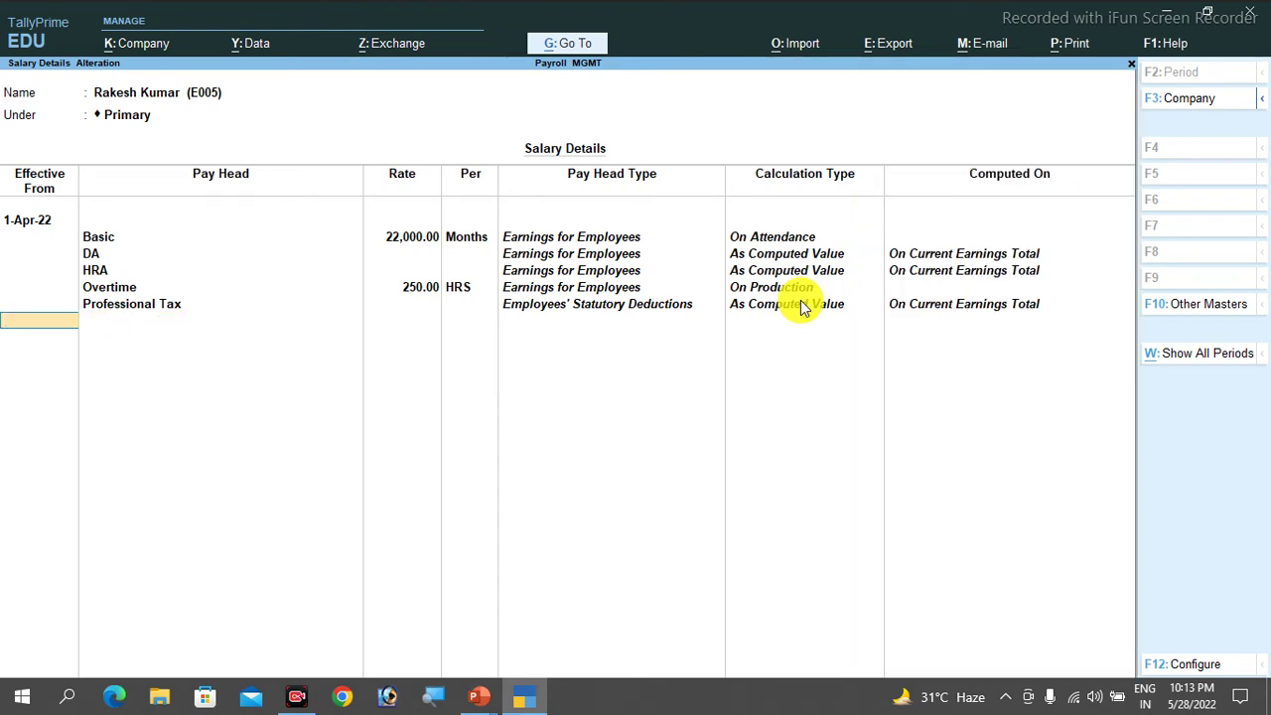
key(Return)
Save the first employee's salary, then start a new employee with the second employee's name under Primary
key(y)
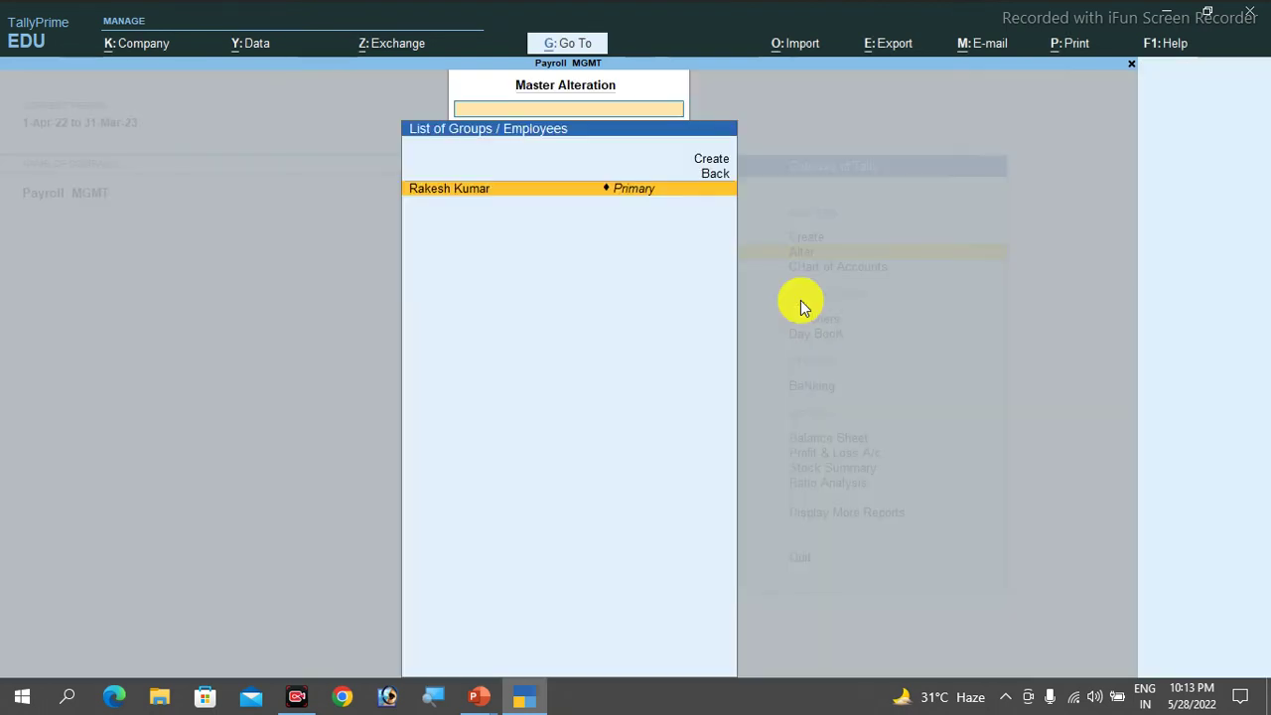
key(Up)
key(Up)
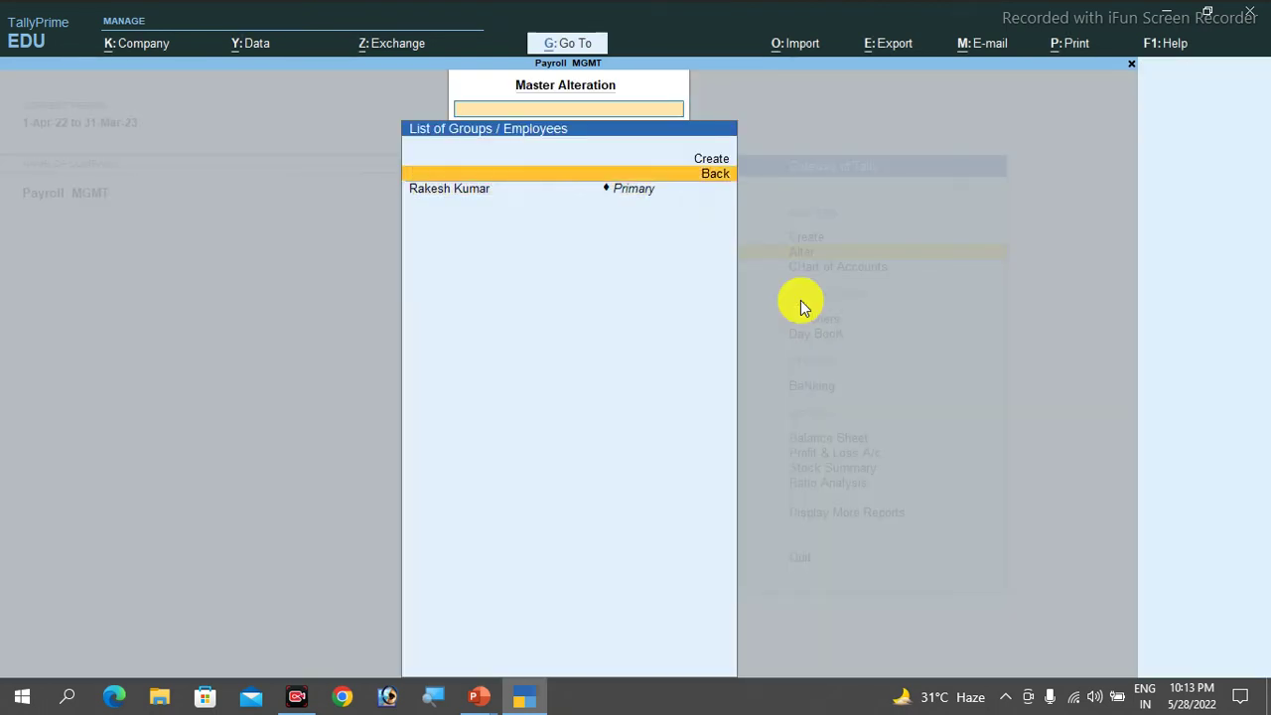
key(Return)
text(Sati)
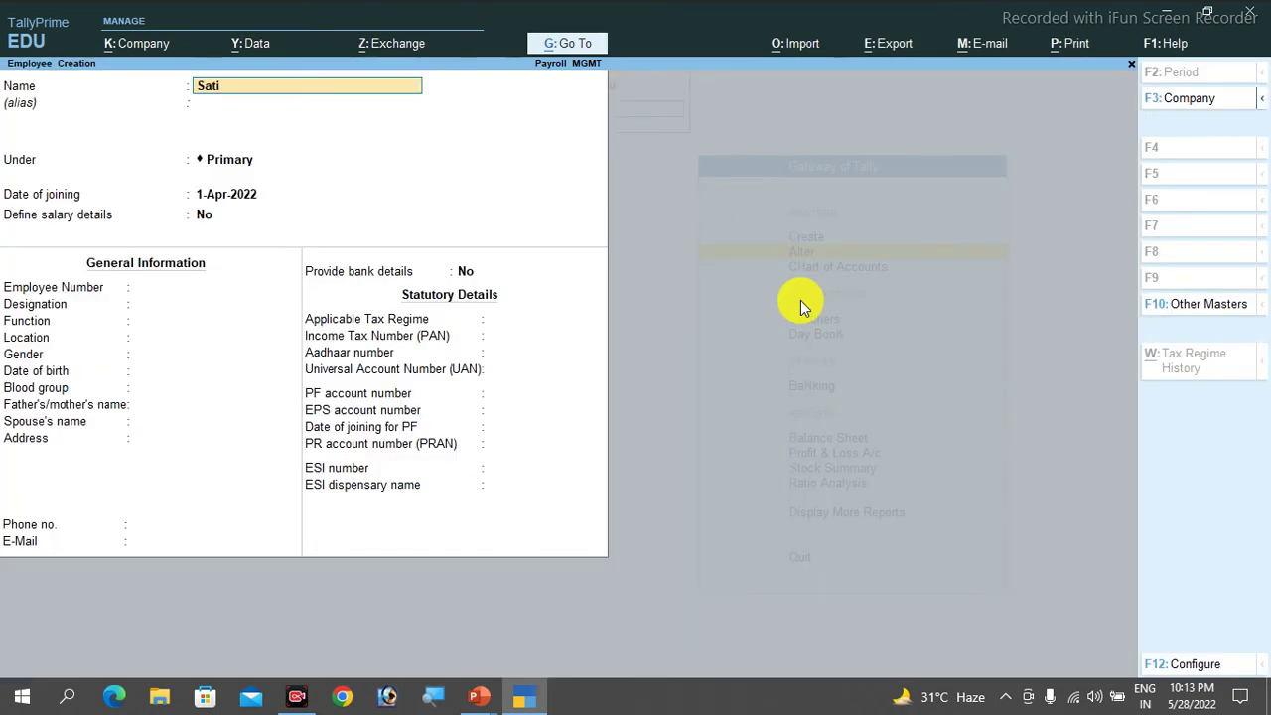
text(h)
key(BackSpace)
text(sh)
key(Return)
key(Return)
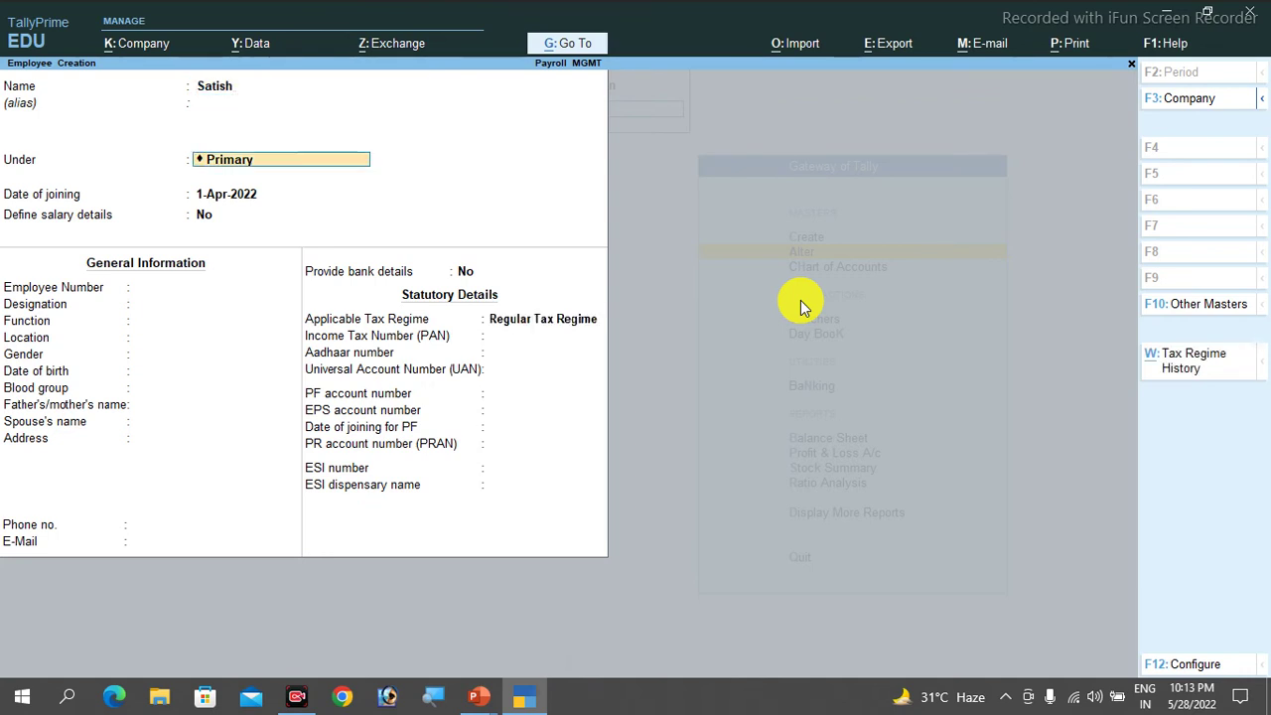
key(Return)
Enter the employee number and save the new employee
key(Return)
key(Return)
text(E00)
key(Return)
key(ctrl)
key(ctrl)
key(ctrl+a)
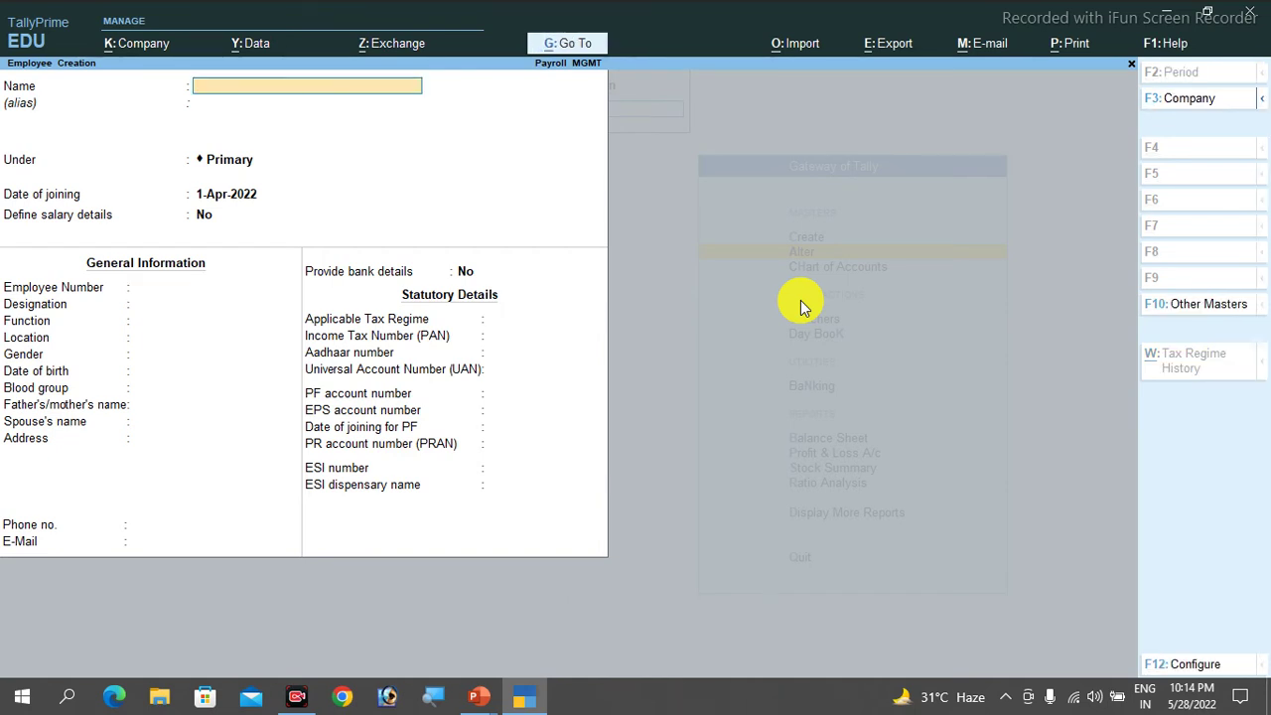
key(Escape)
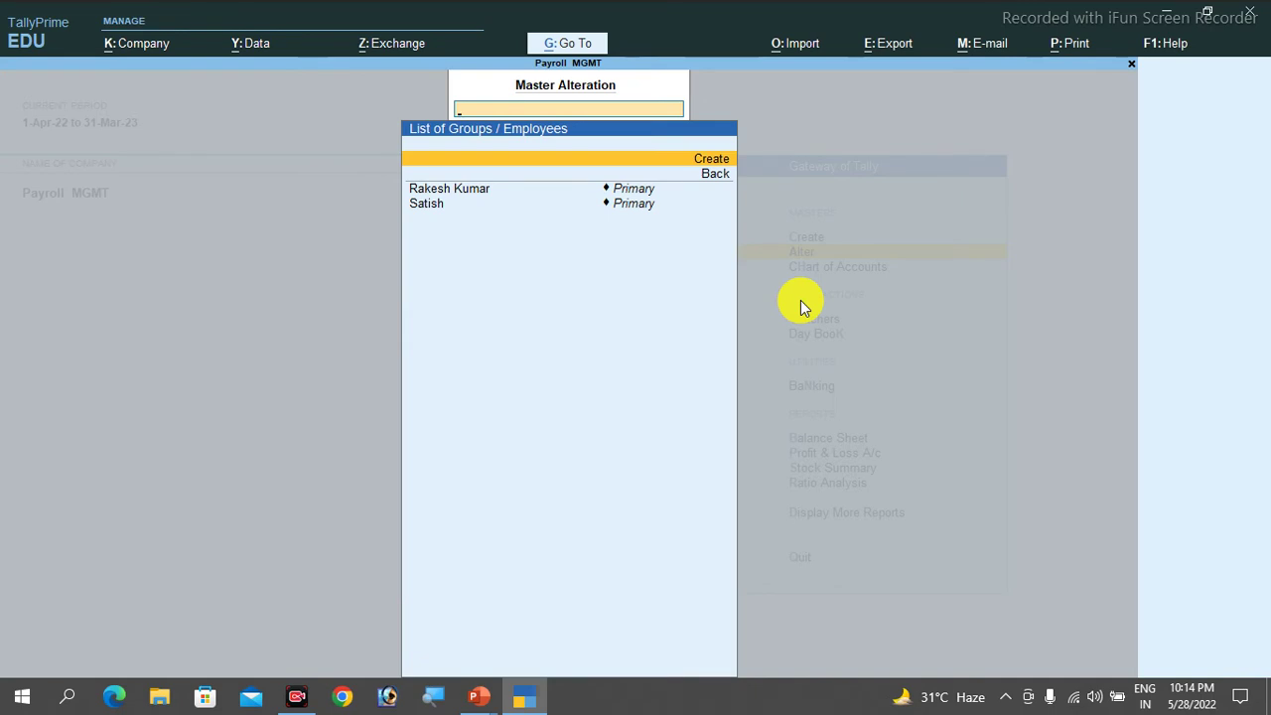
Start the second employee's salary from 1-Apr-22 with Basic at 45,000 monthly
key(Escape)
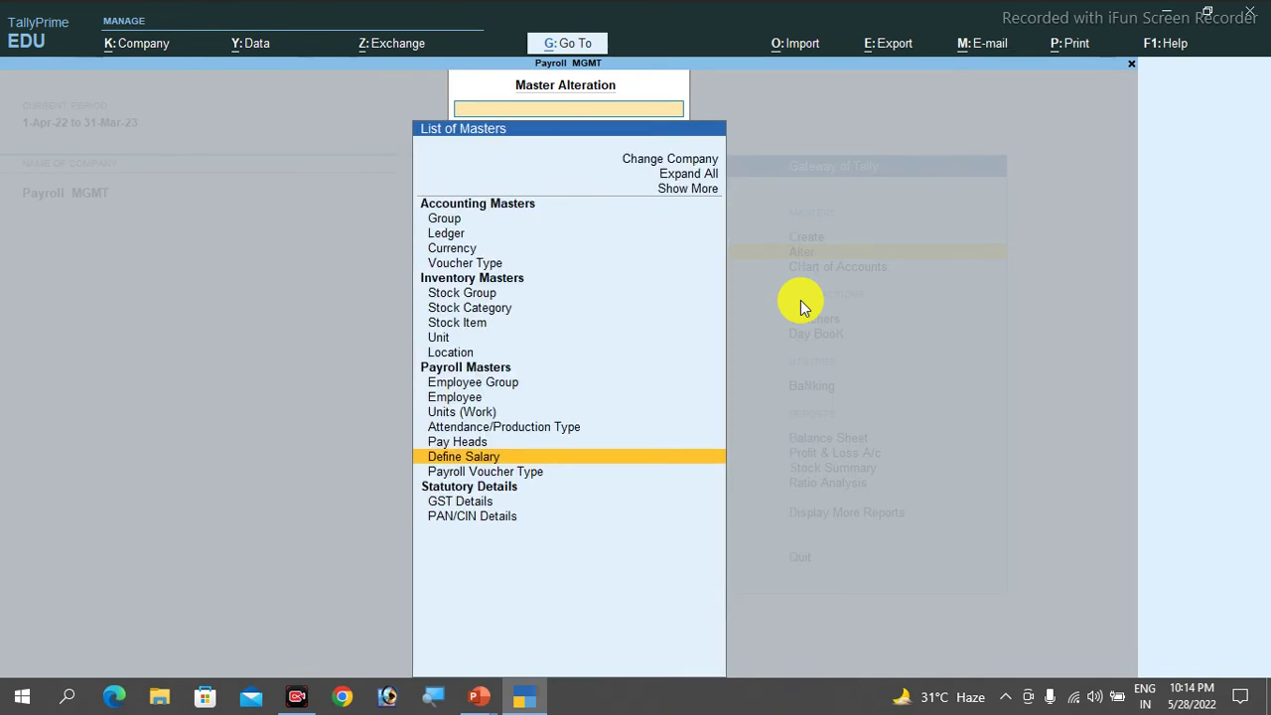
key(Return)
key(Down)
key(Return)
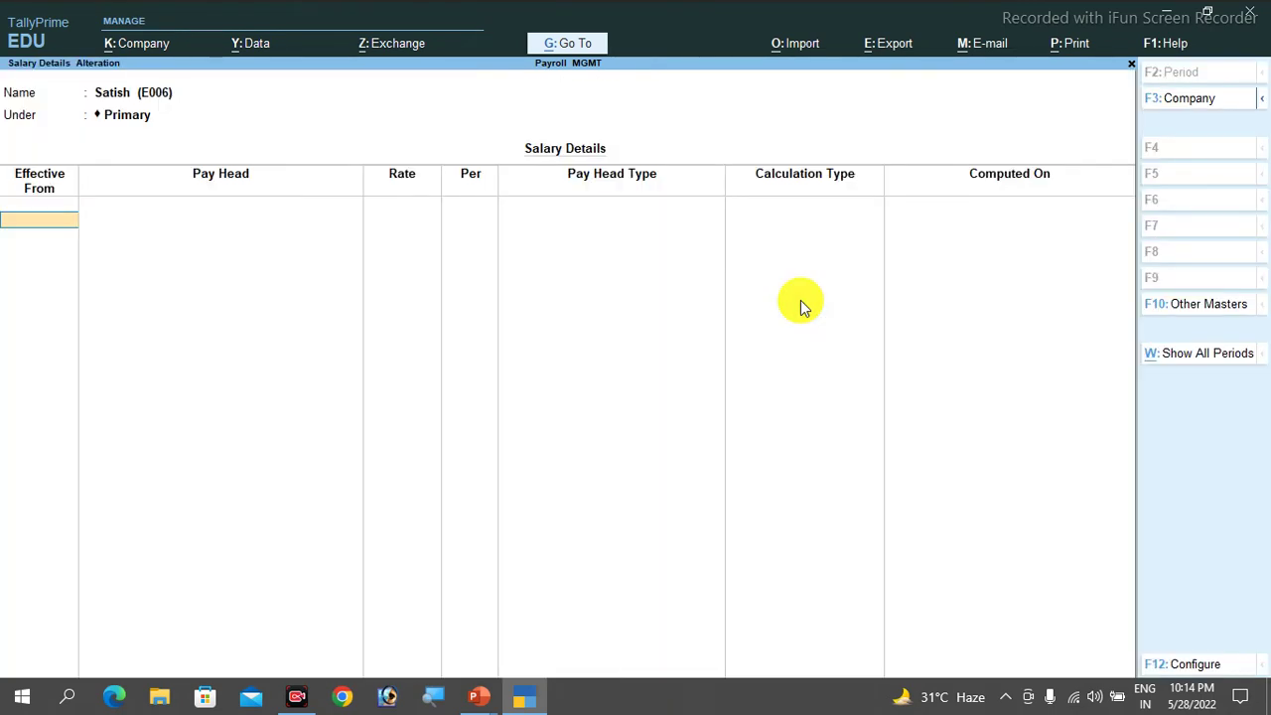
text(01-04-22)
key(Return)
text(b)
key(Return)
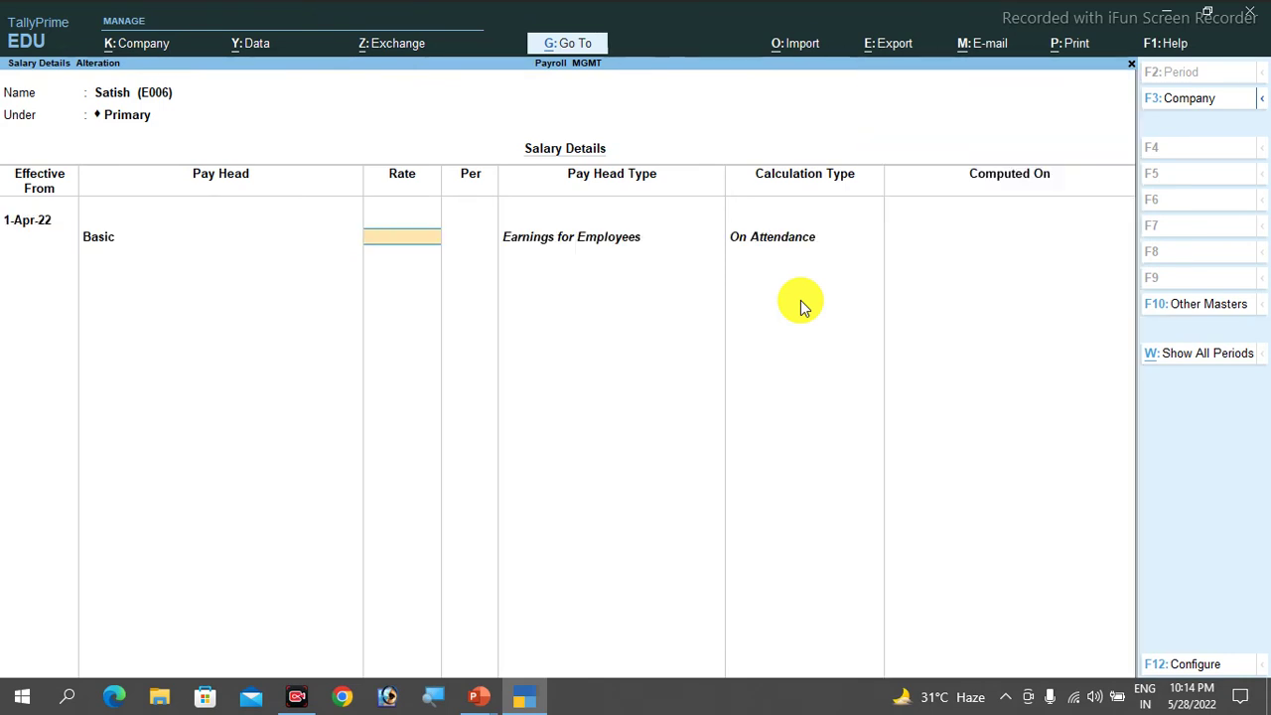
text(45000)
key(Return)
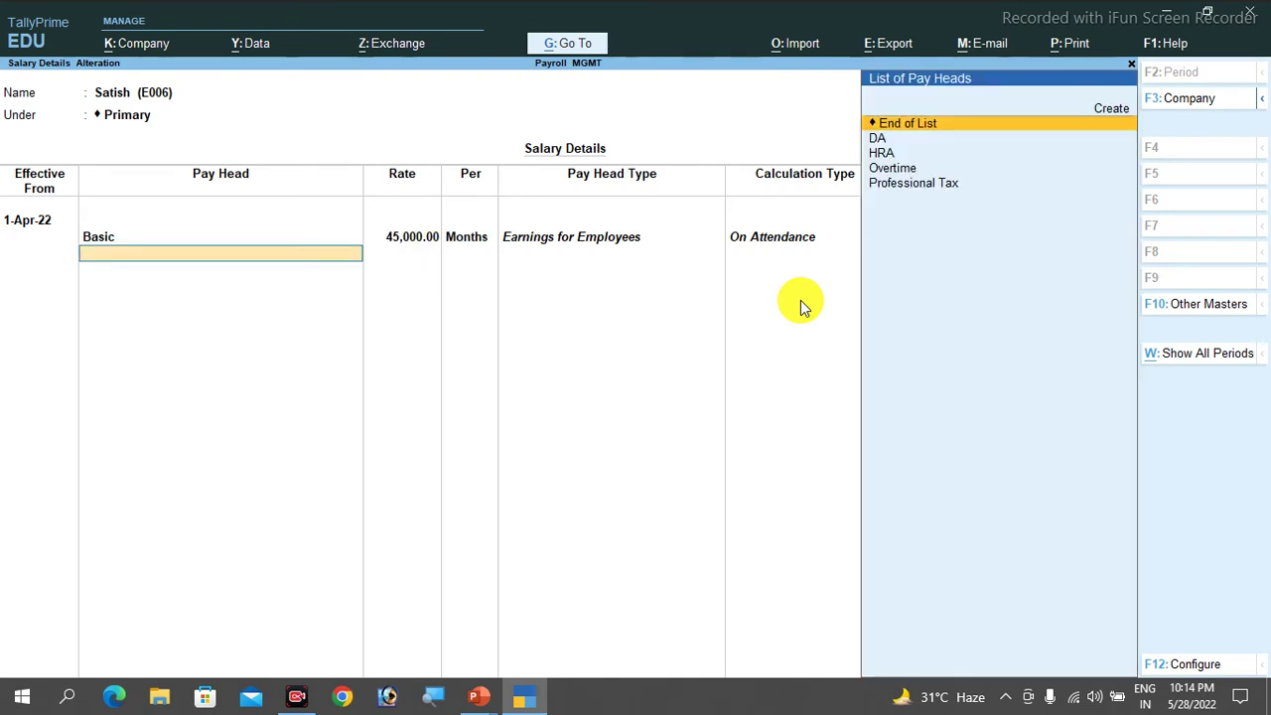
Add DA, HRA, Overtime at 600 per hour and Professional Tax, then save the salary details
key(Down)
key(Return)
key(Down)
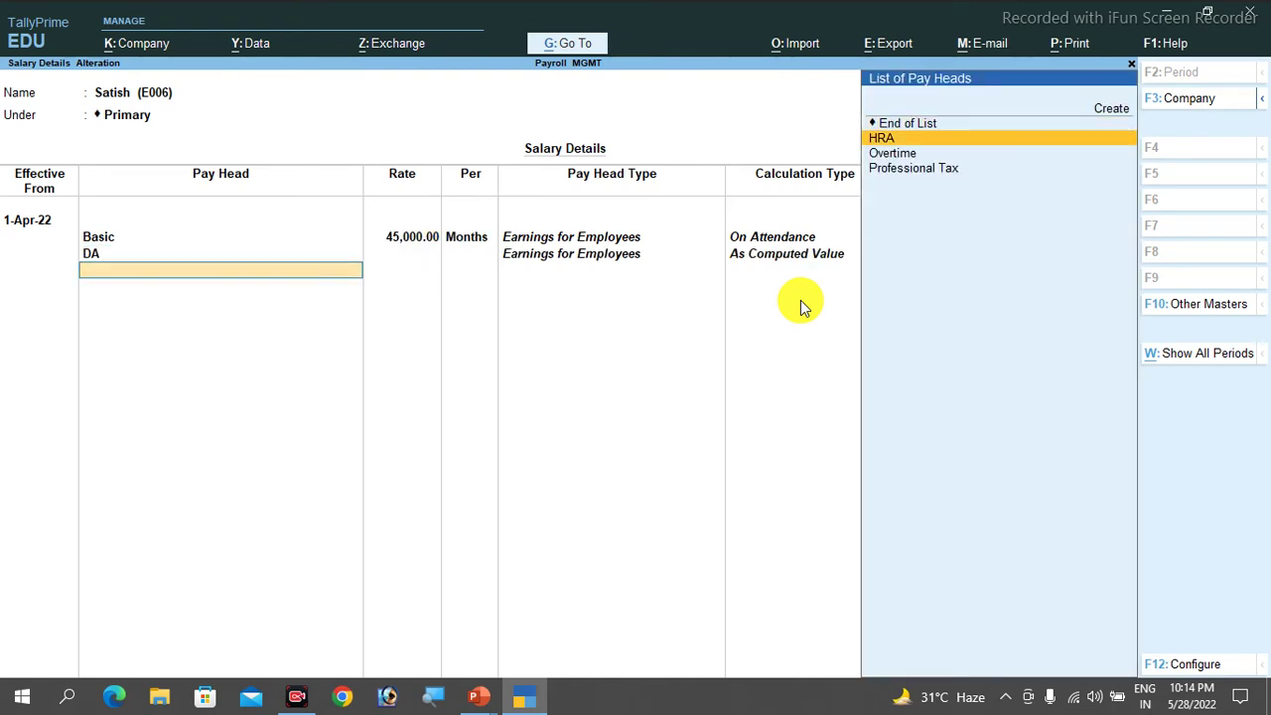
key(Return)
key(Down)
key(Return)
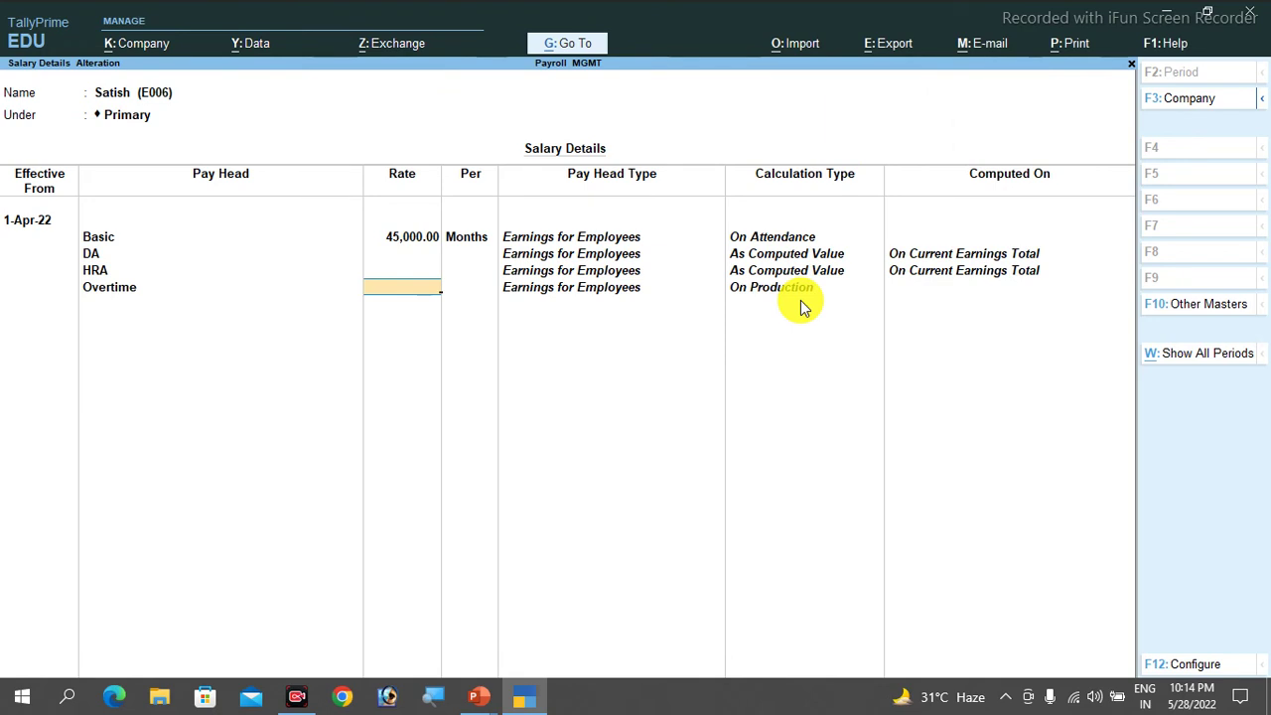
text(600)
key(Return)
key(Return)
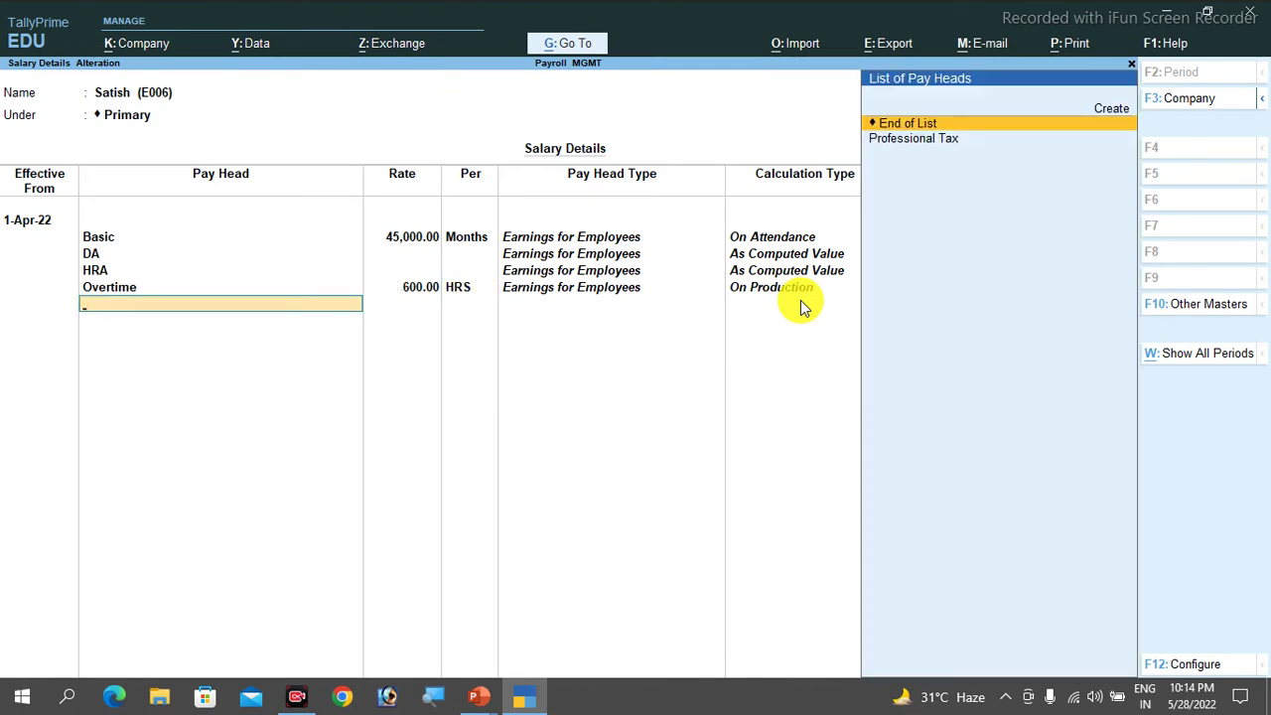
key(Down)
key(Return)
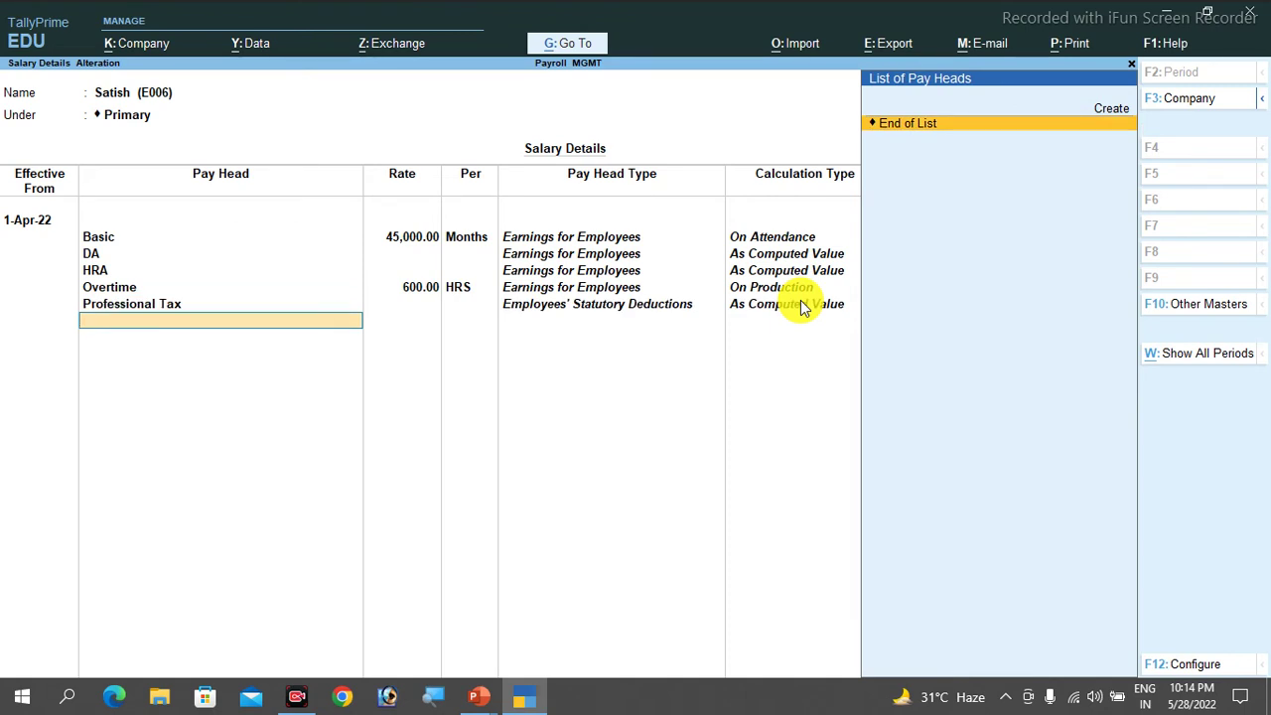
key(Return)
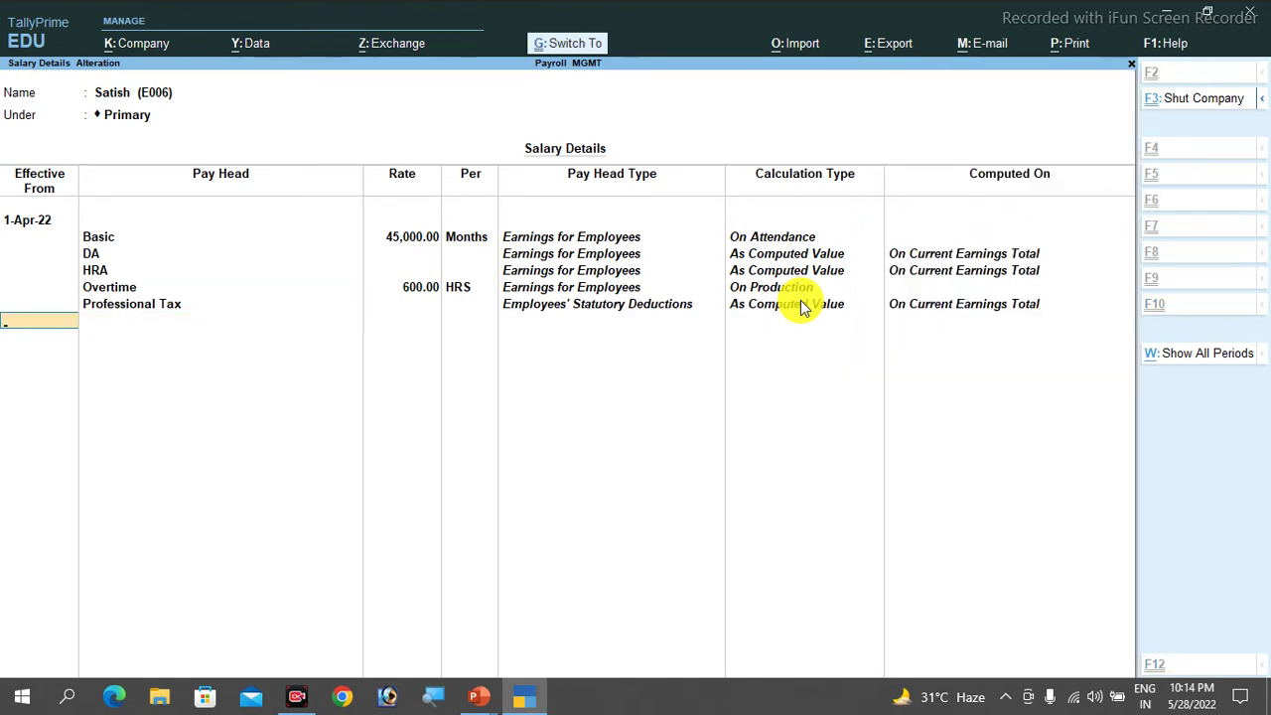
key(Return)
key(Escape)
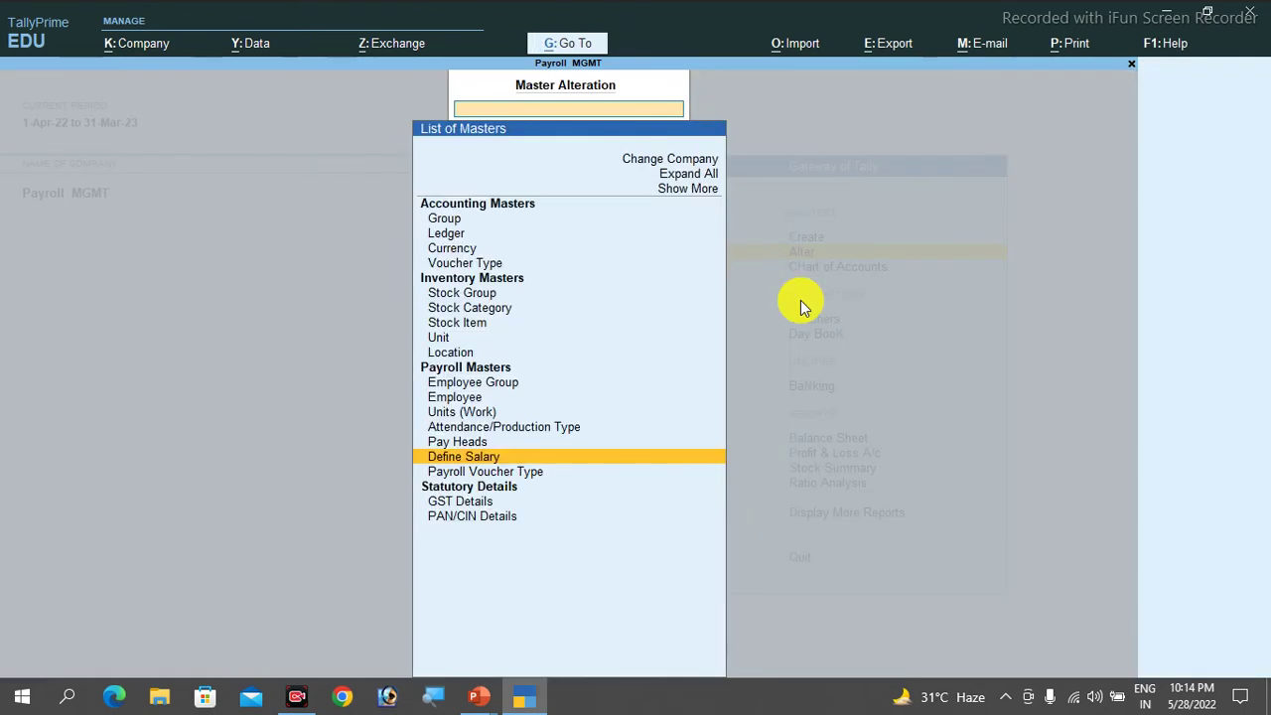
Go to voucher entry from the main menu, discarding the first voucher attempt
key(Escape)
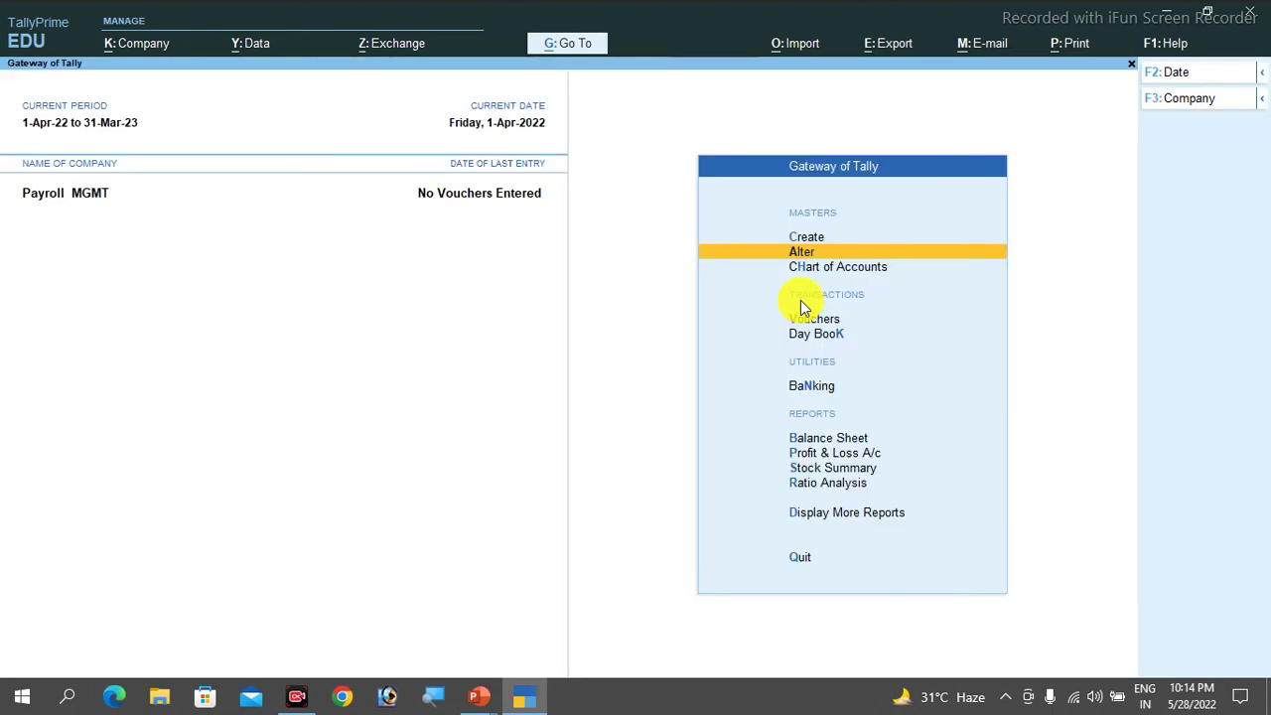
key(Down)
key(Down)
key(Down)
key(Up)
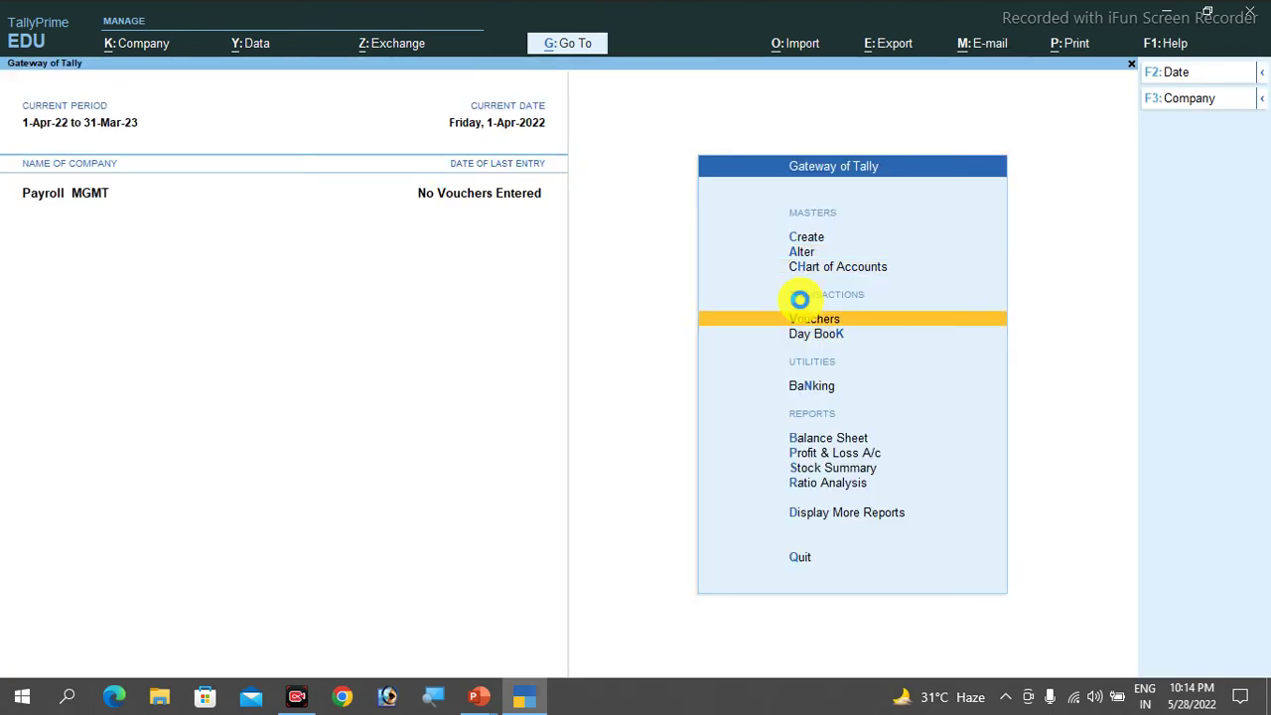
key(Return)
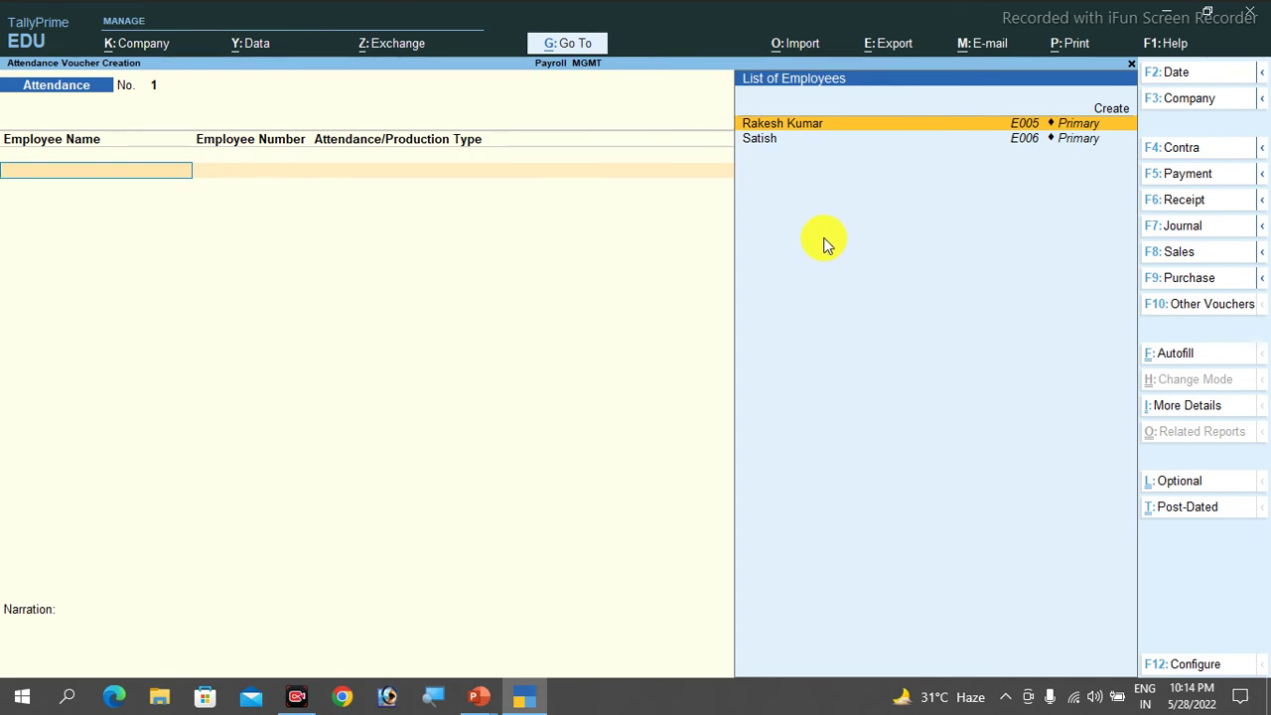
key(Escape)
key(y)
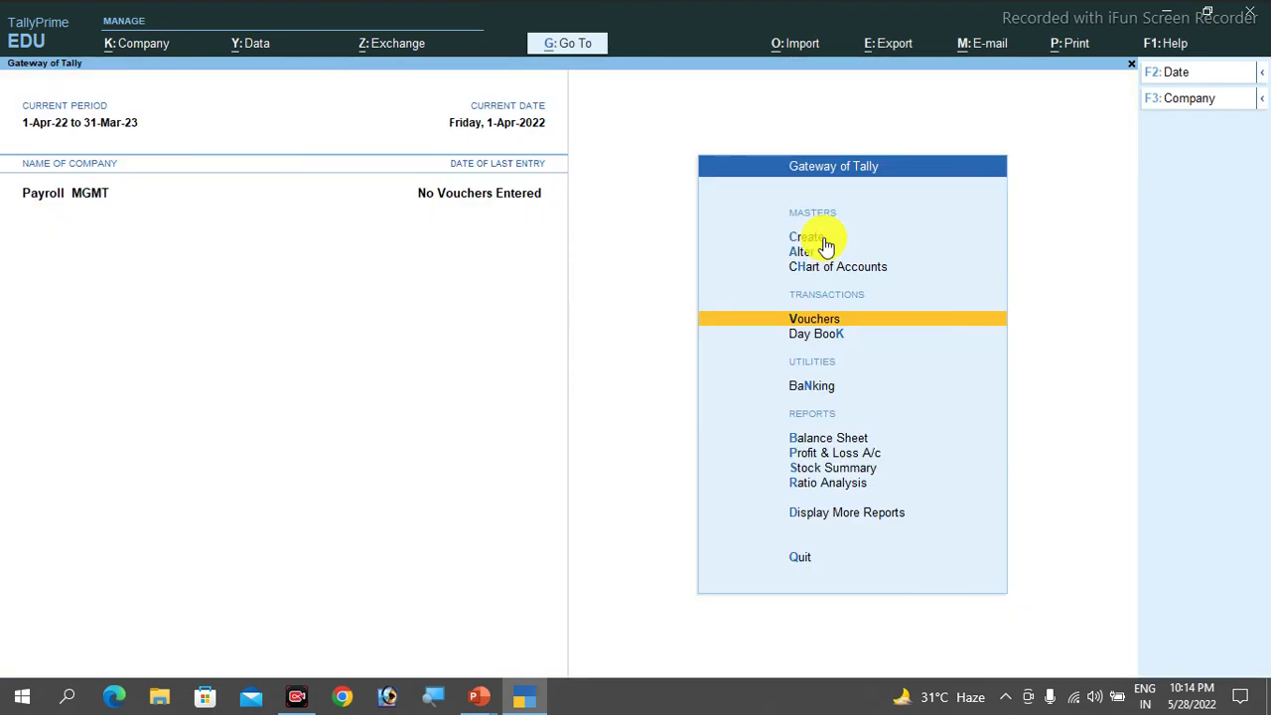
key(Return)
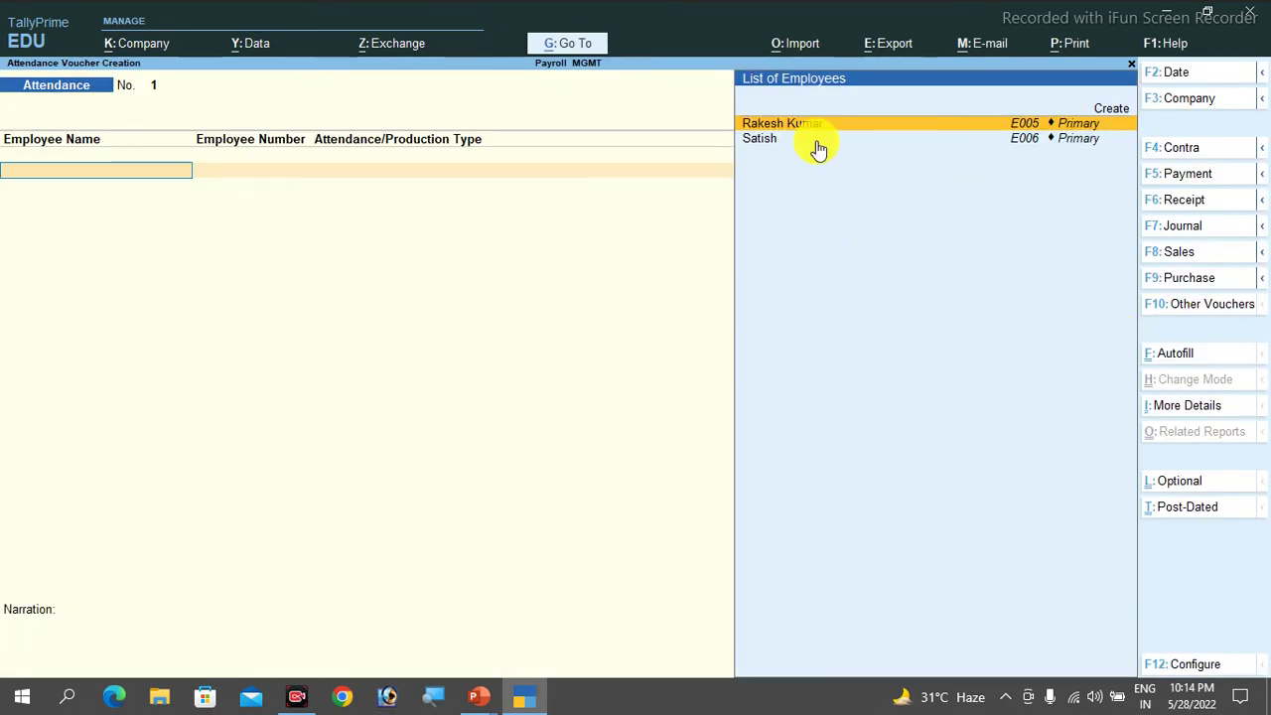
Switch the voucher type to Attendance and date it 01-06
click(1189, 308)
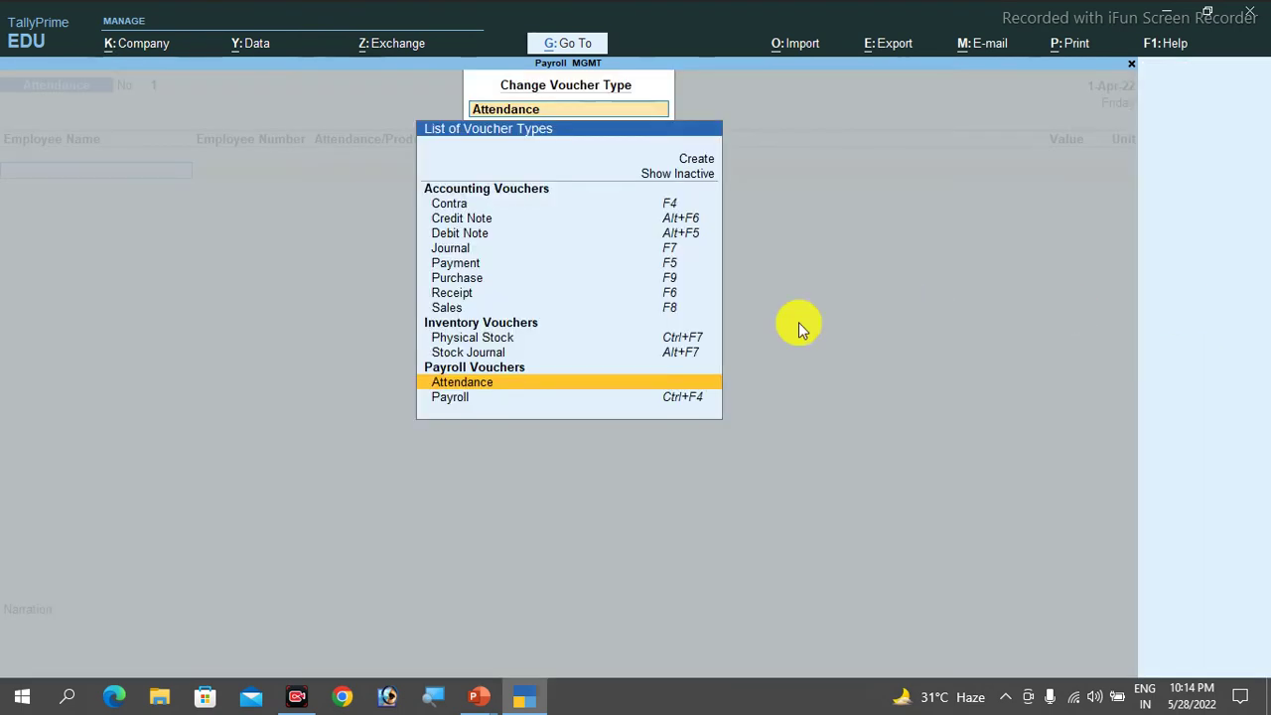
click(476, 386)
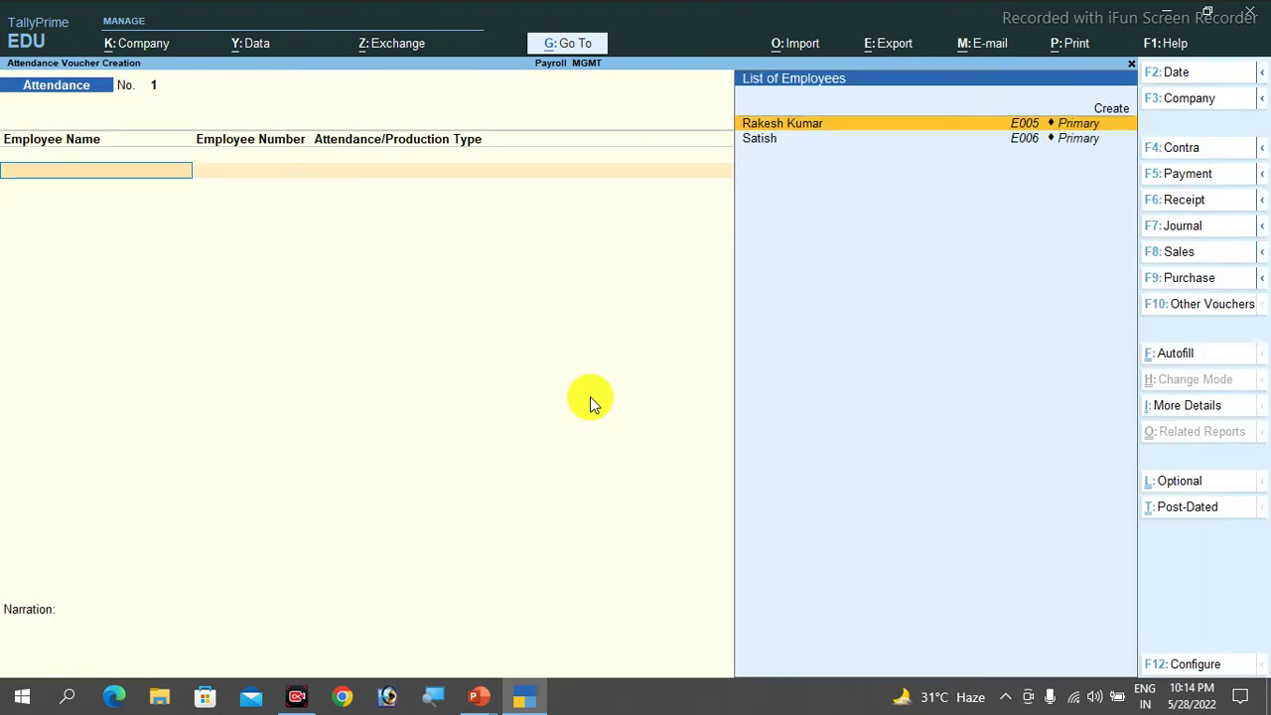
click(1186, 79)
text(01-06)
key(Return)
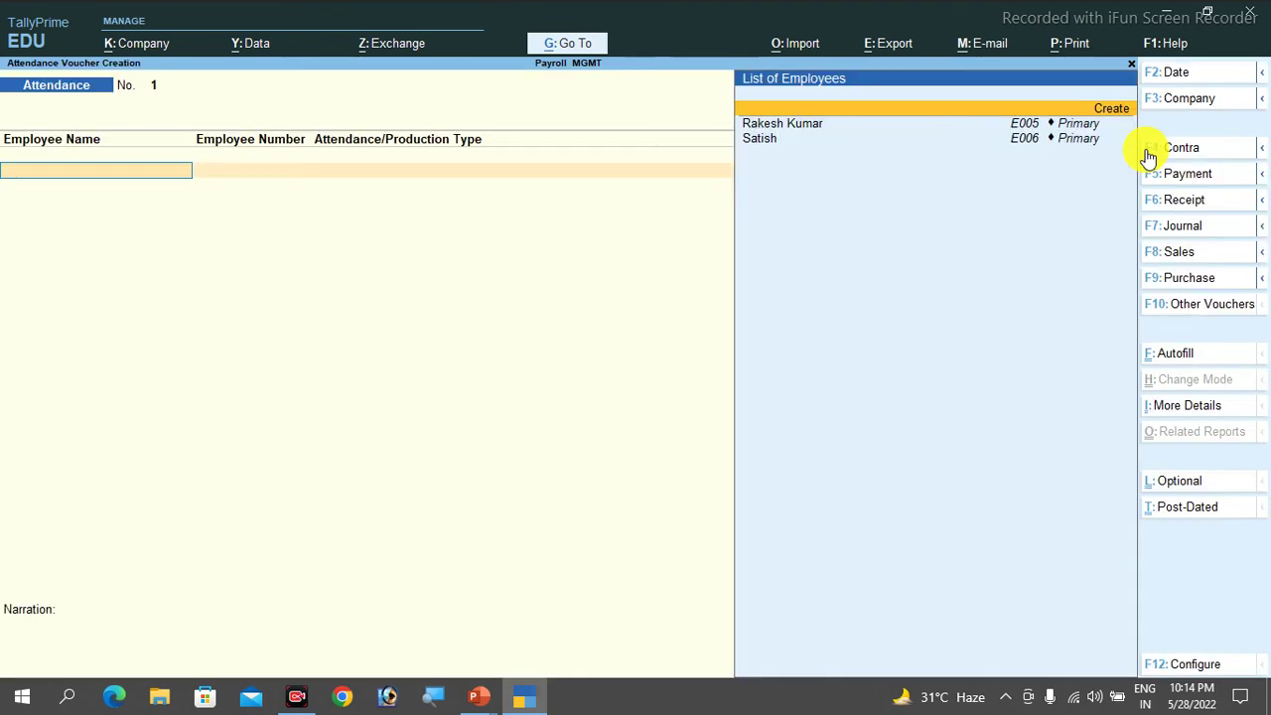
key(Down)
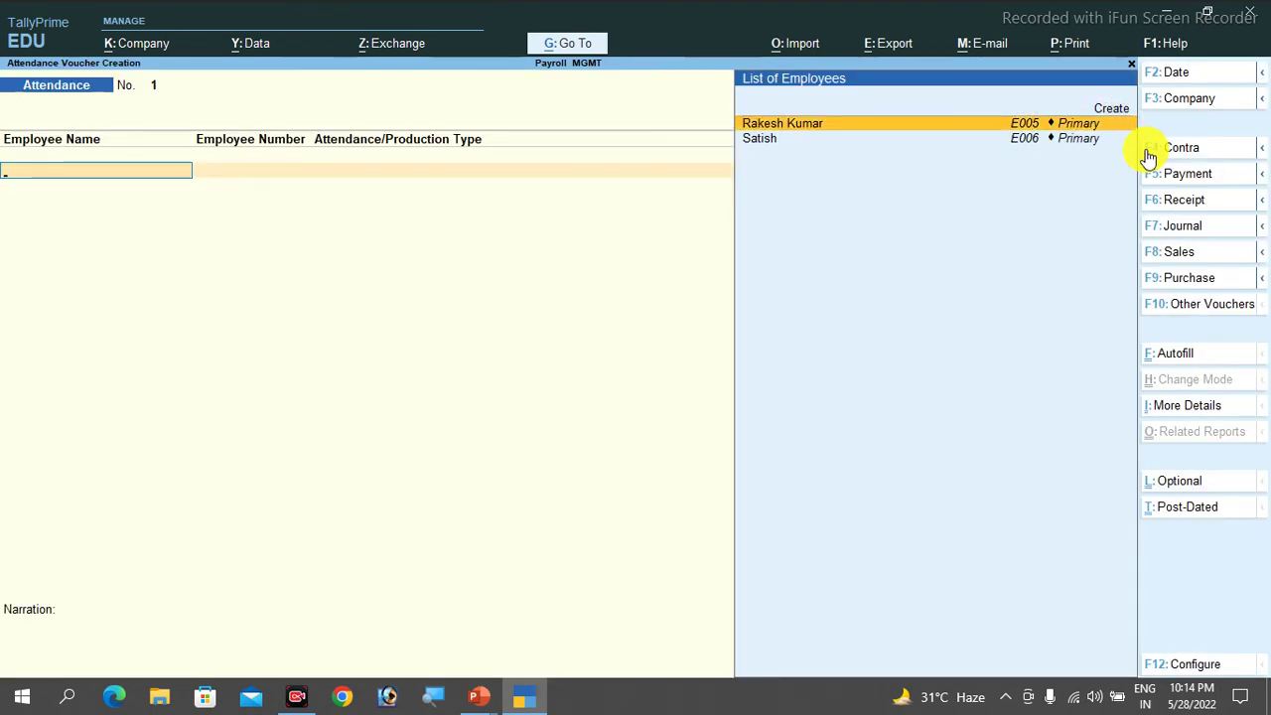
Correct the attendance voucher date to 31-05
click(1184, 72)
text(30-04)
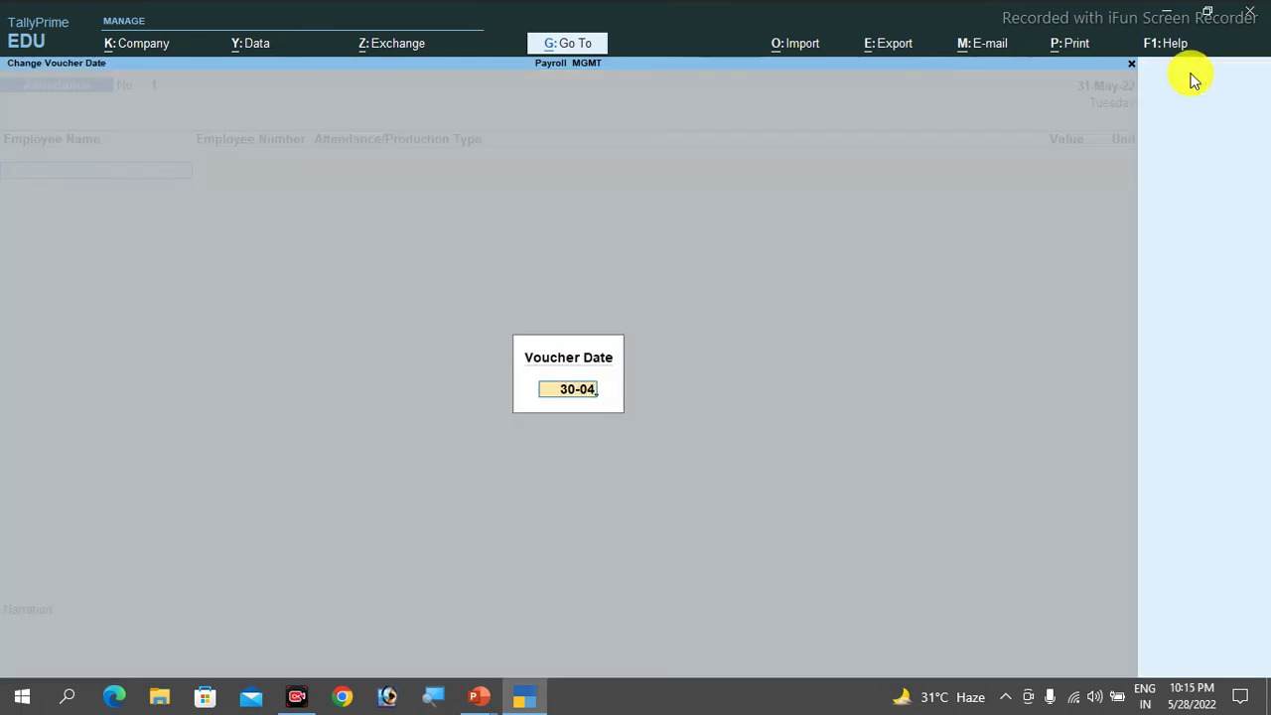
key(BackSpace)
key(BackSpace)
key(BackSpace)
text(1-04)
key(BackSpace)
key(BackSpace)
key(BackSpace)
key(BackSpace)
key(BackSpace)
key(Return)
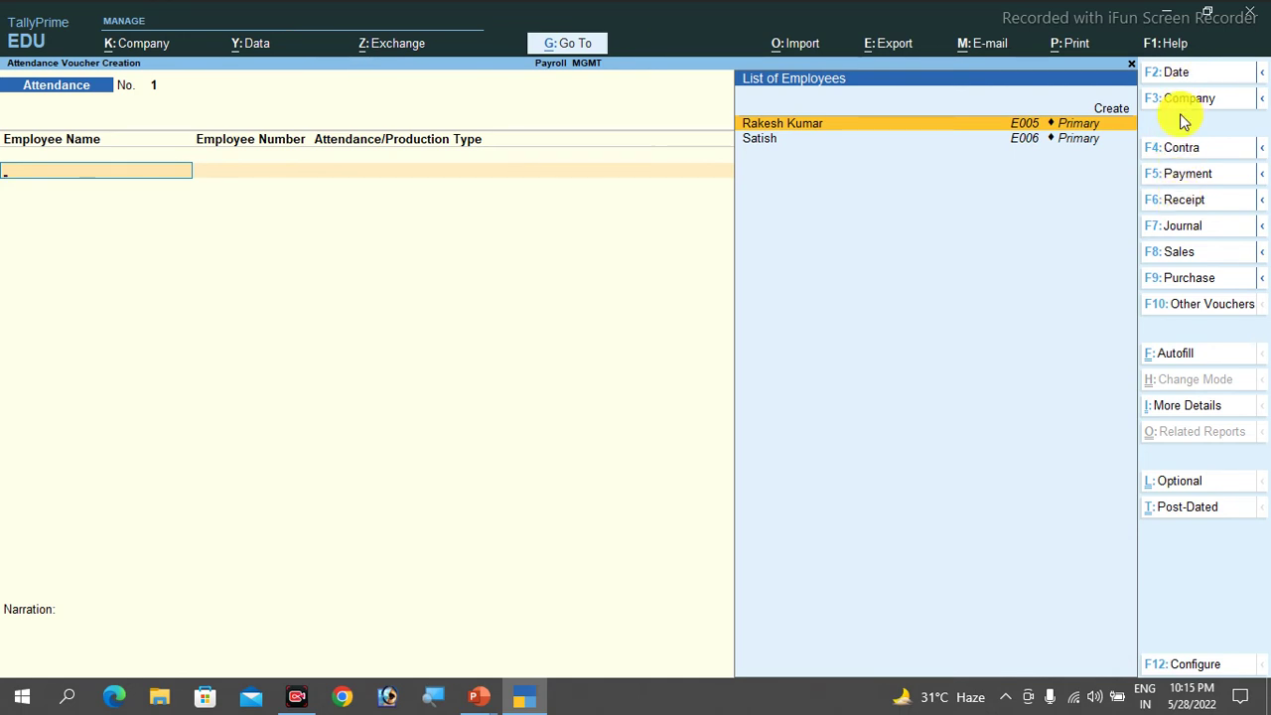
click(1185, 78)
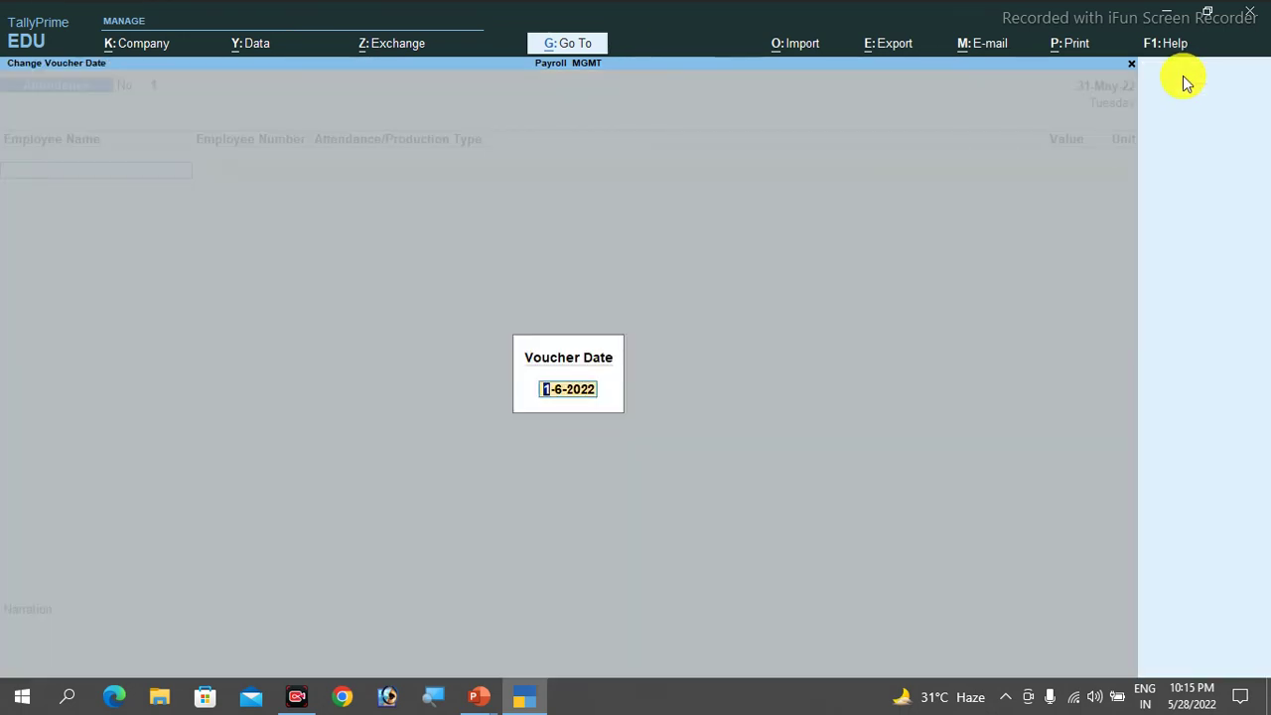
text(31-05)
key(Return)
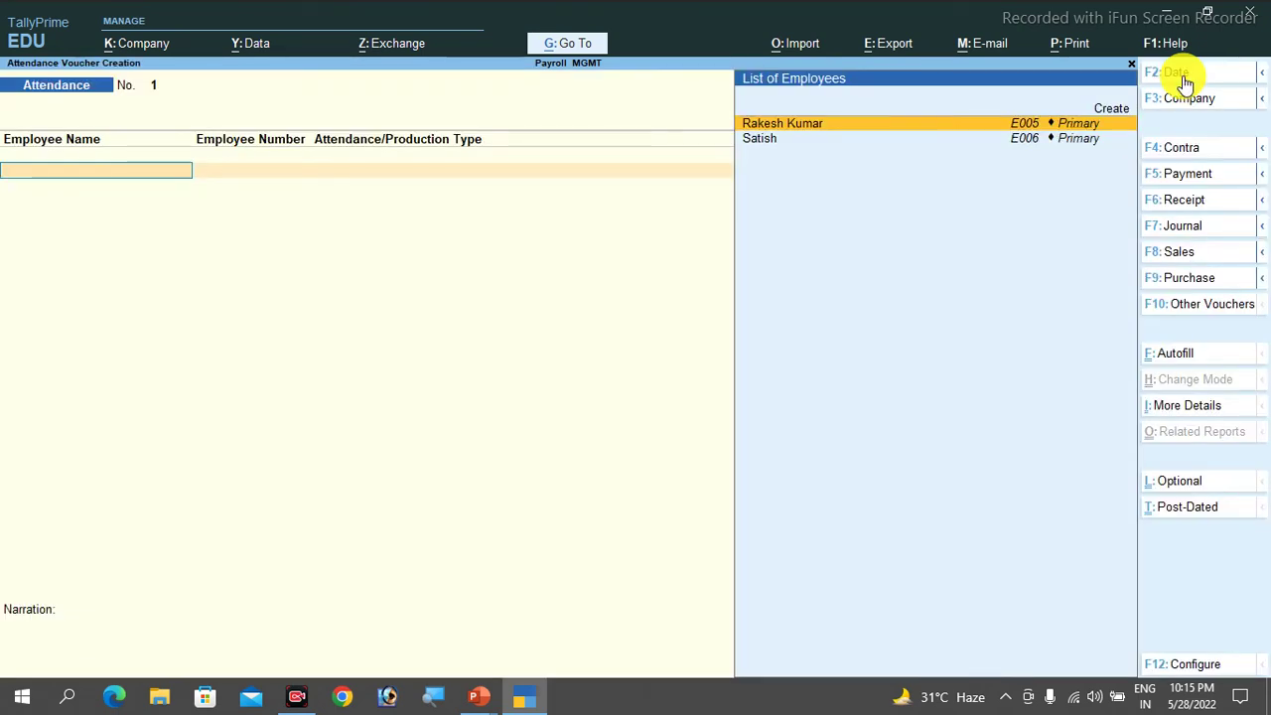
Record 28 days Present and 2 Paid Leaves for the first employee
key(Return)
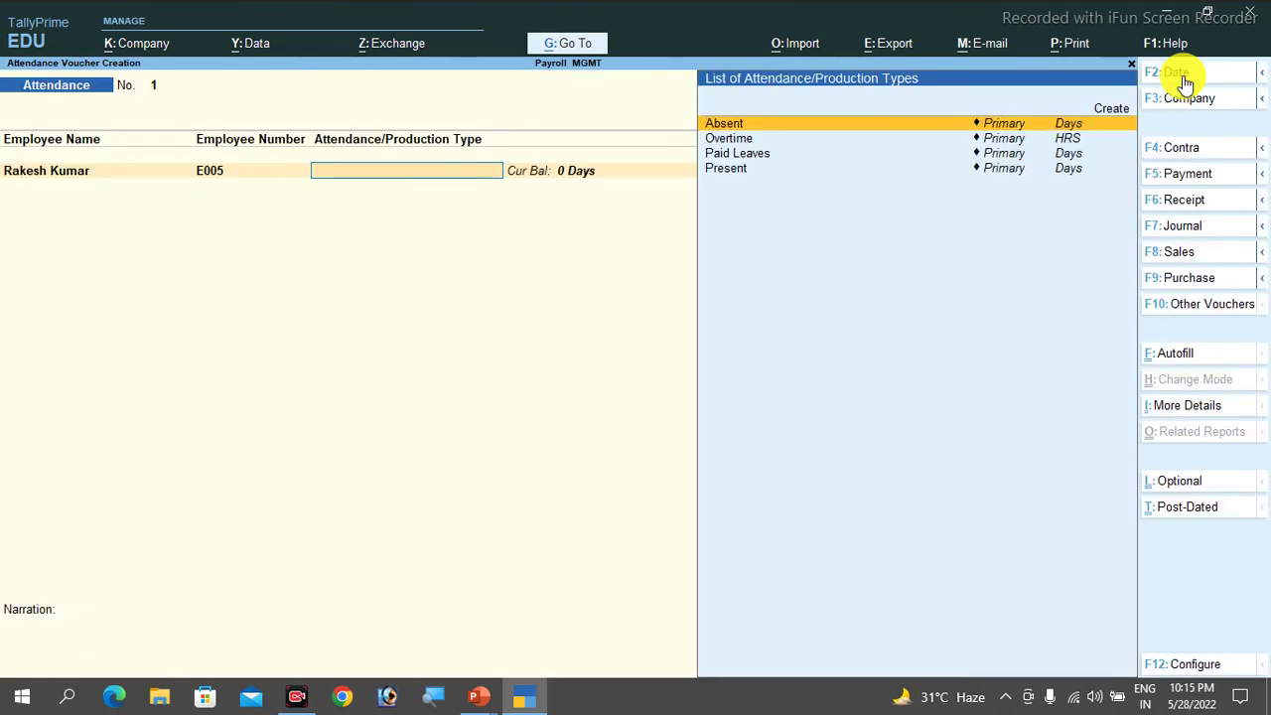
key(Down)
key(Down)
key(Down)
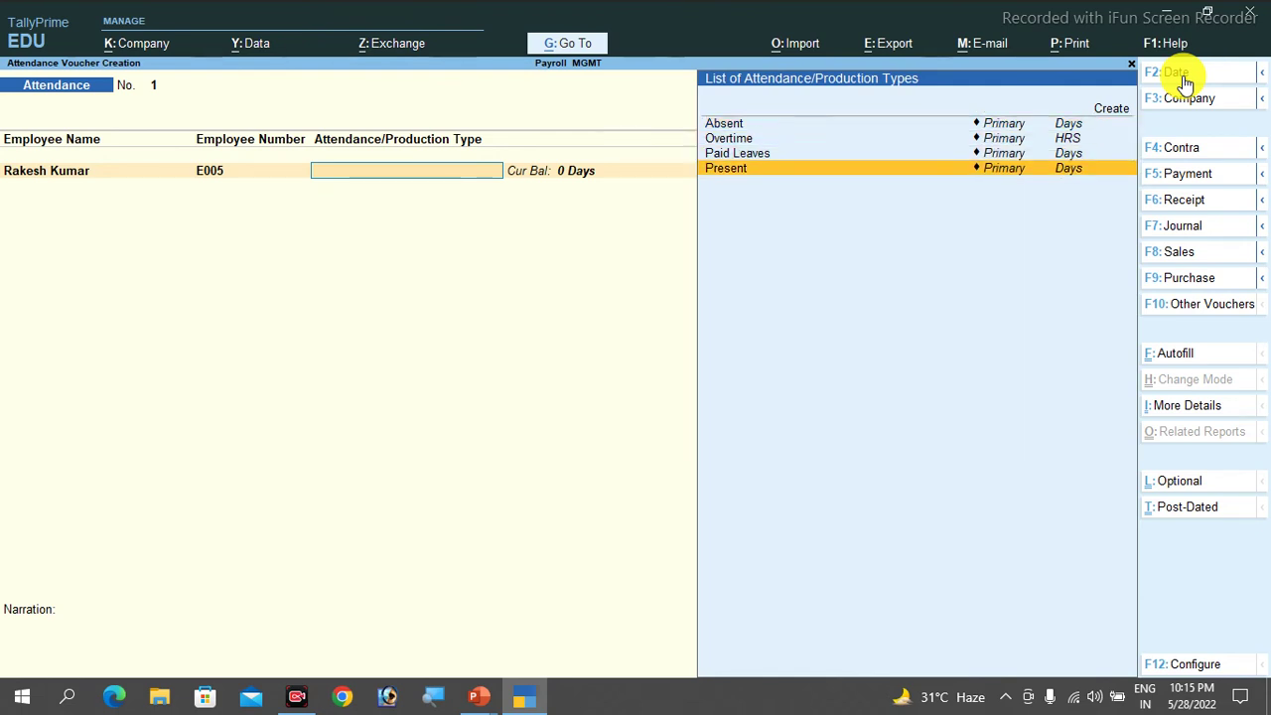
key(Return)
text(28)
key(Return)
key(Down)
key(Return)
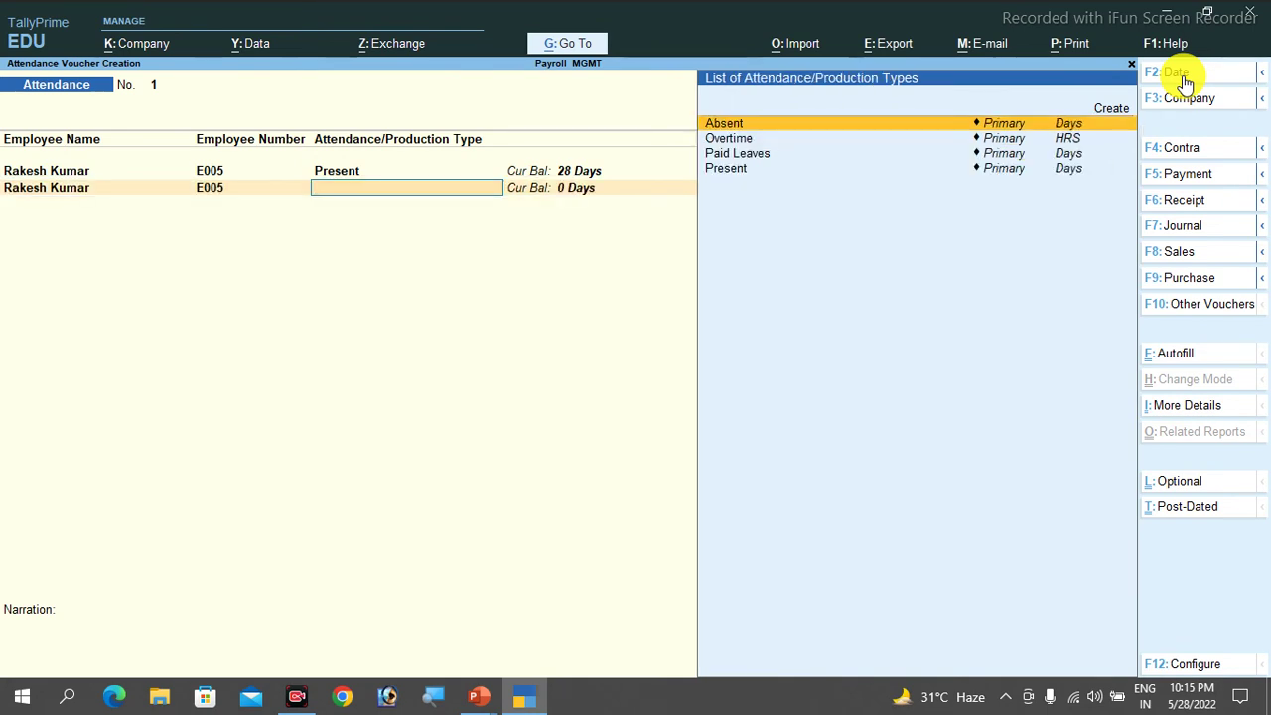
key(Down)
key(Down)
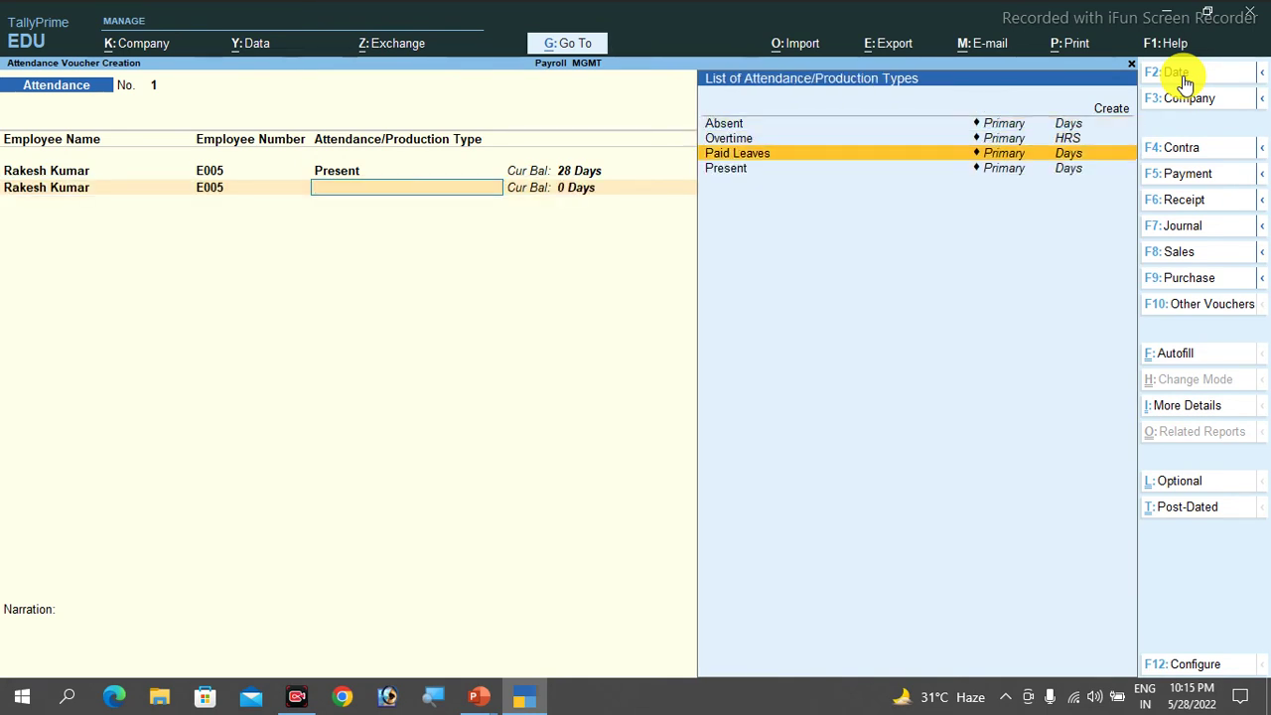
key(Return)
text(2)
key(Return)
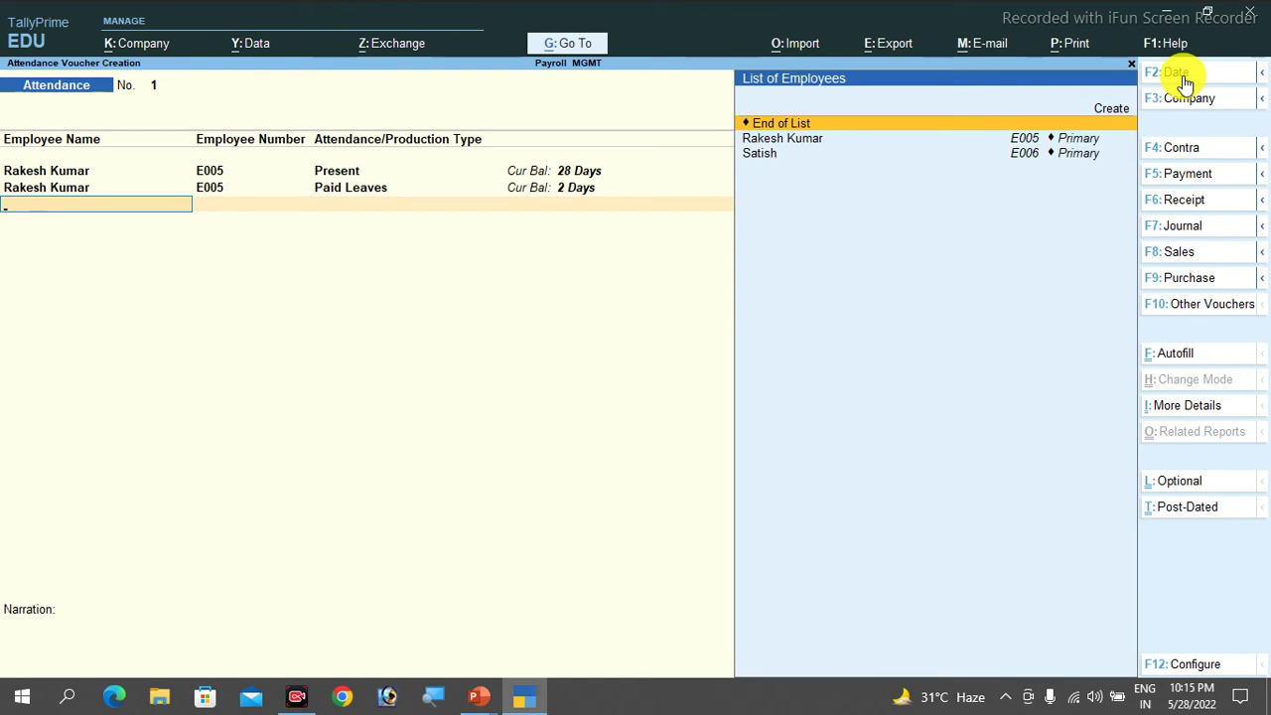
Add 1 day Absent and 5 hours Overtime for the first employee
key(Down)
key(Return)
key(Down)
key(Down)
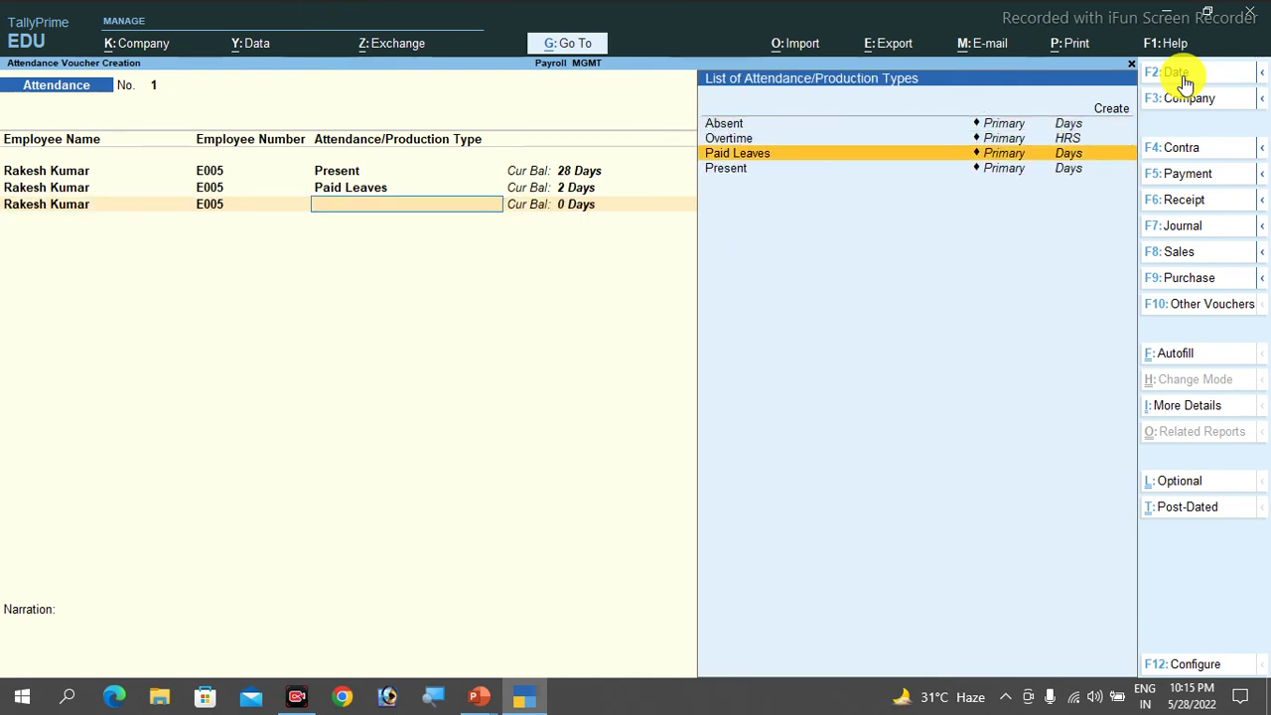
key(Down)
key(Up)
key(Up)
key(Up)
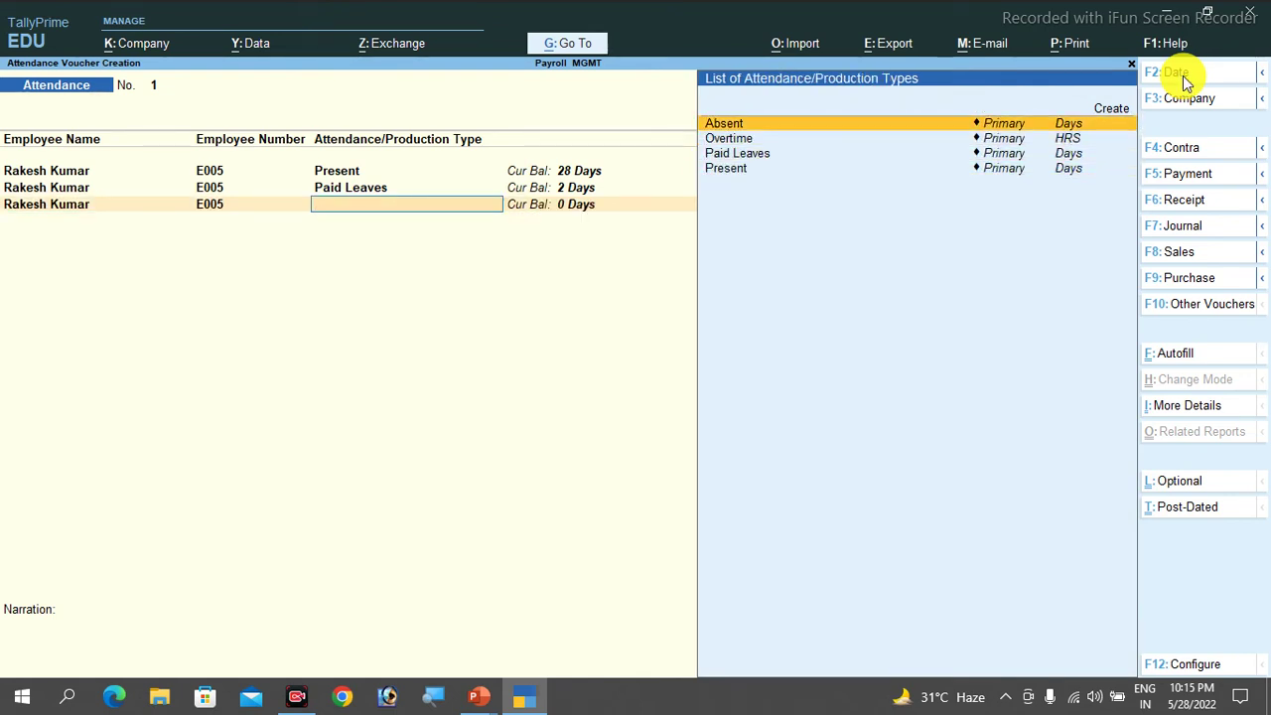
key(Return)
text(1)
key(Return)
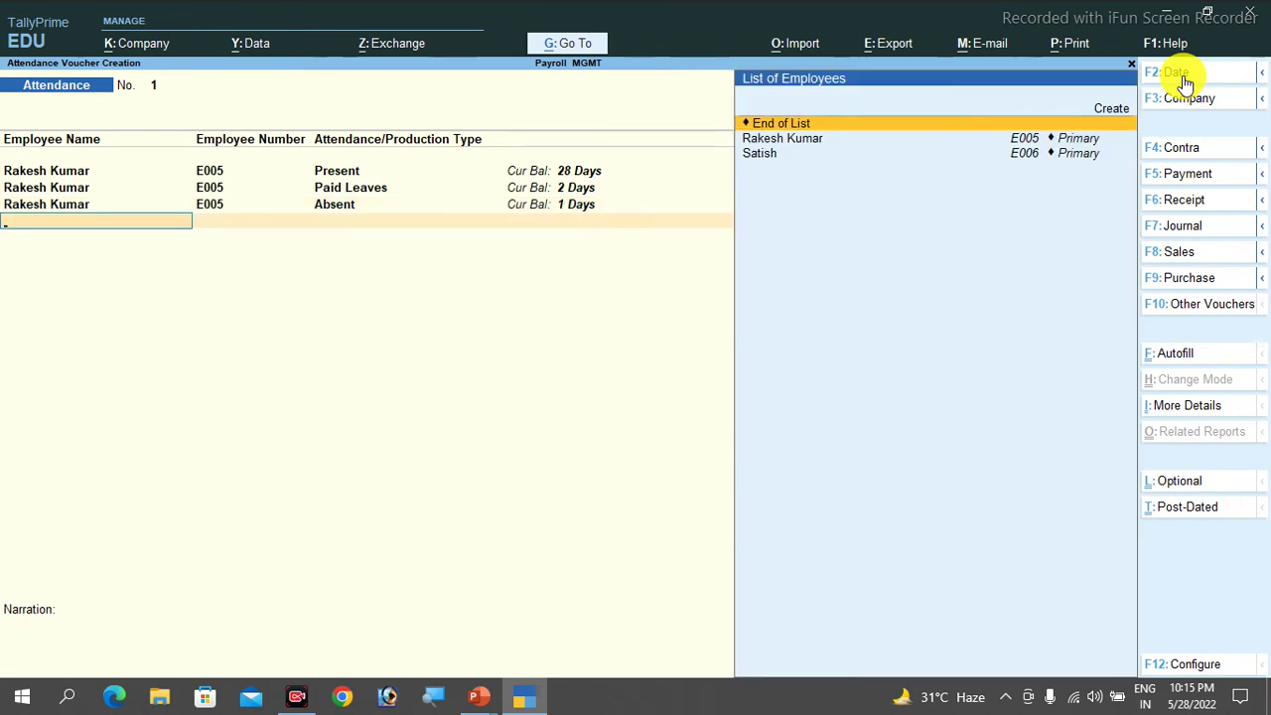
key(Down)
key(Return)
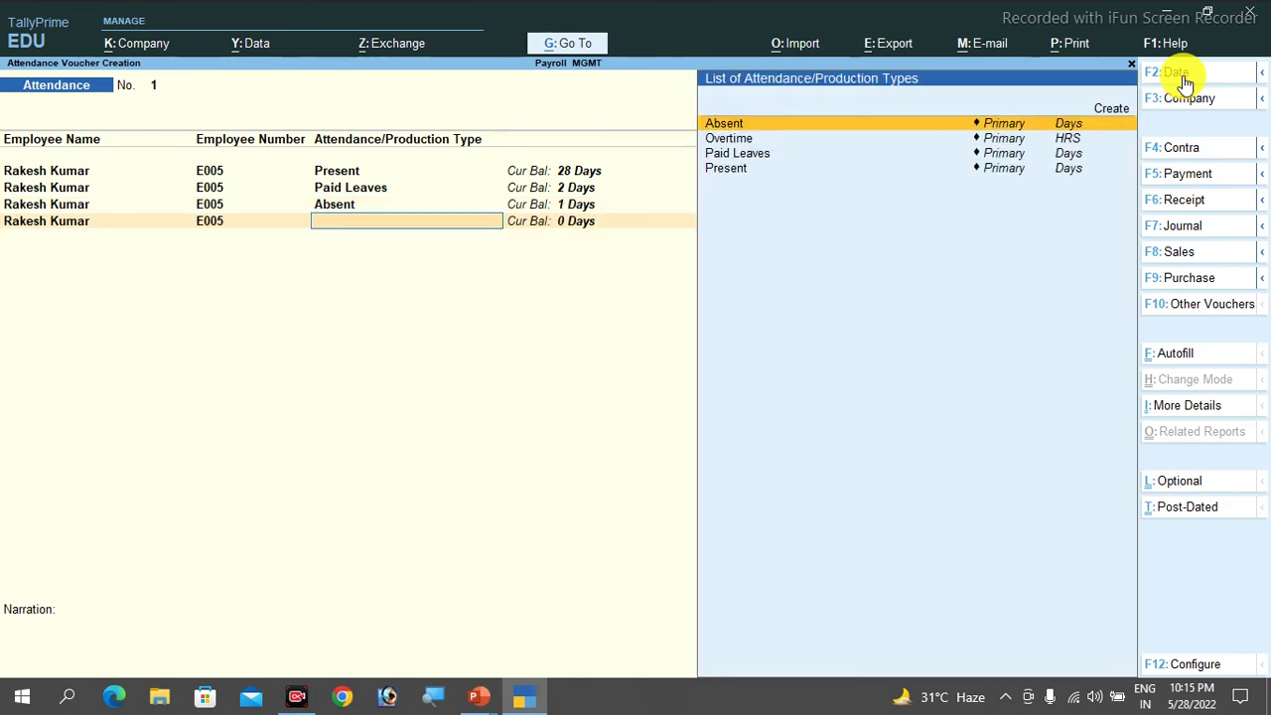
key(Down)
key(Return)
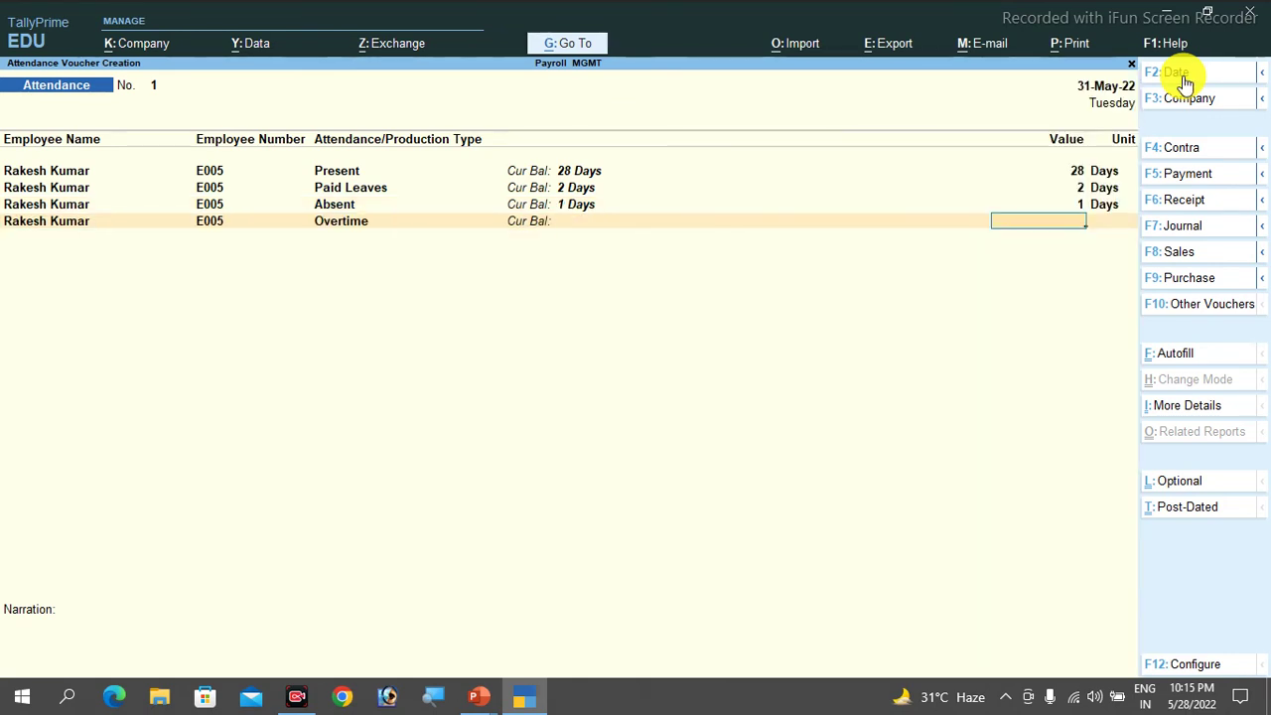
text(5)
key(Return)
key(Return)
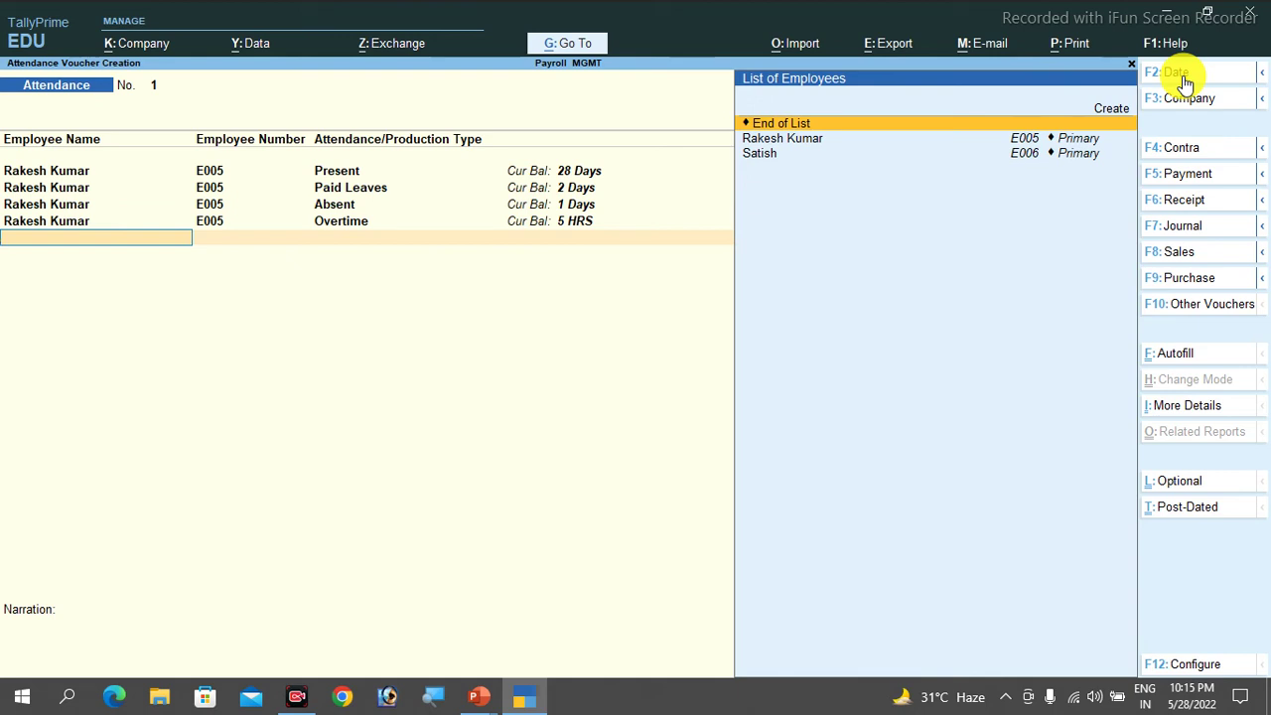
key(Down)
key(Down)
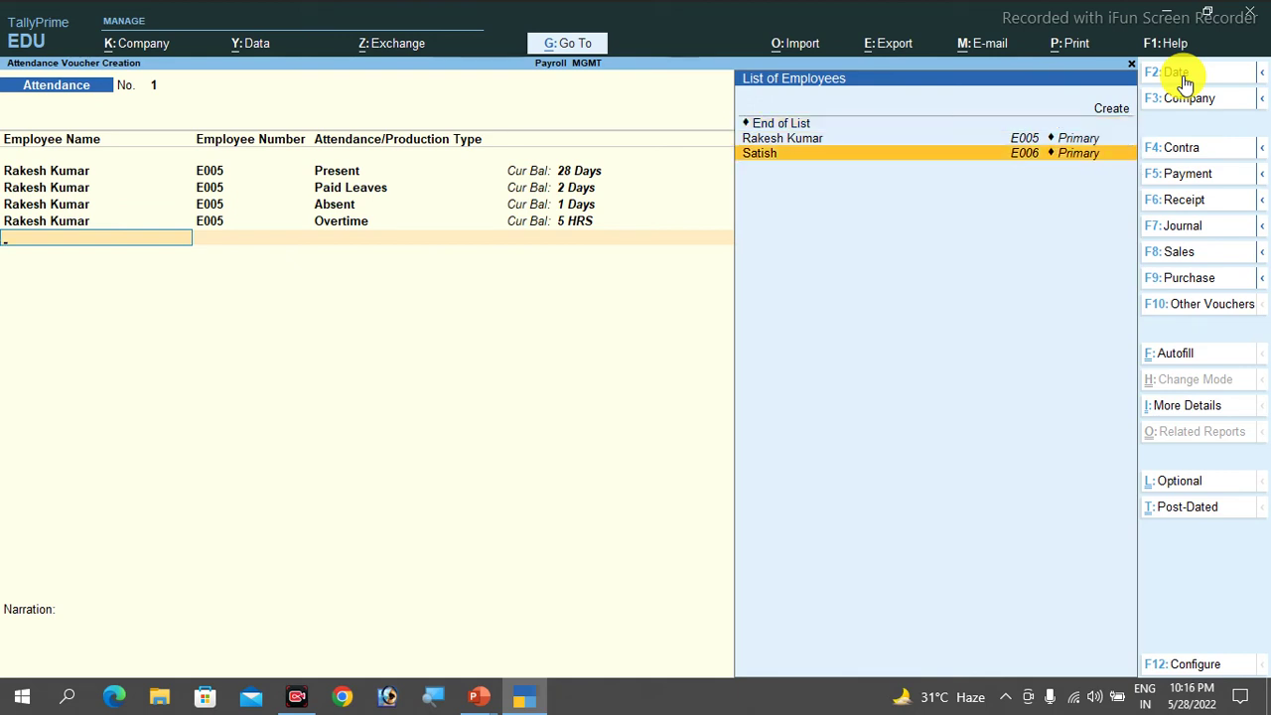
Record 29 days Present and 2 Paid Leaves for the second employee
key(Return)
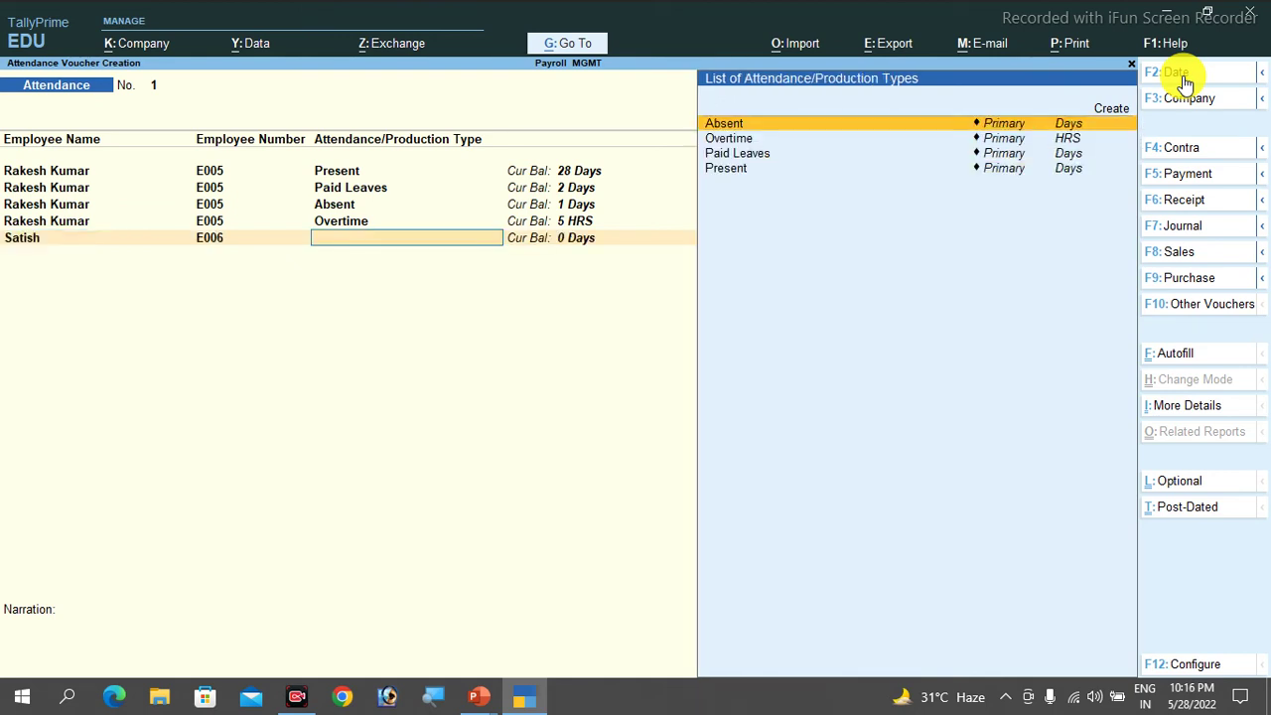
key(Down)
key(Down)
key(Down)
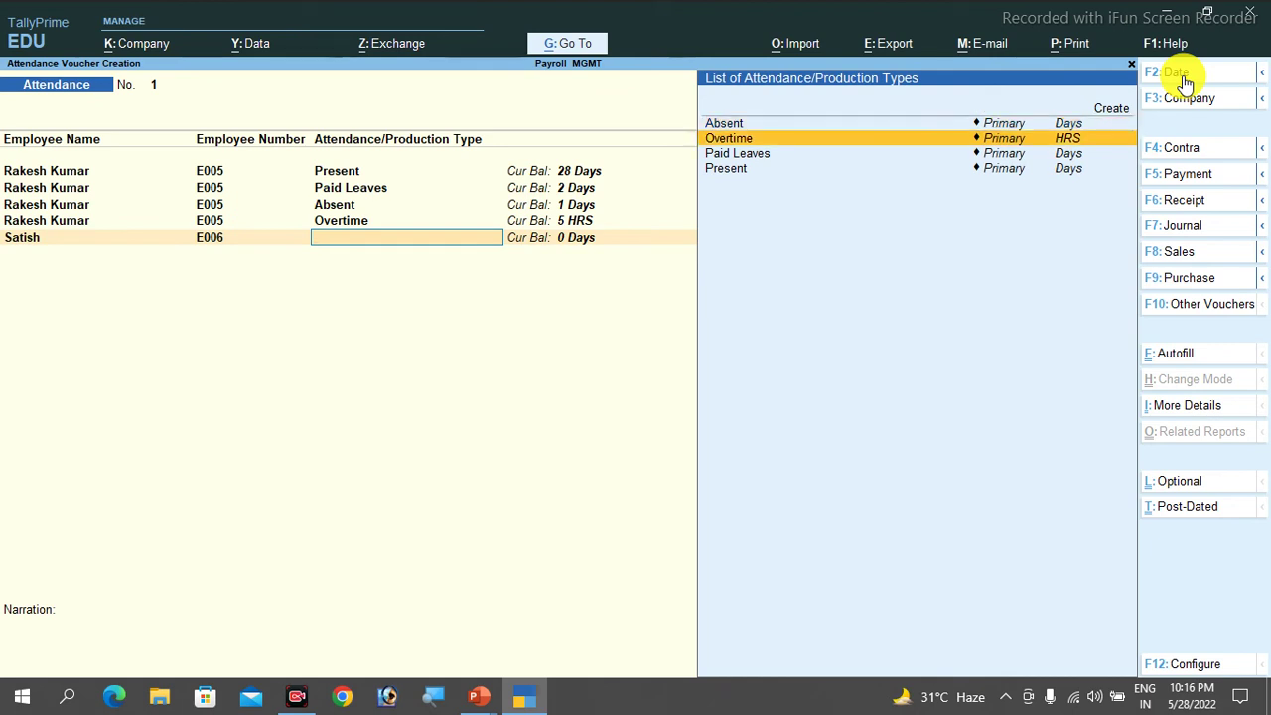
key(Return)
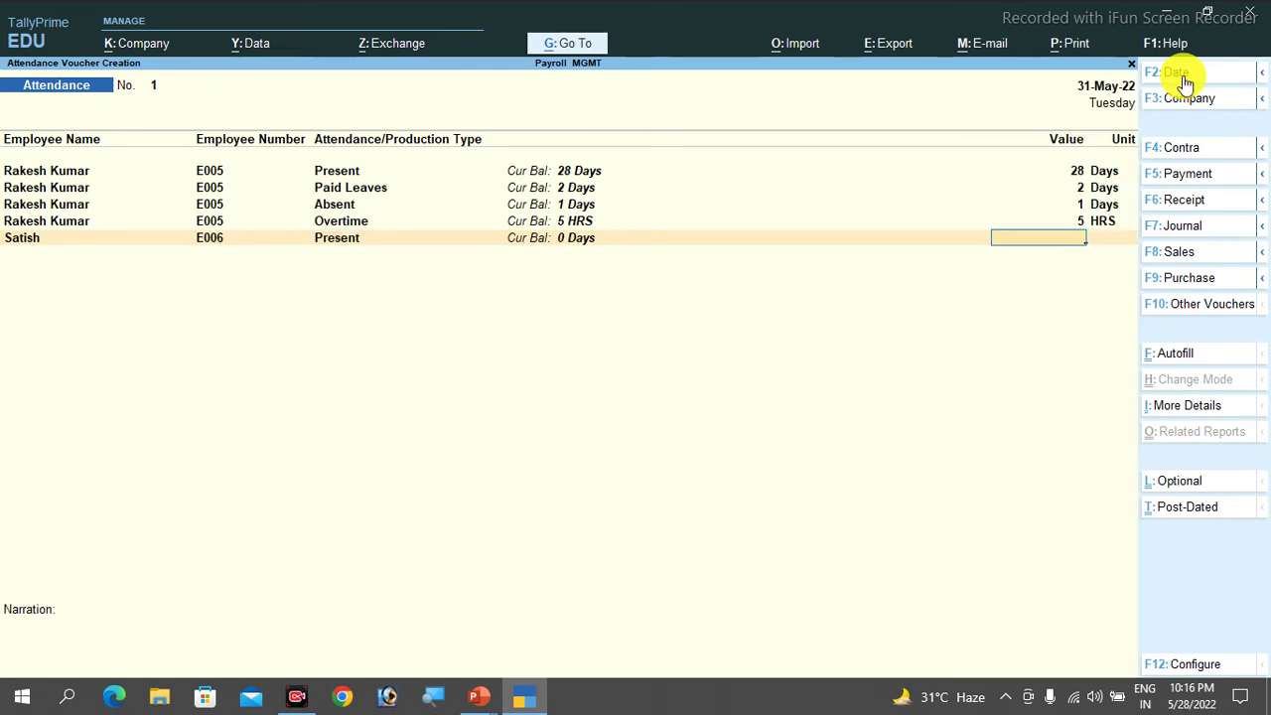
text(29)
key(Return)
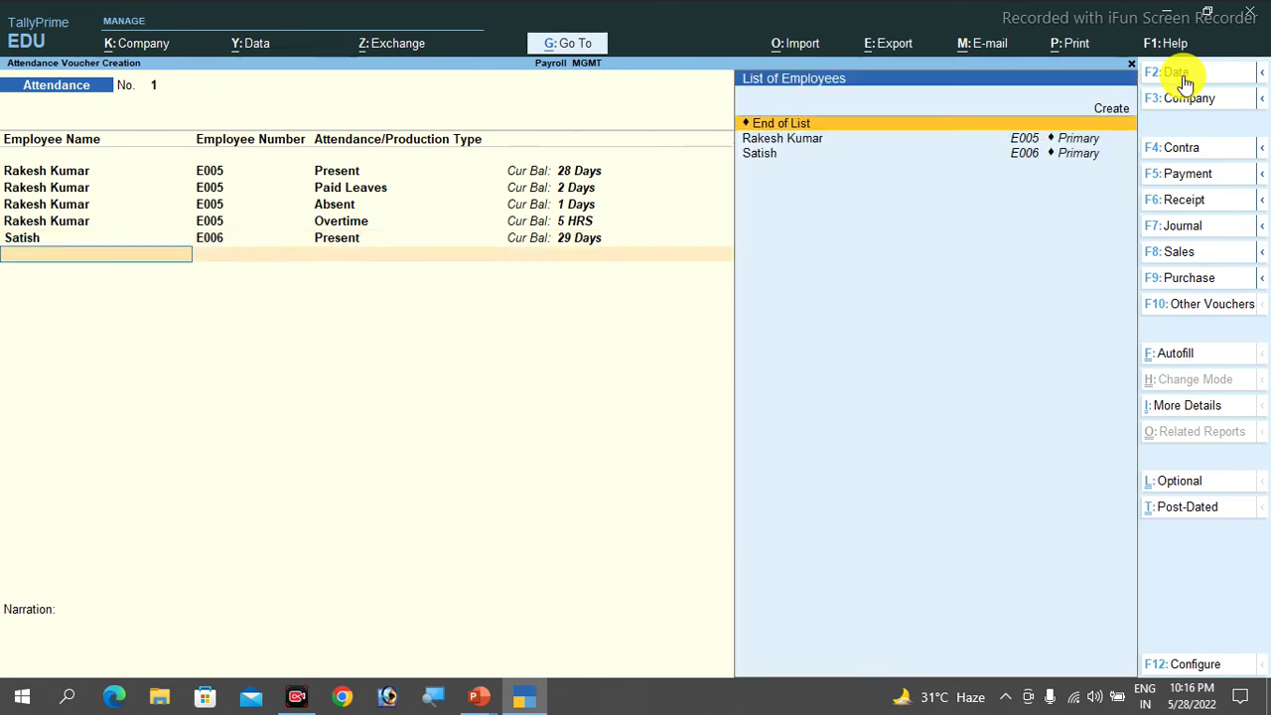
key(Up)
key(Return)
key(Down)
key(Down)
key(Return)
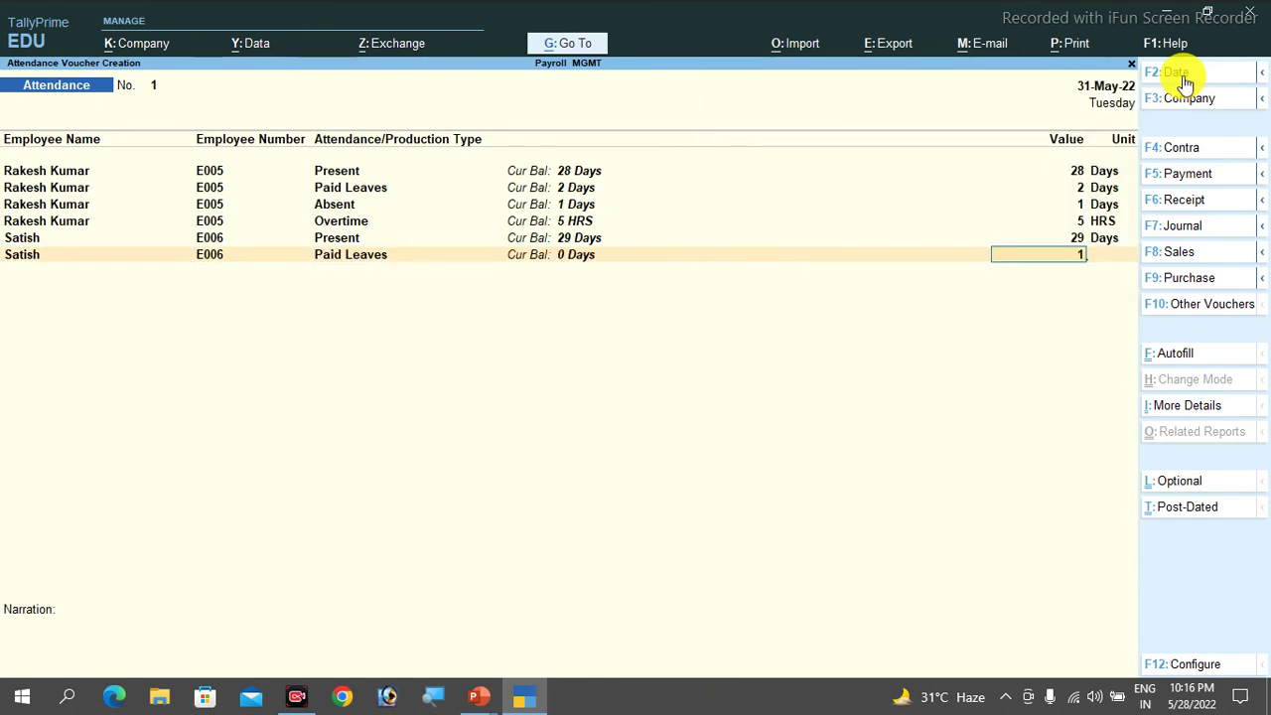
text(2)
key(Return)
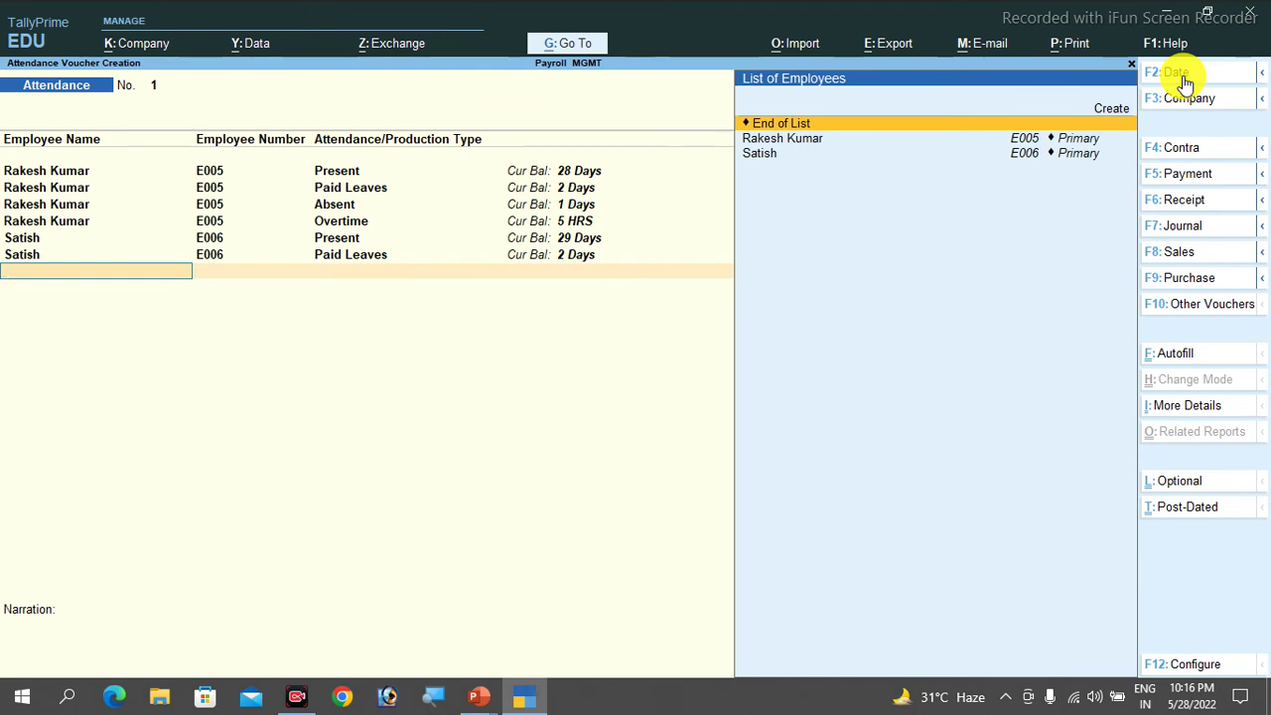
Add 10 hours Overtime for the second employee and save the attendance voucher
key(Down)
key(Down)
key(Return)
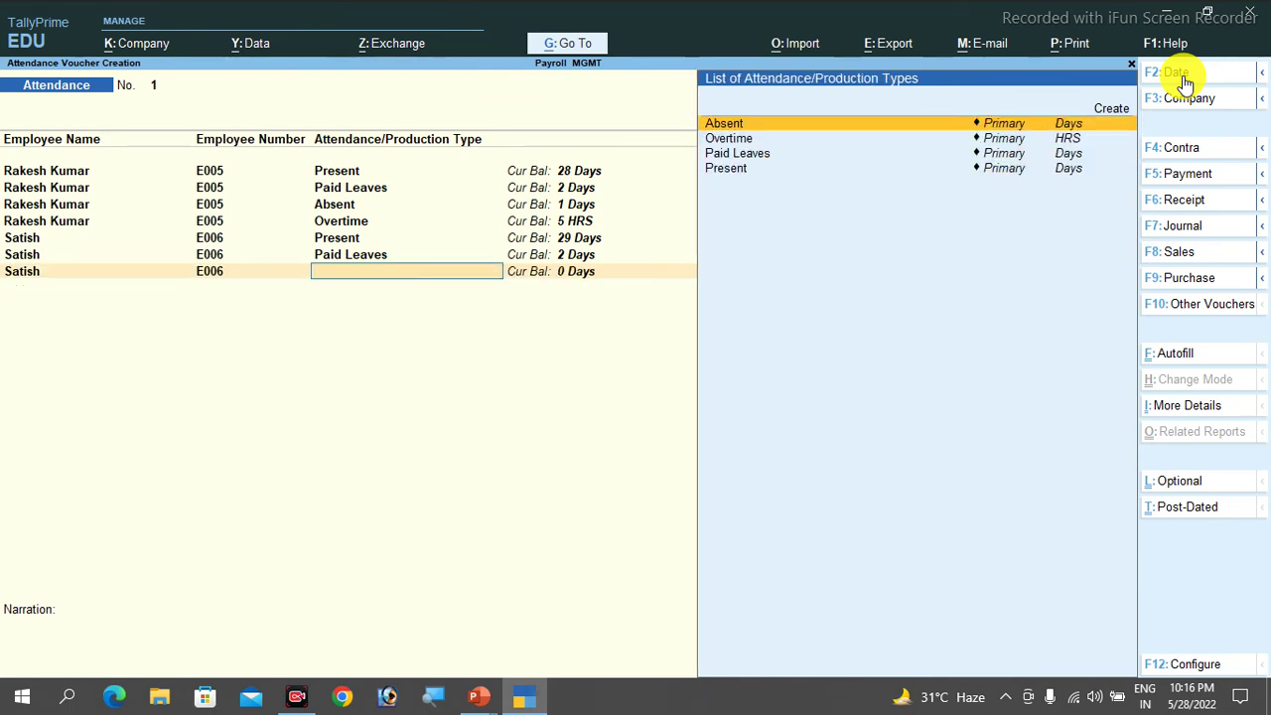
key(Down)
key(Down)
key(Up)
key(Return)
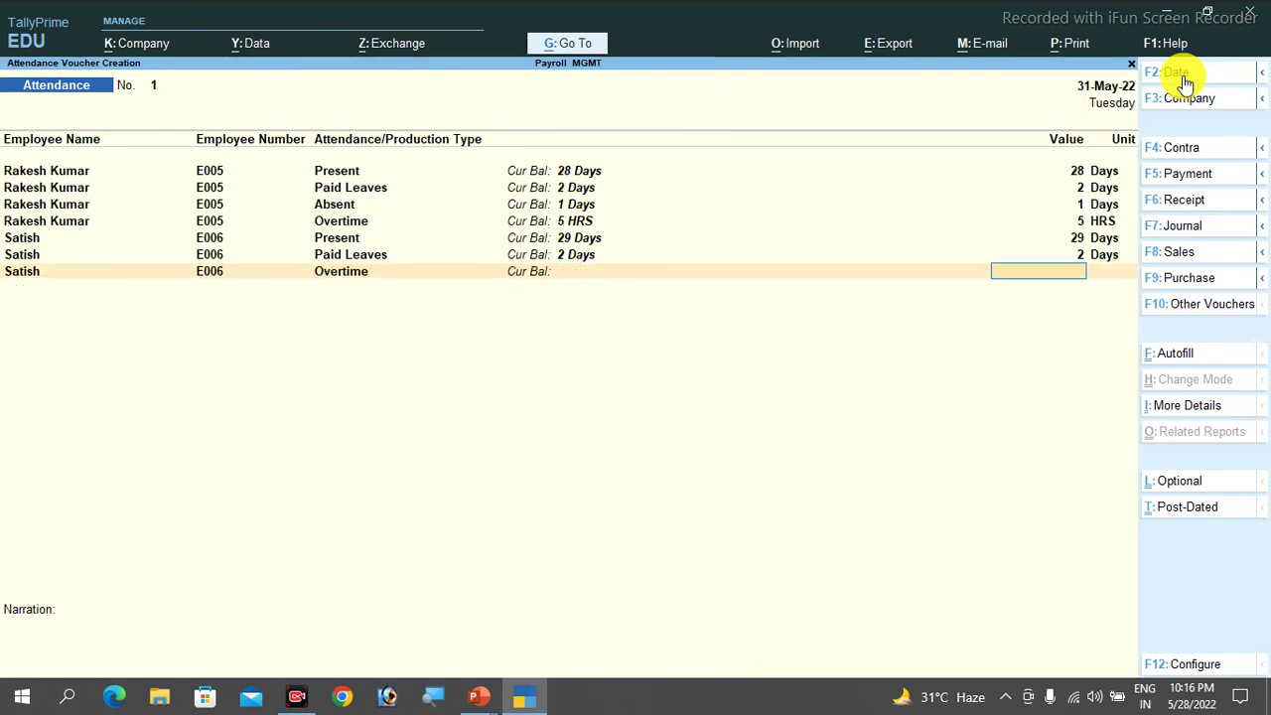
text(10)
key(Return)
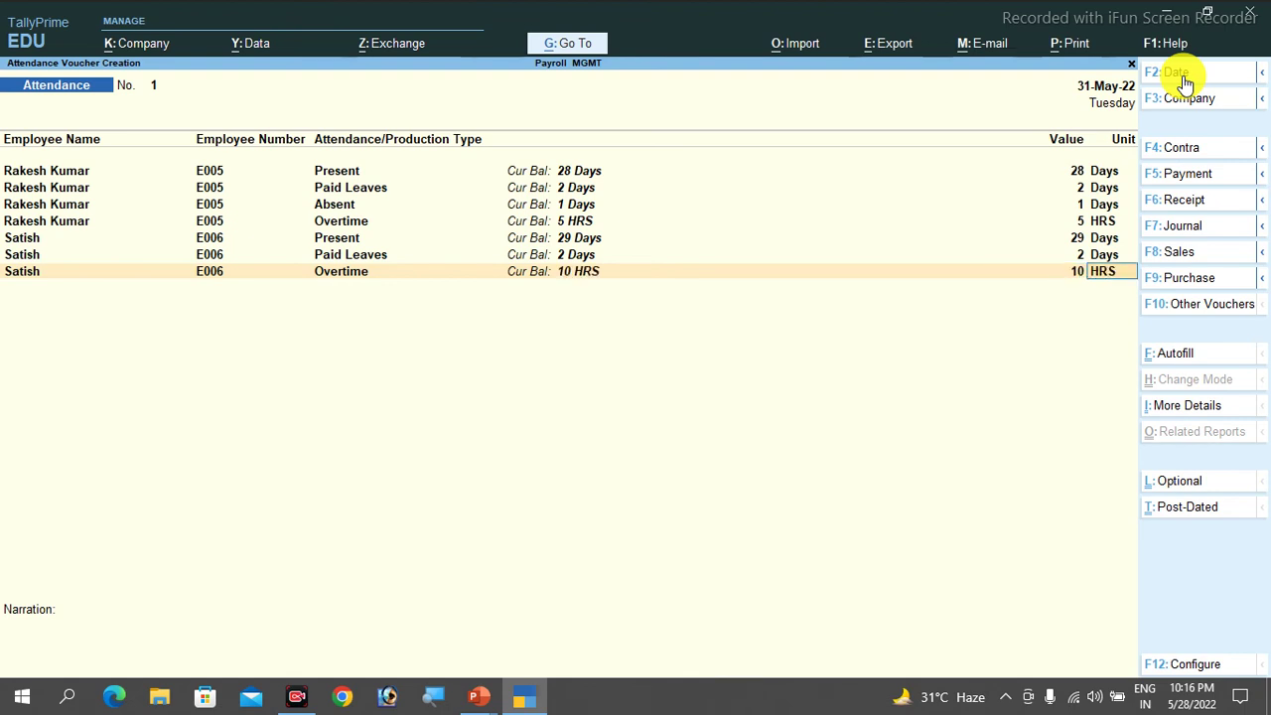
key(Return)
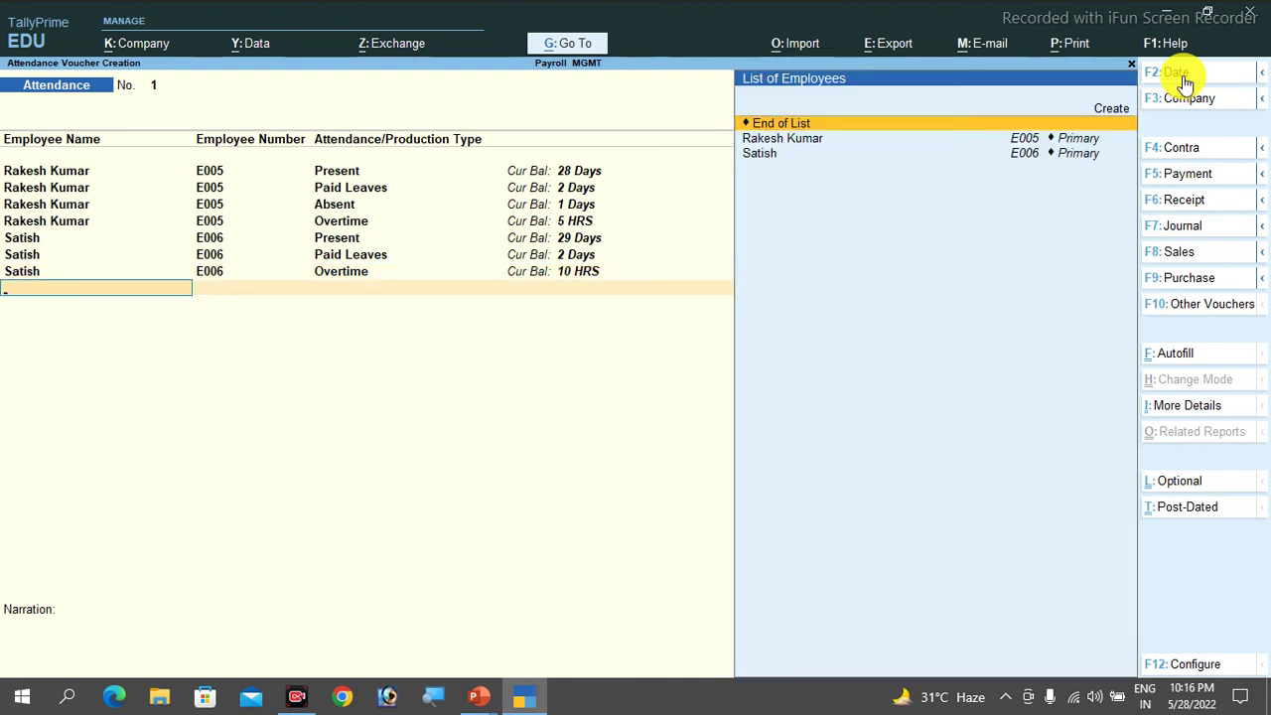
key(Return)
key(ctrl+a)
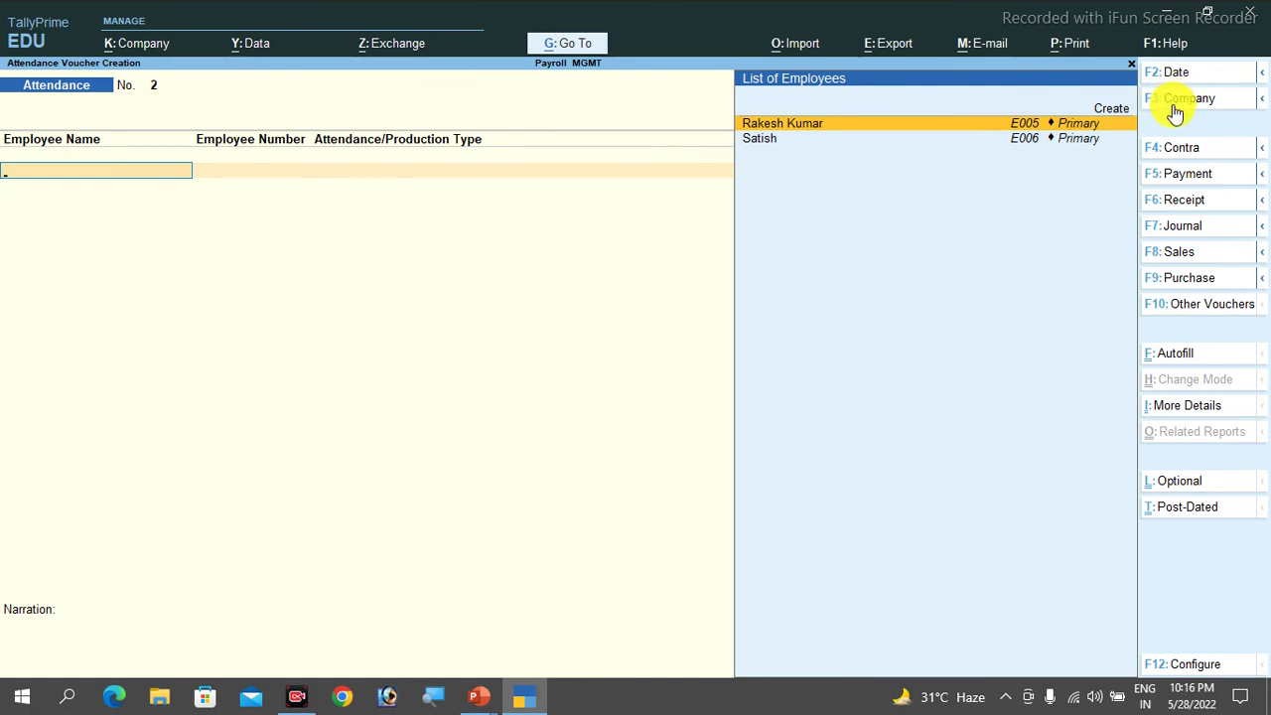
Switch to a Payroll voucher and choose Payroll Autofill with the Salary process
click(1200, 309)
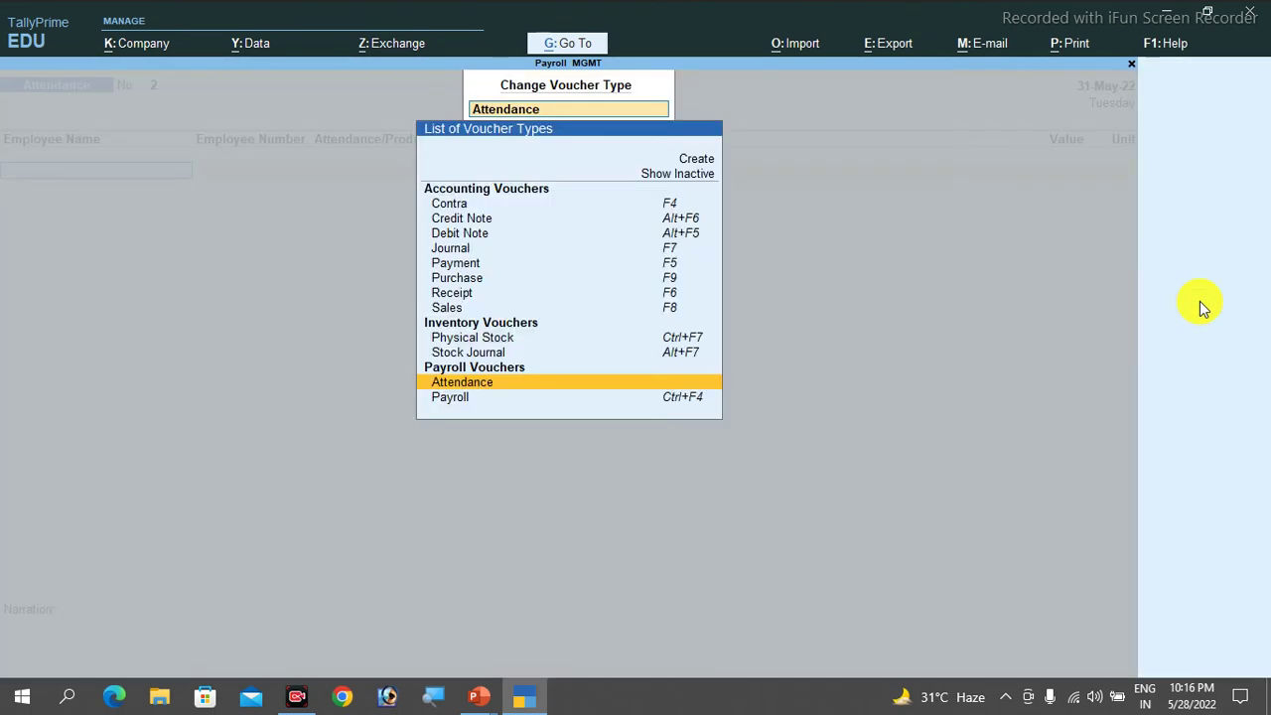
click(455, 399)
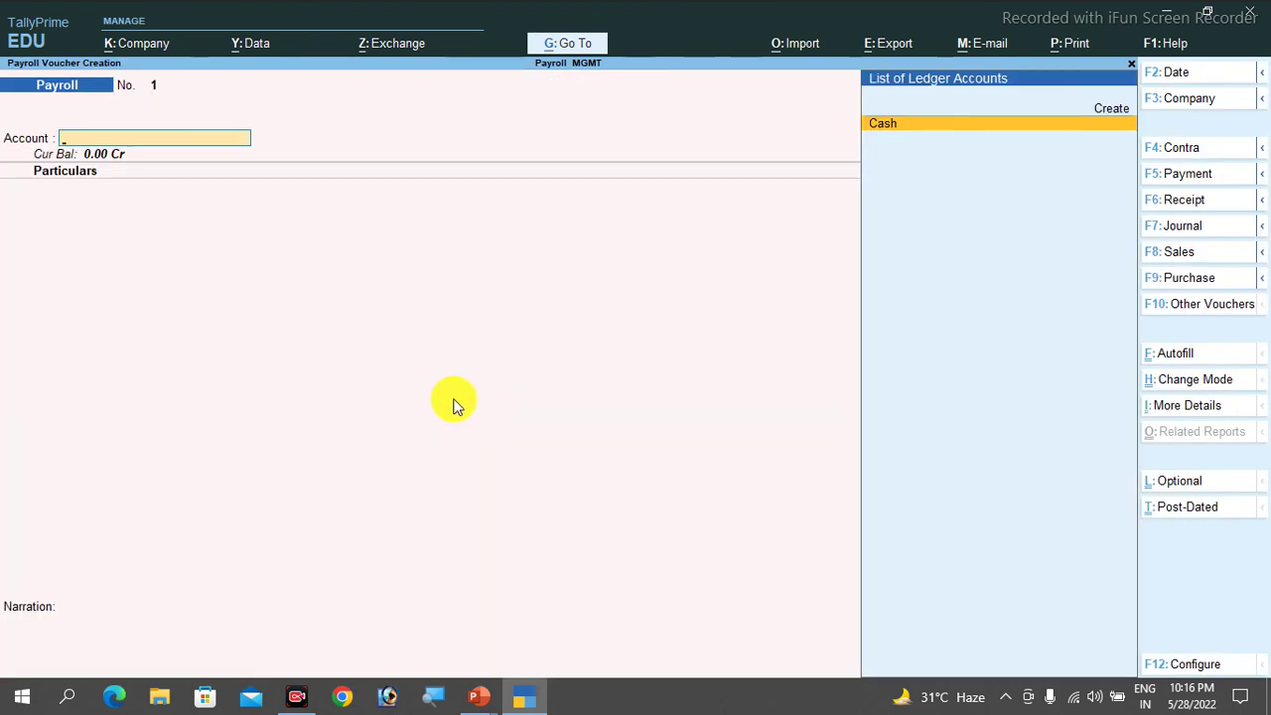
click(1169, 354)
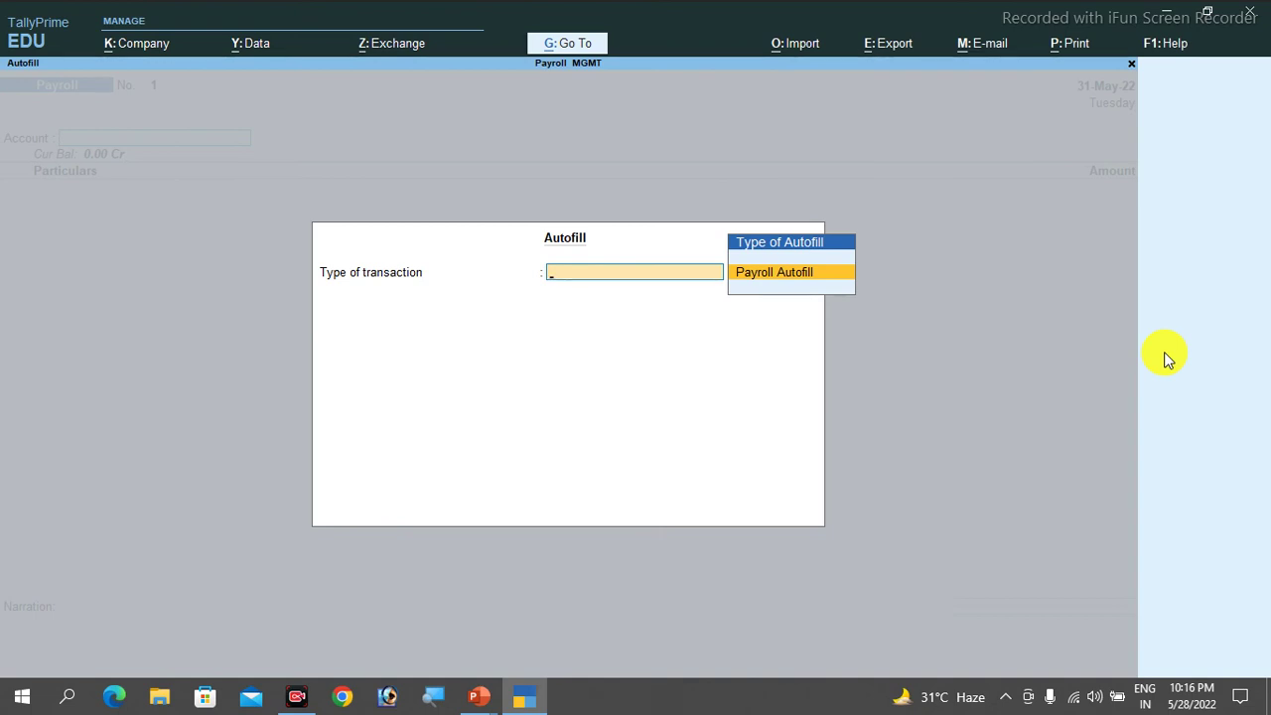
key(Return)
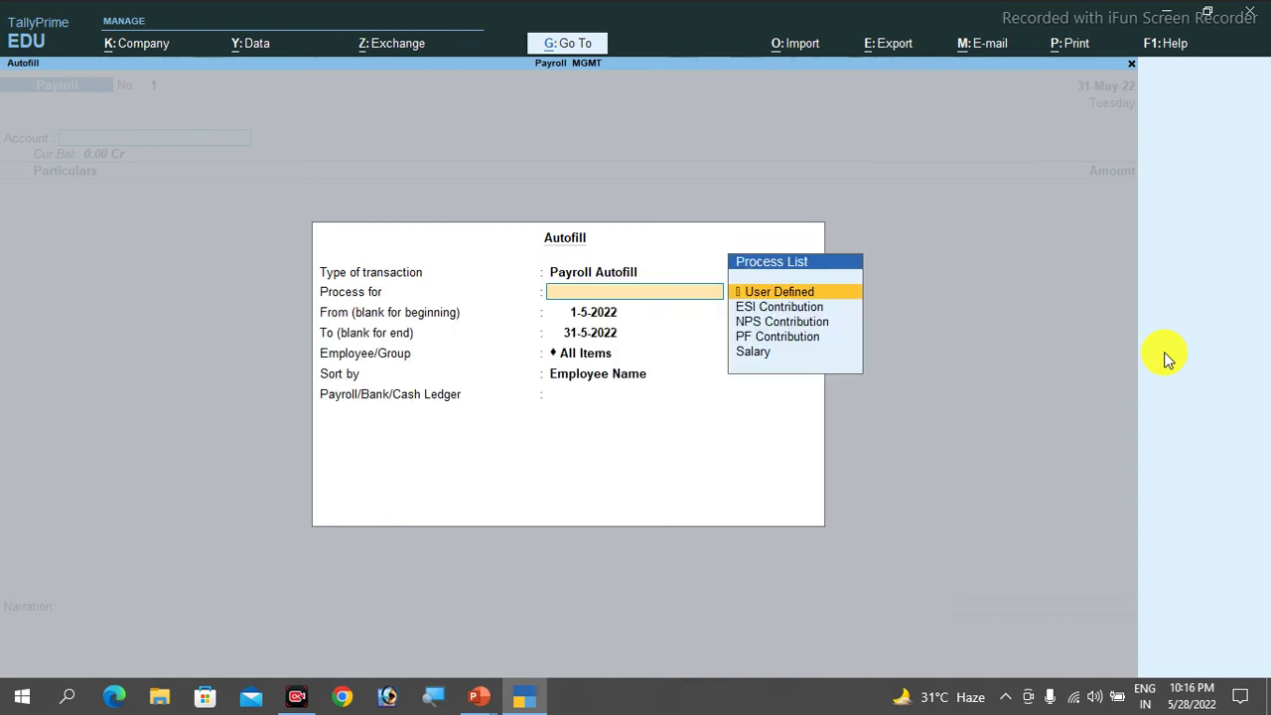
key(Down)
key(Down)
key(Down)
key(Down)
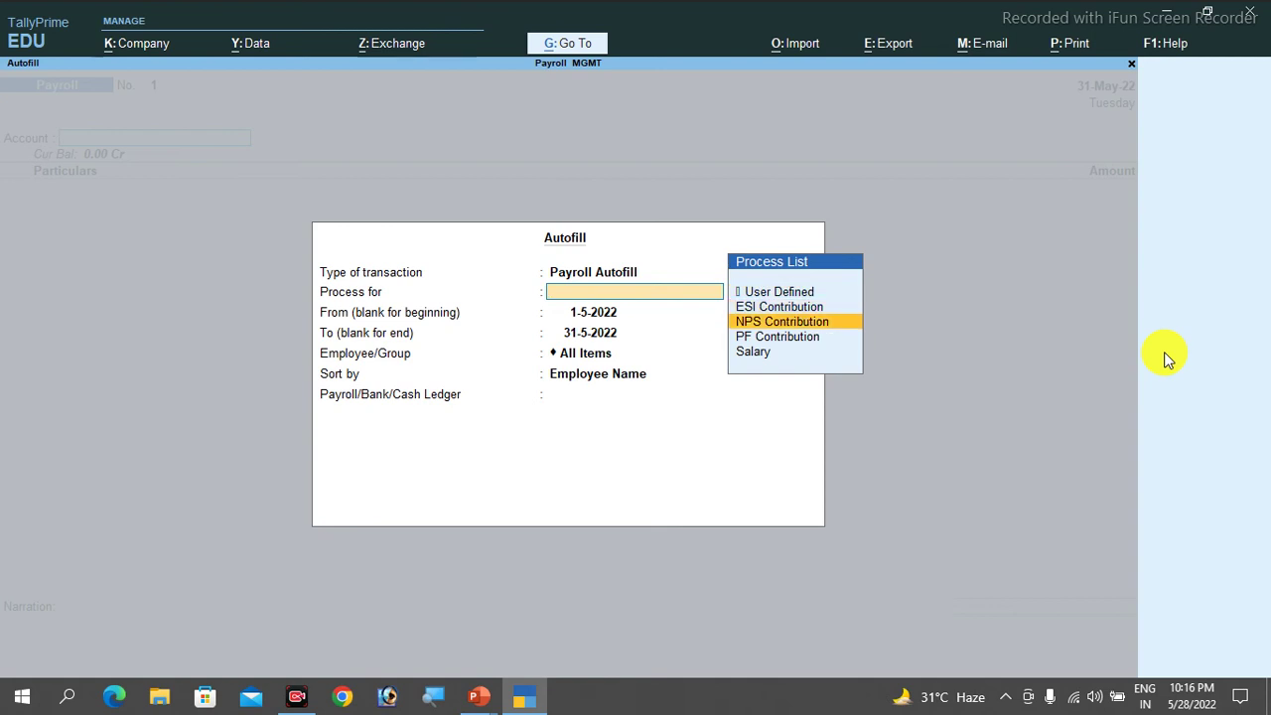
key(Return)
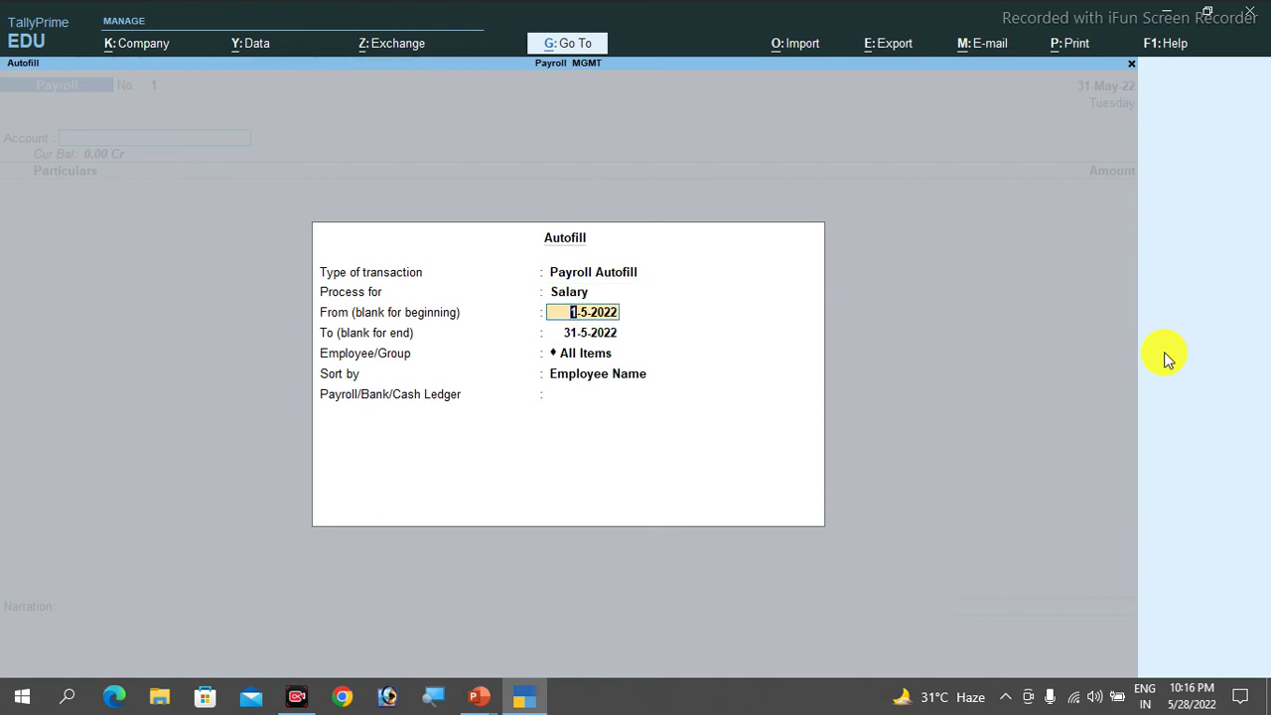
Autofill the first employee's salary for 1-5-2022 to 31-5-2022 against Cash
key(Return)
key(Return)
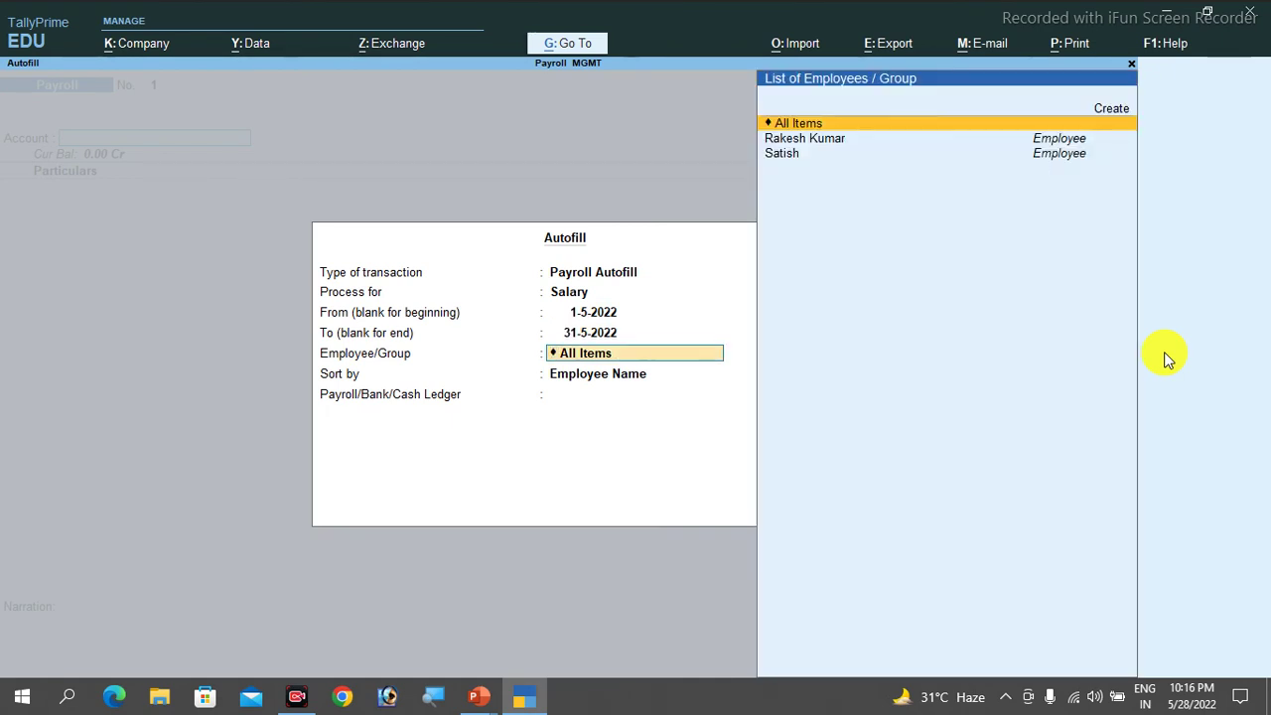
key(Down)
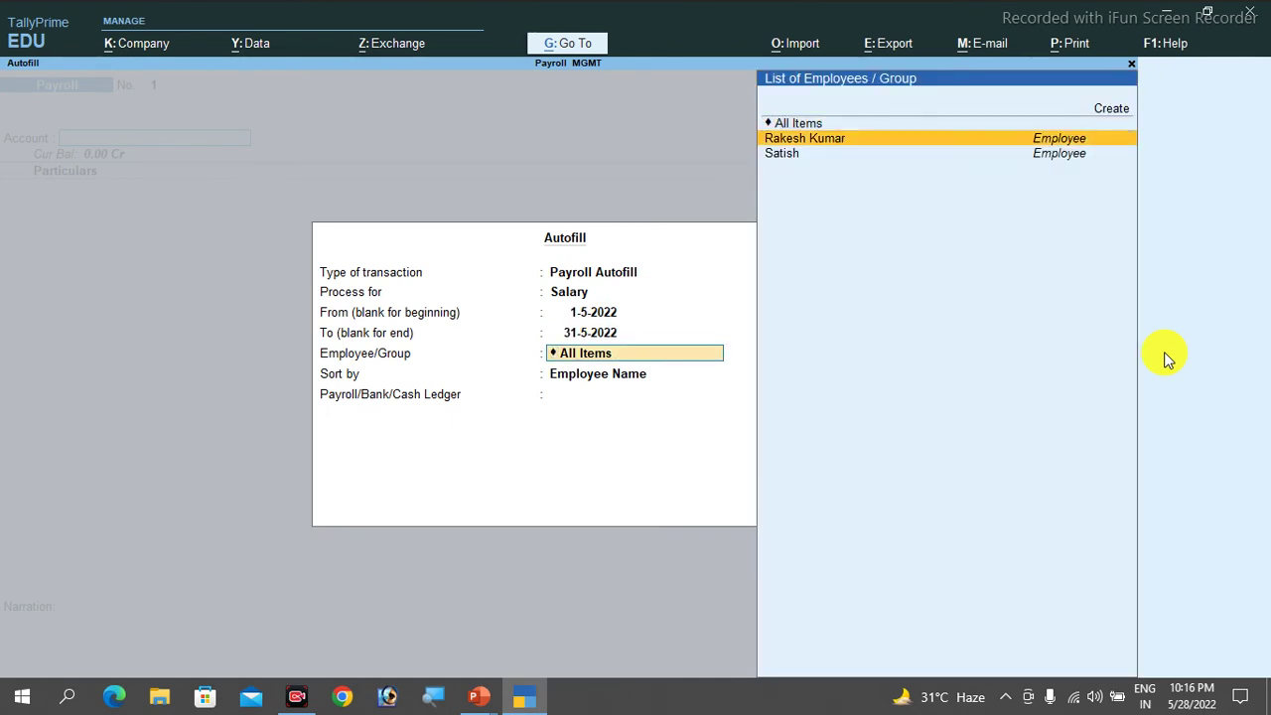
key(Return)
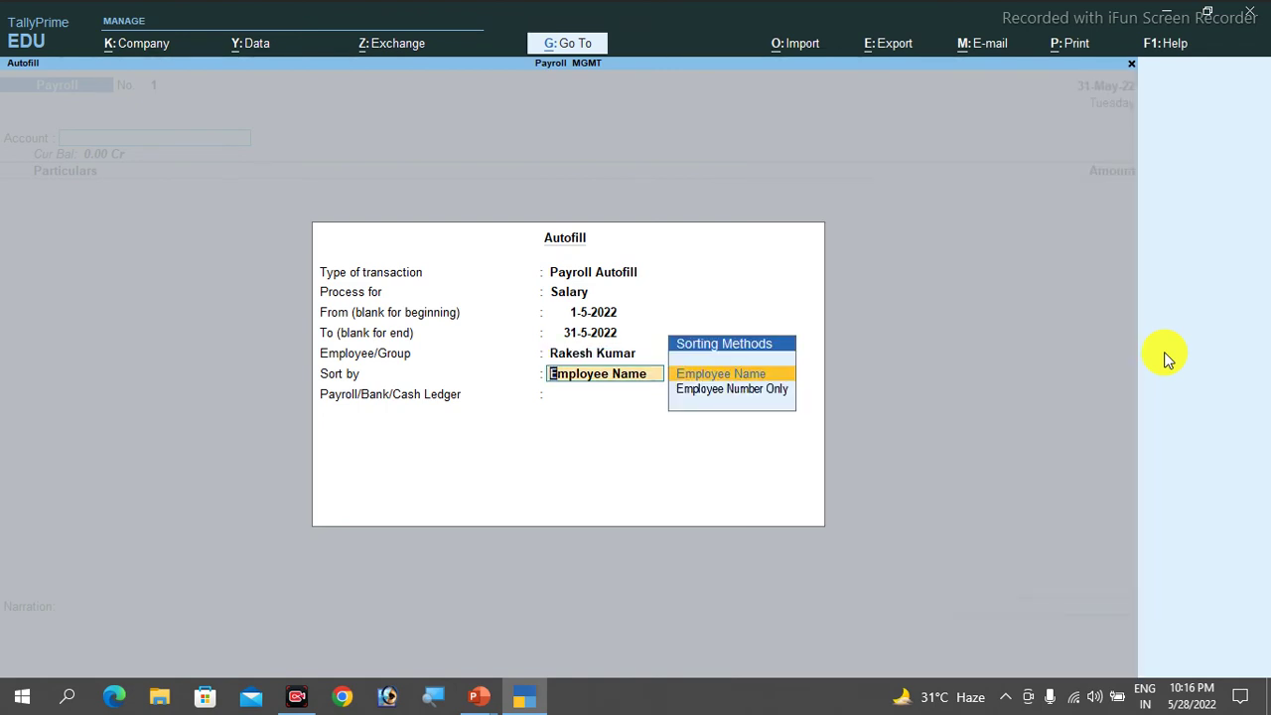
key(Return)
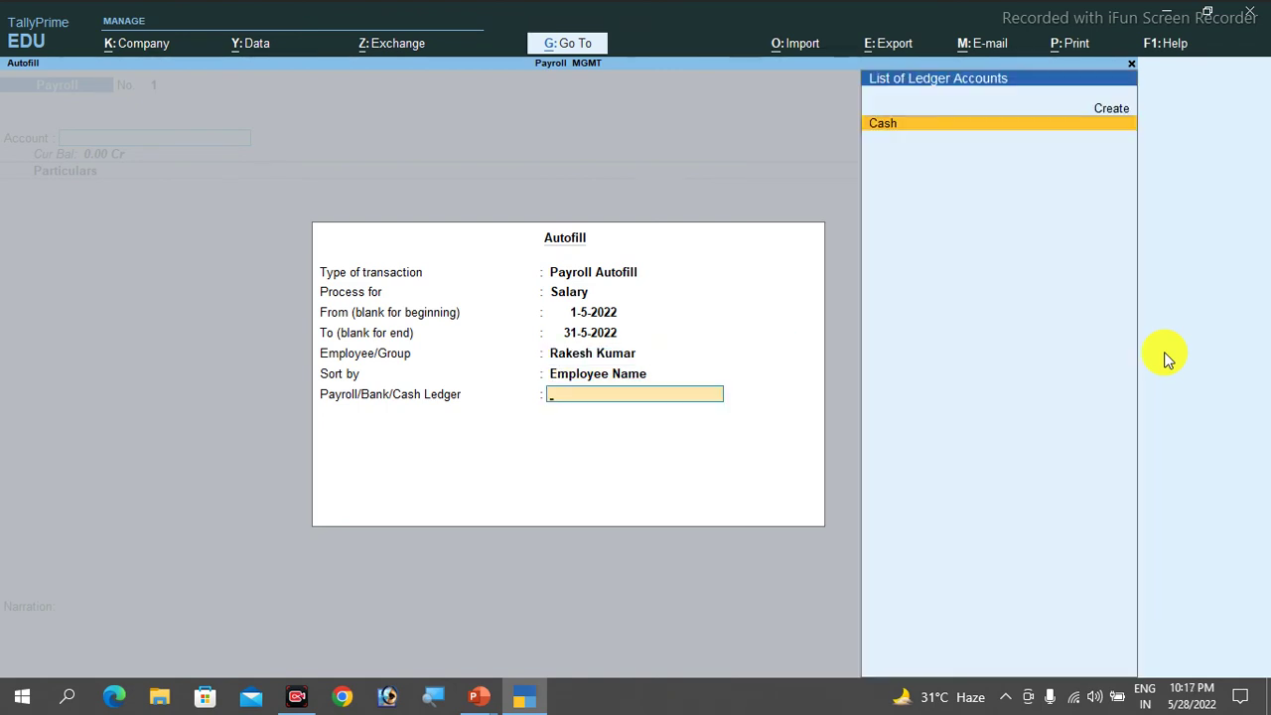
key(Return)
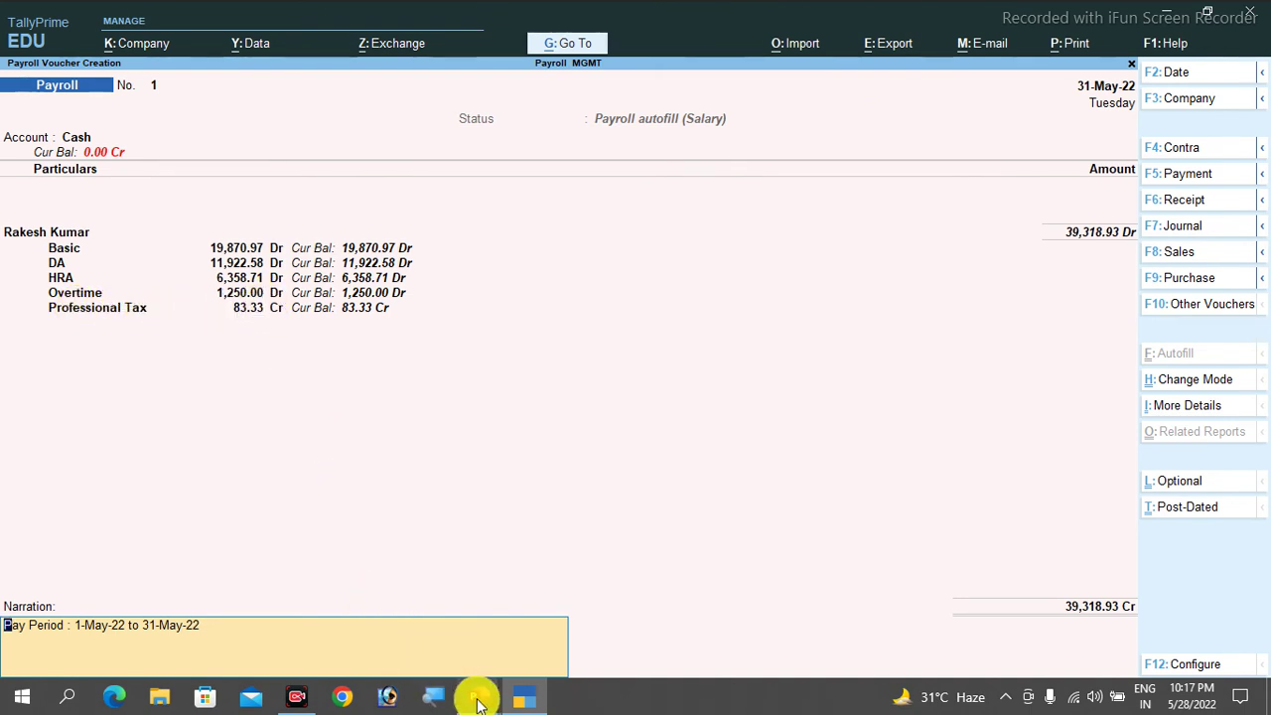
Check the professional tax slab rate slide, then save payroll voucher No. 1
click(479, 696)
click(532, 602)
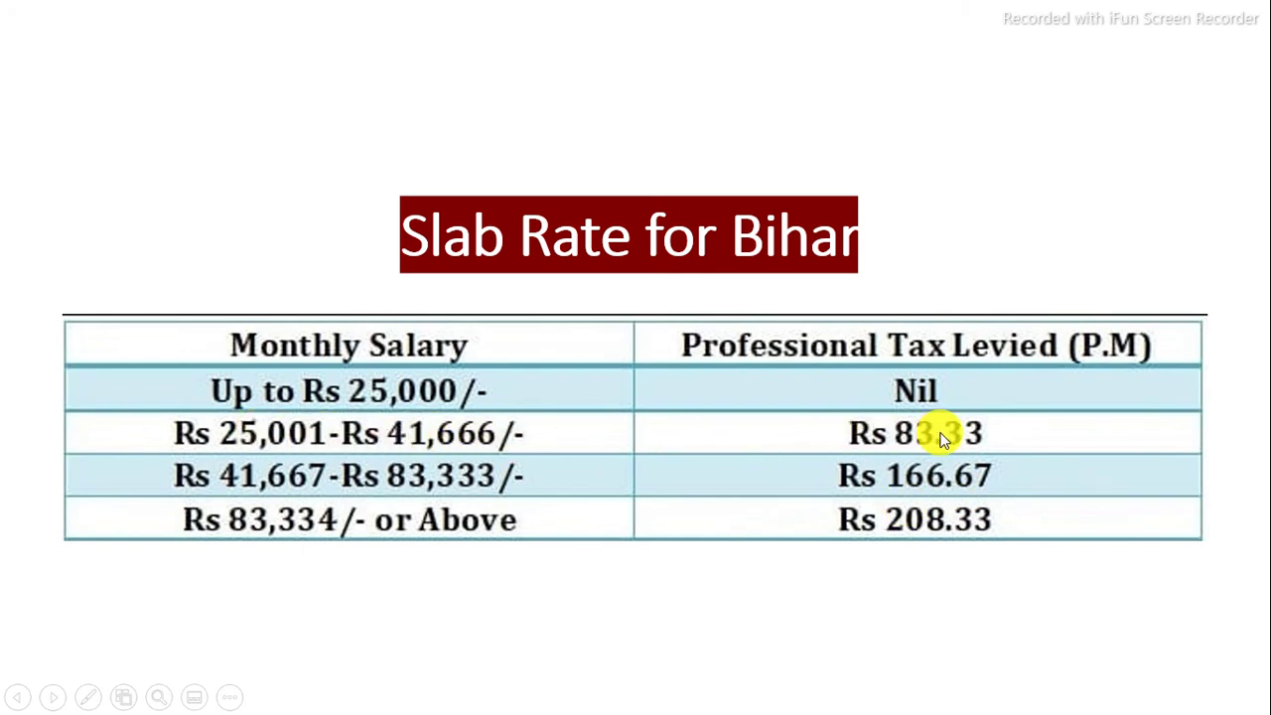
key(alt+Tab)
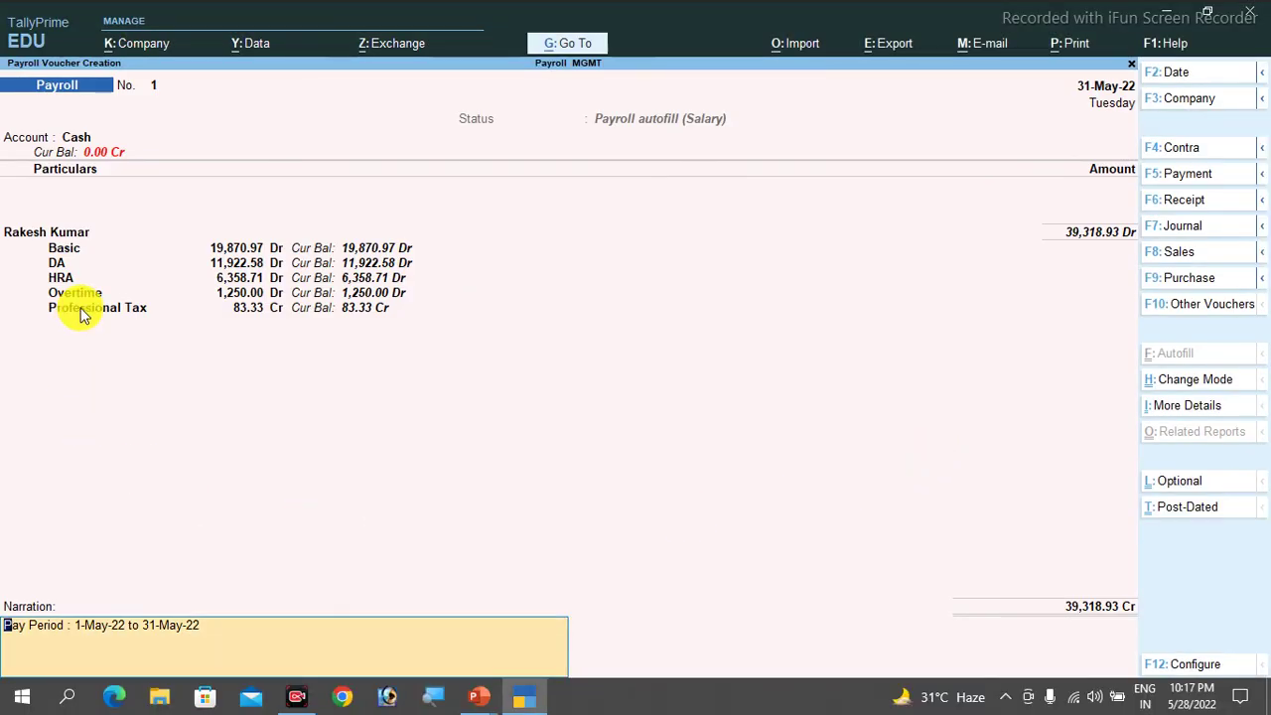
key(ctrl+a)
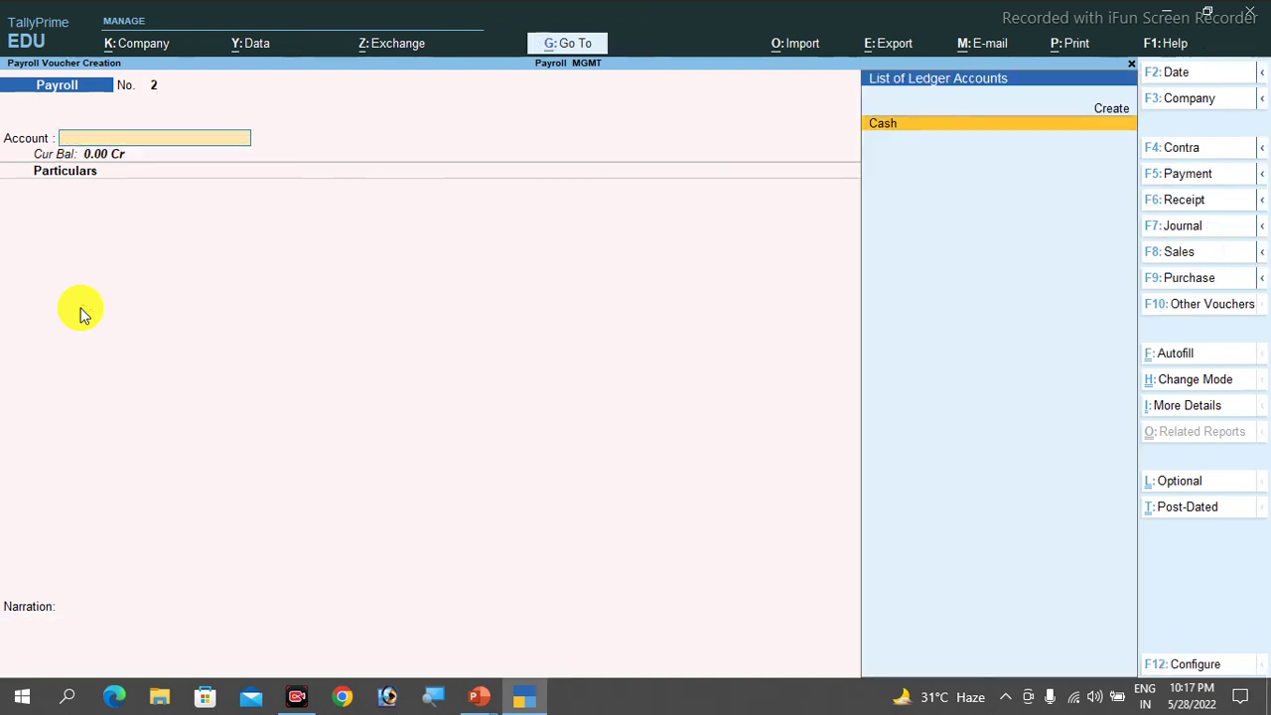
Payroll-autofill voucher No. 2 with Salary for 1-5-2022 to 31-5-2022 for the second employee, sorted by Employee Name
click(1180, 355)
key(Return)
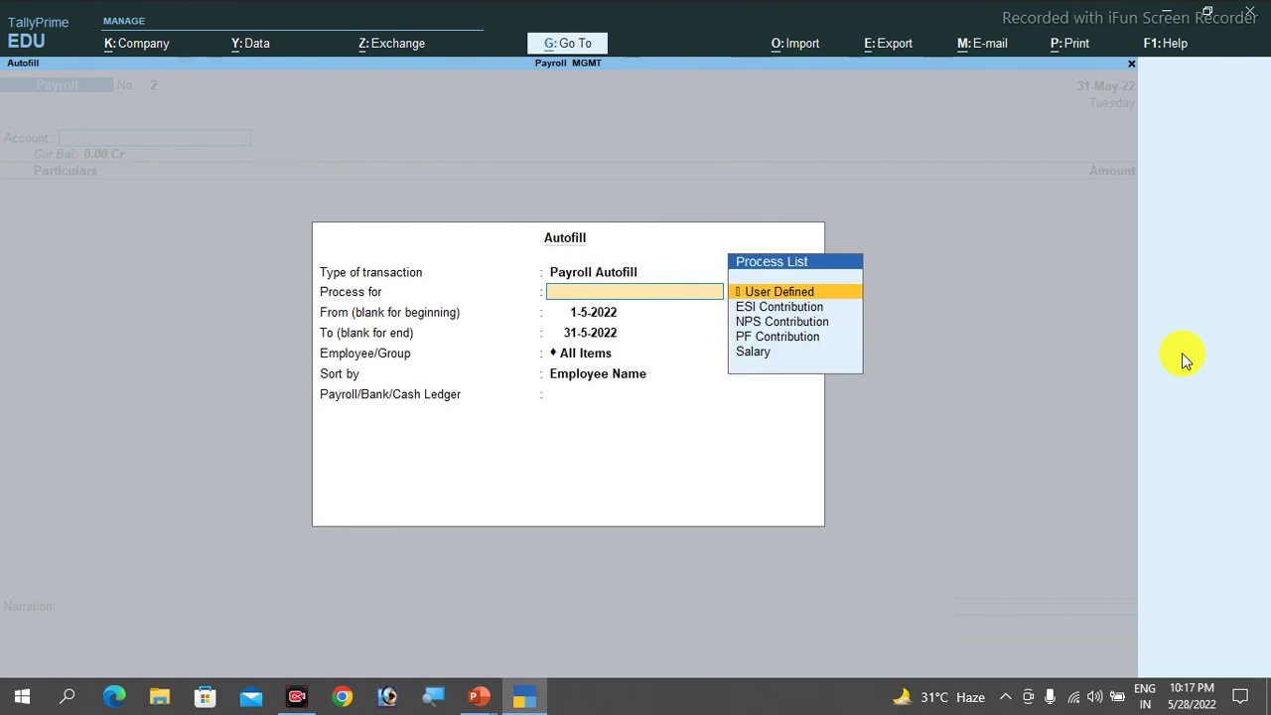
key(Down)
key(Down)
key(Down)
key(Down)
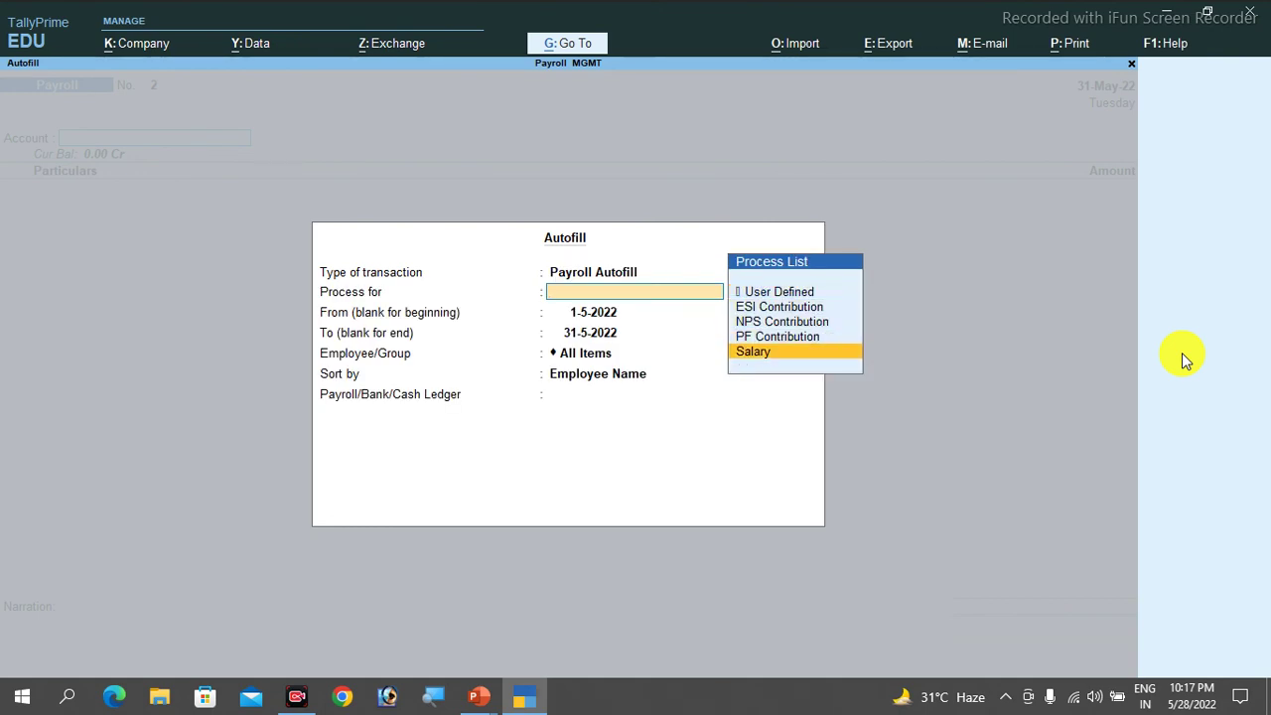
key(Return)
key(Return)
key(Return)
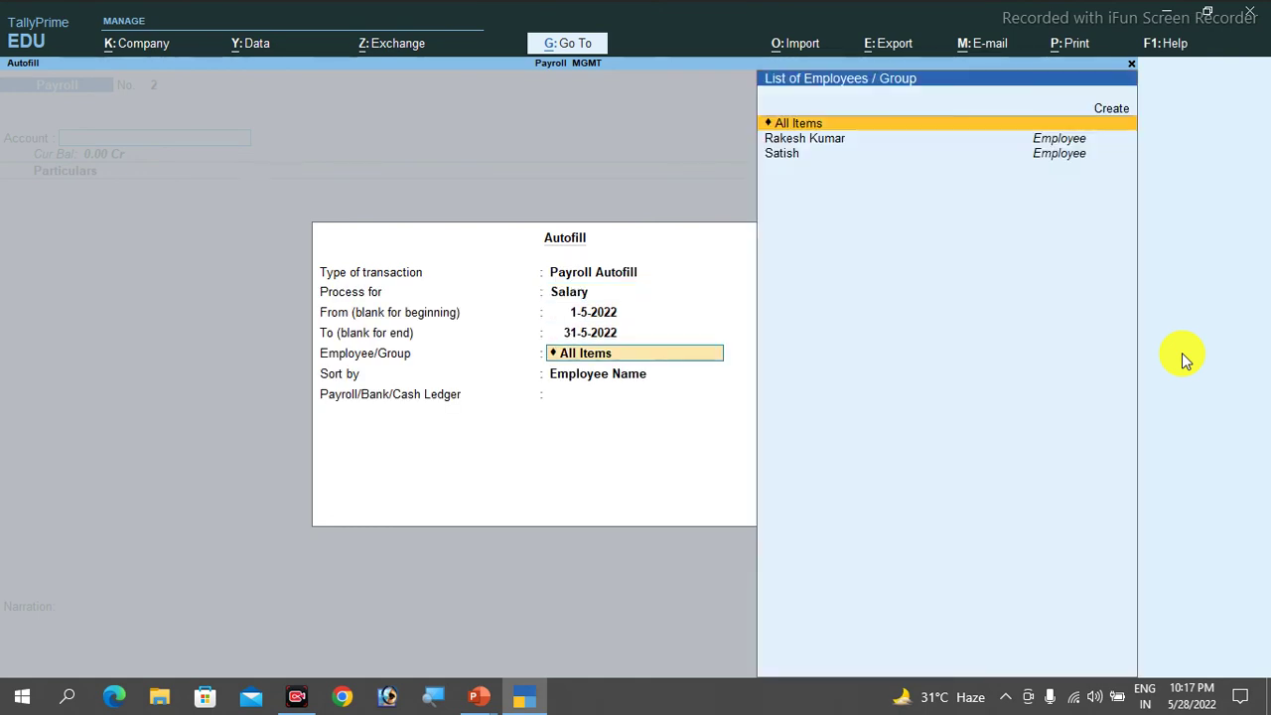
key(Down)
key(Down)
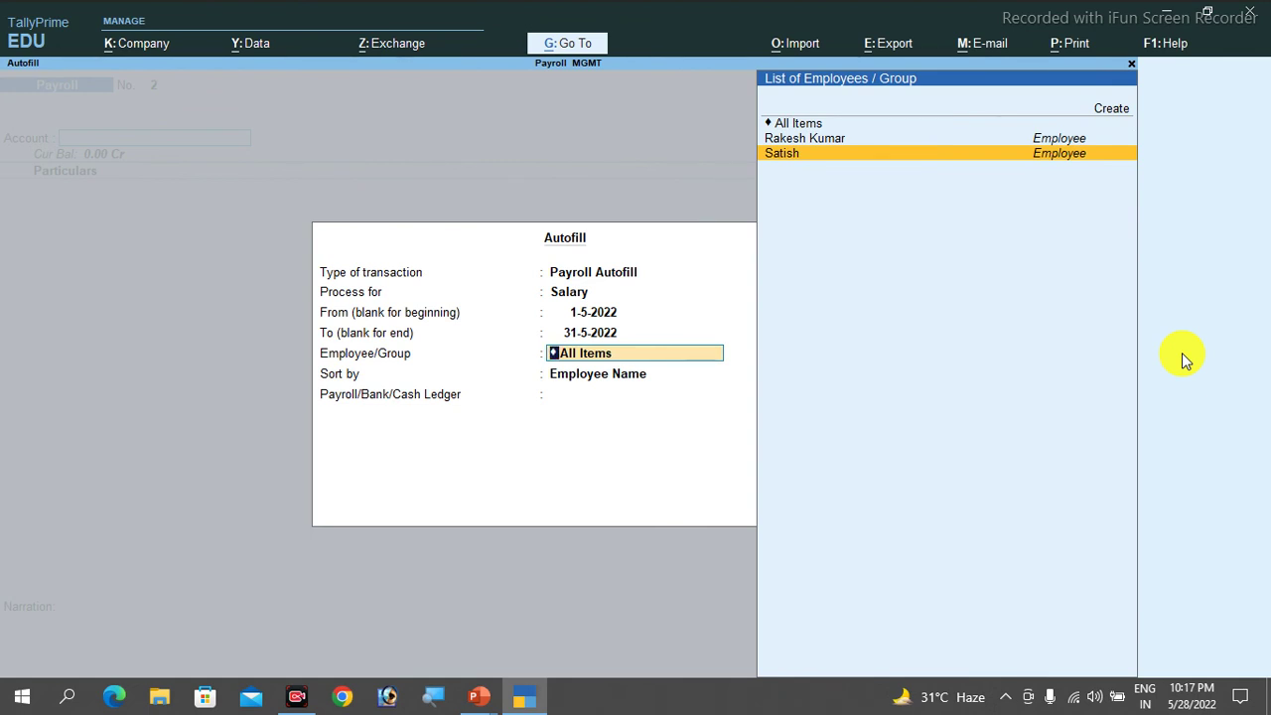
key(Return)
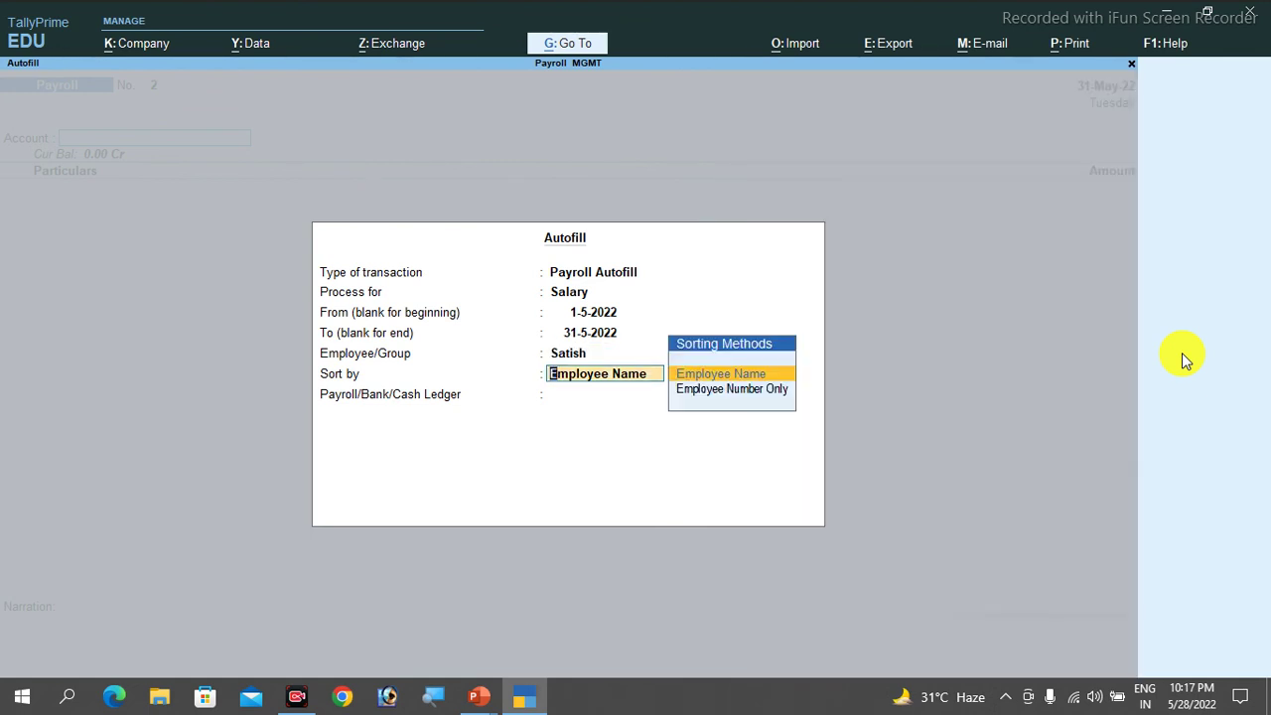
key(Return)
key(Return)
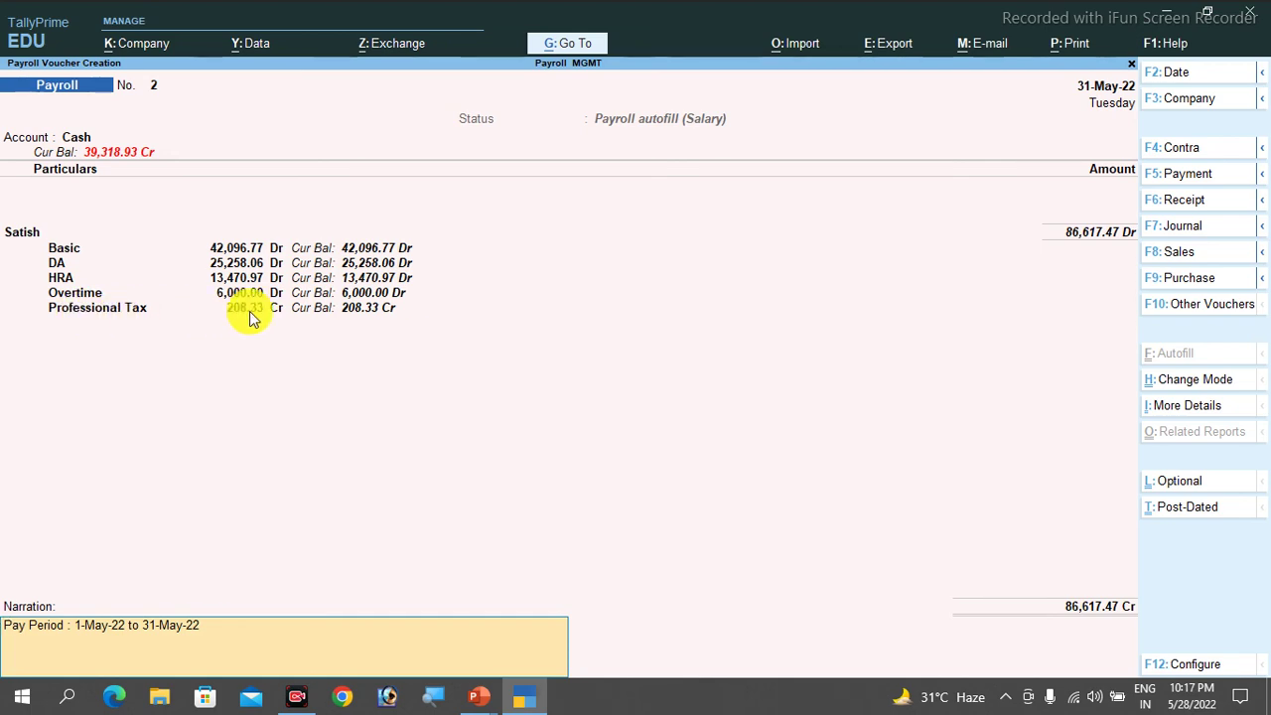
Compare the payroll voucher against the Slab Rate for Bihar slide, ending on the slide
mouse_move(477, 689)
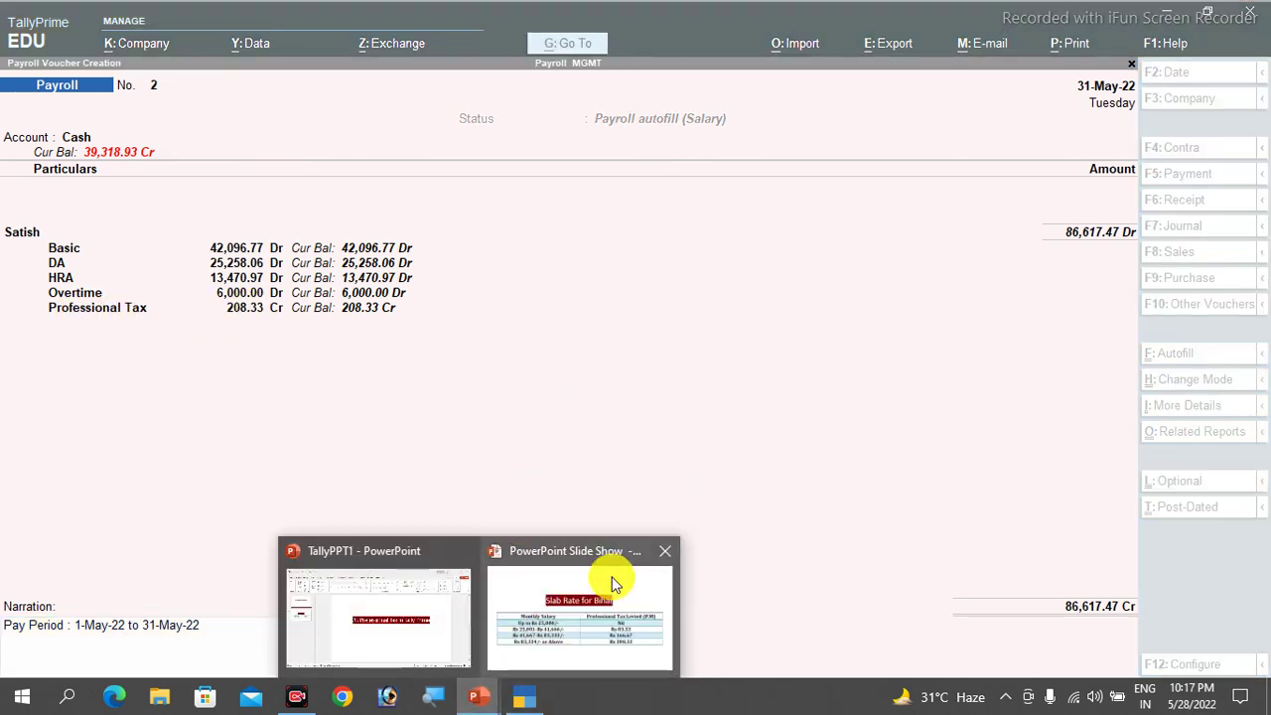
click(618, 574)
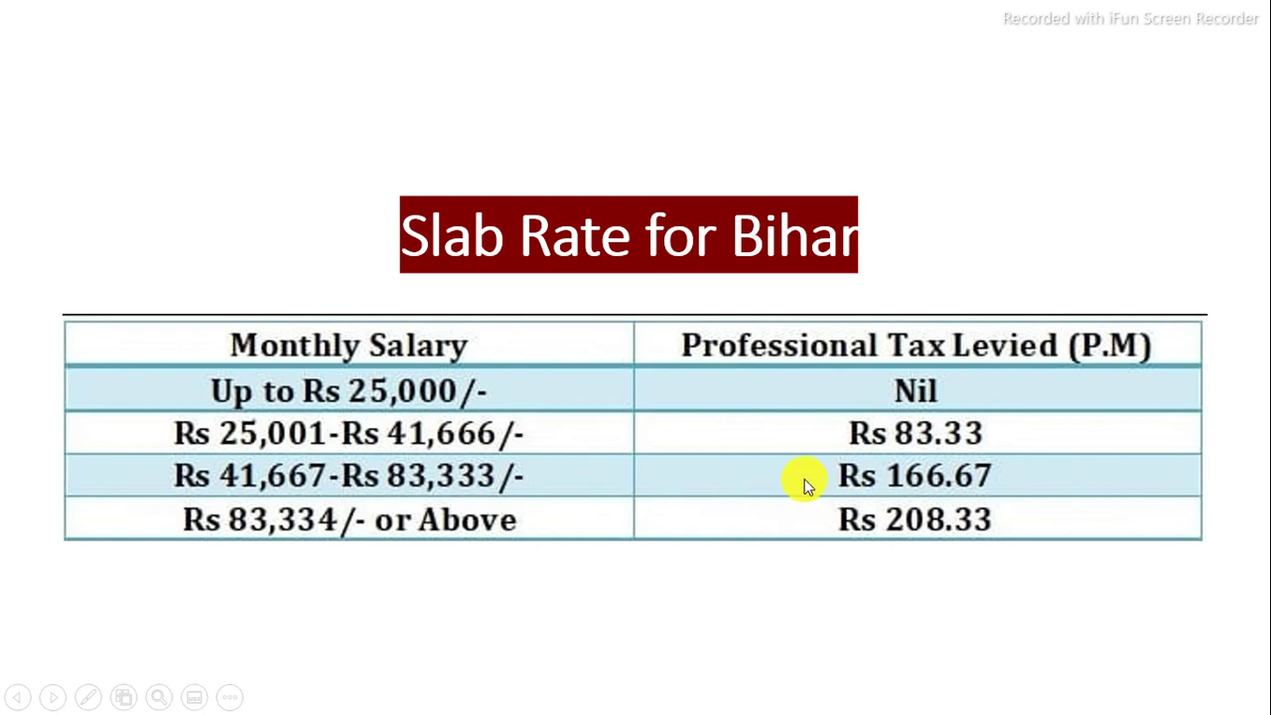
key(alt+Tab)
key(alt+Tab)
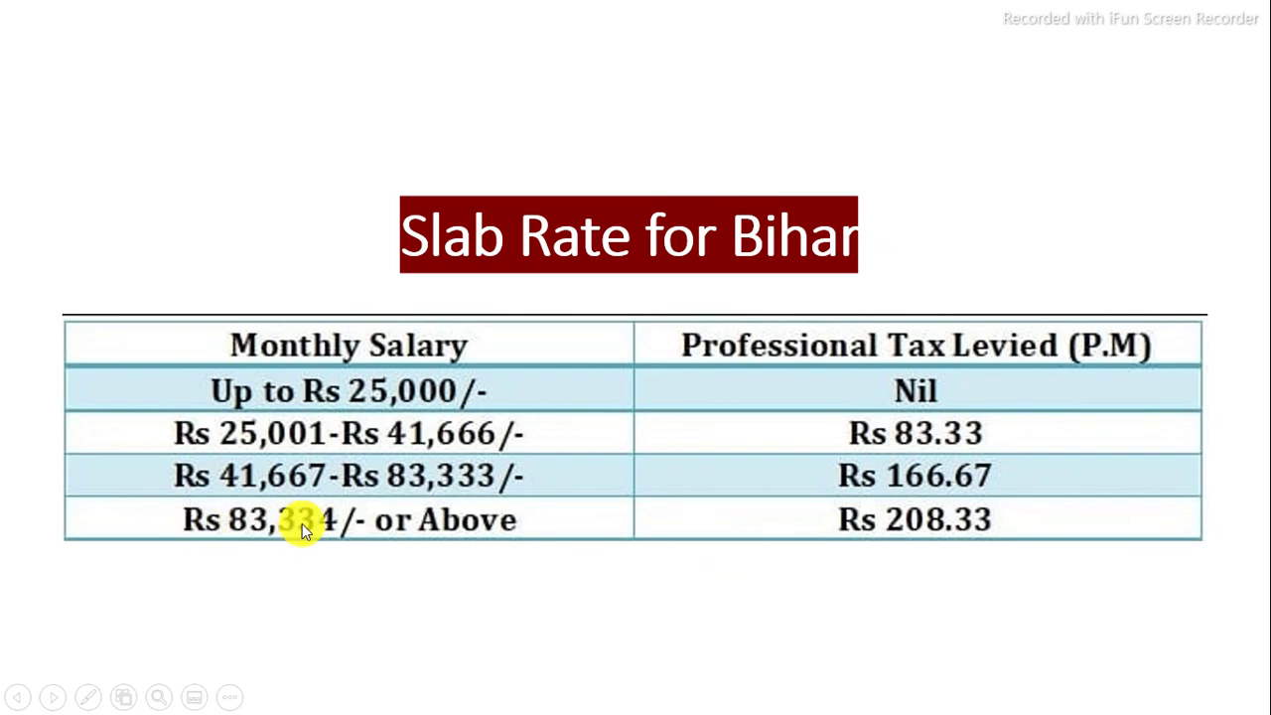
key(alt+Tab)
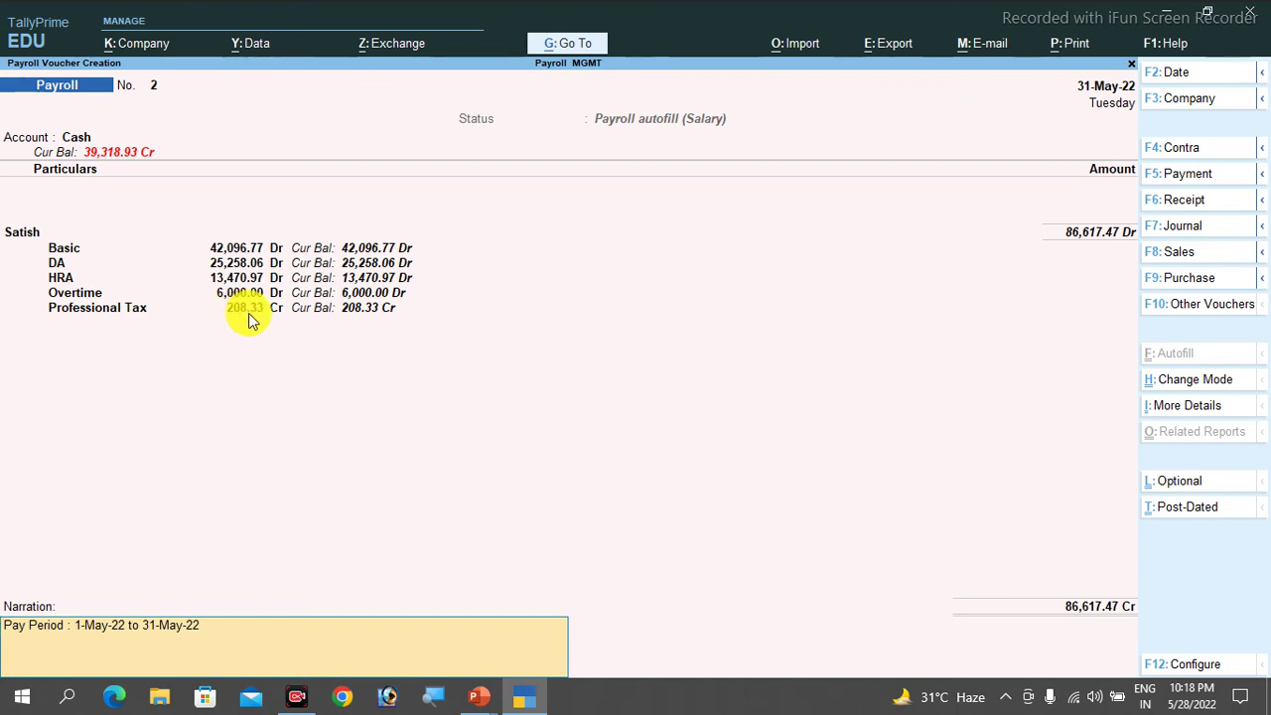
key(alt+Tab)
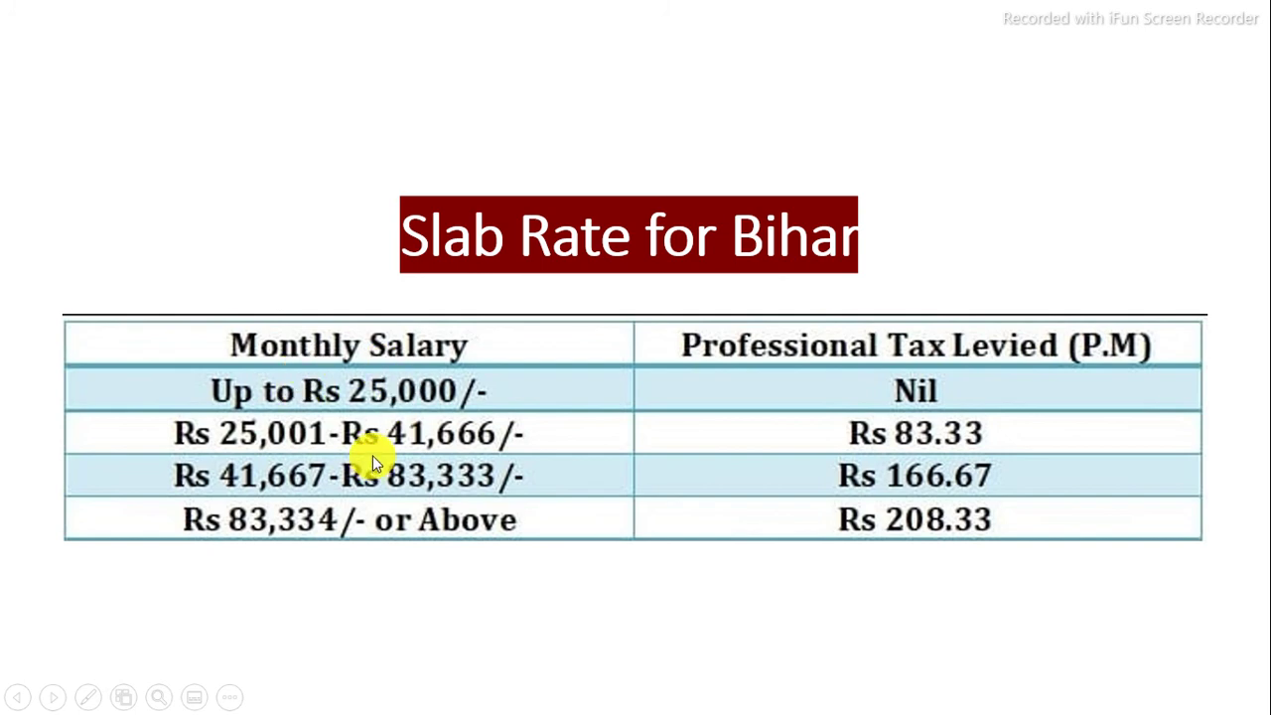
key(alt+Tab)
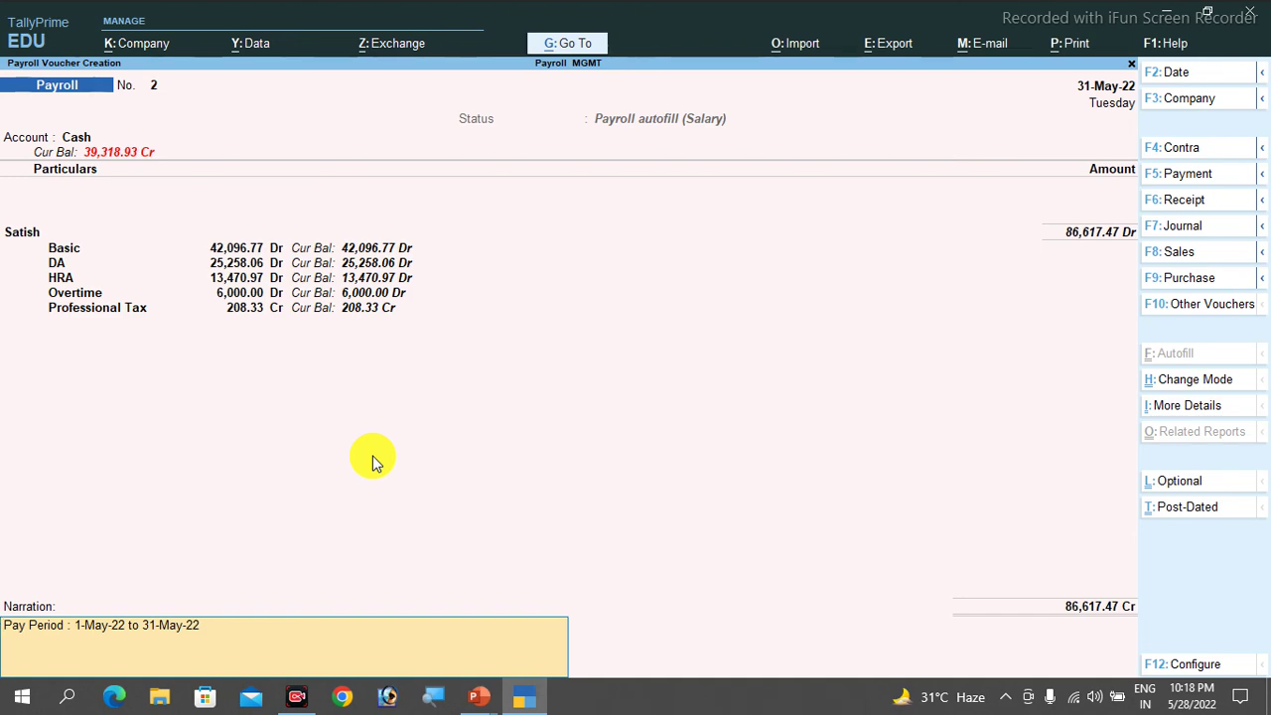
key(alt+Tab)
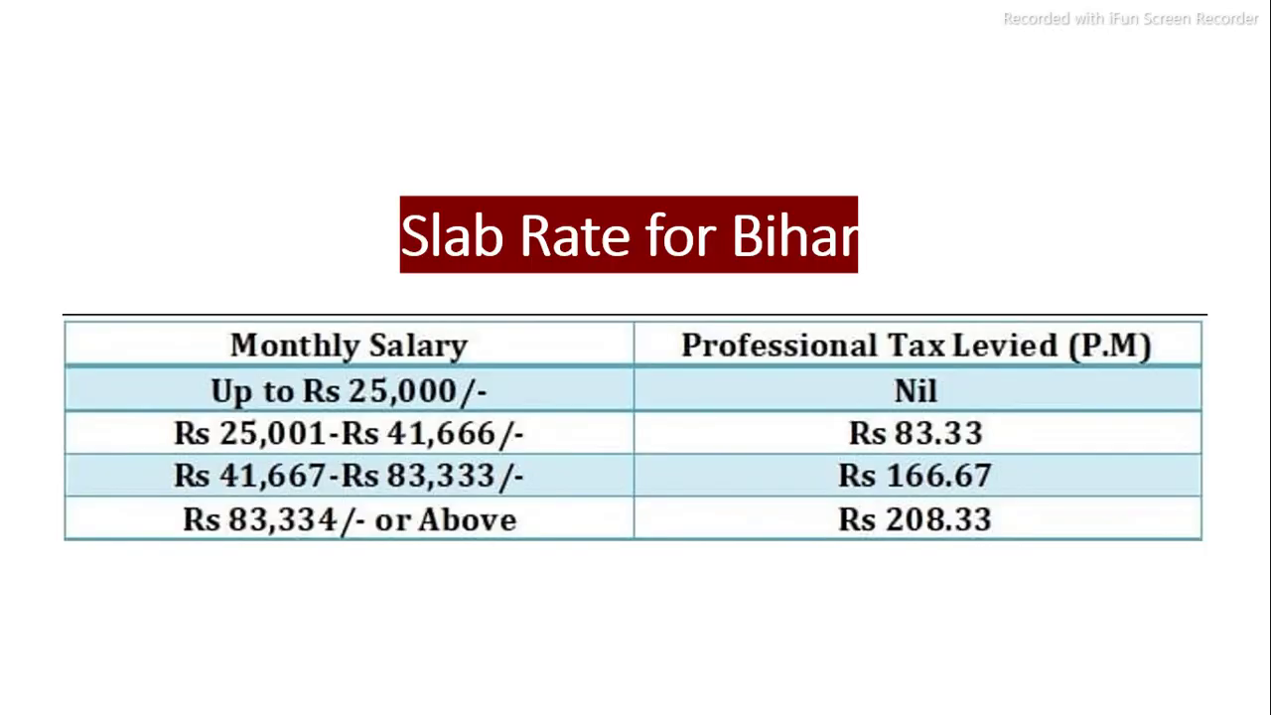